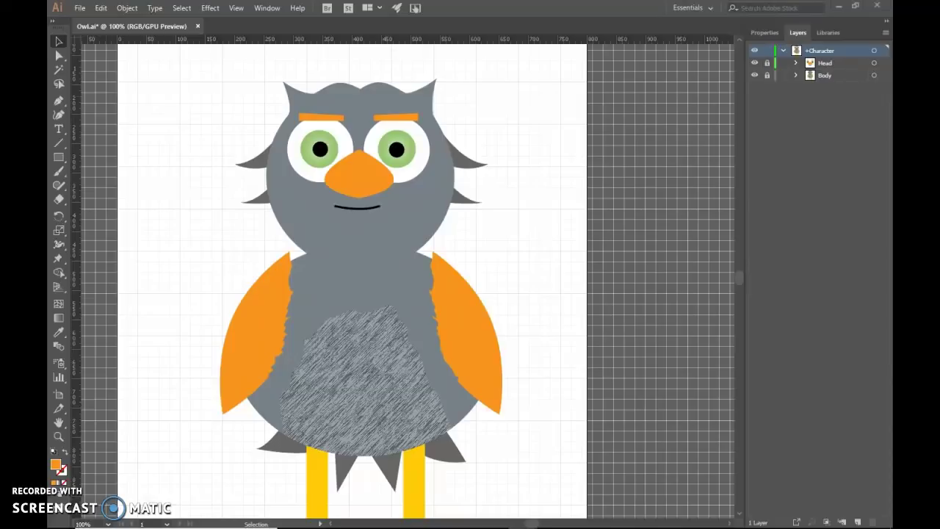
# Step: Open the pink-lensed sunglasses picture from Google Images in a new tab and copy the image
pyautogui.hotkey('alt', 'Tab')
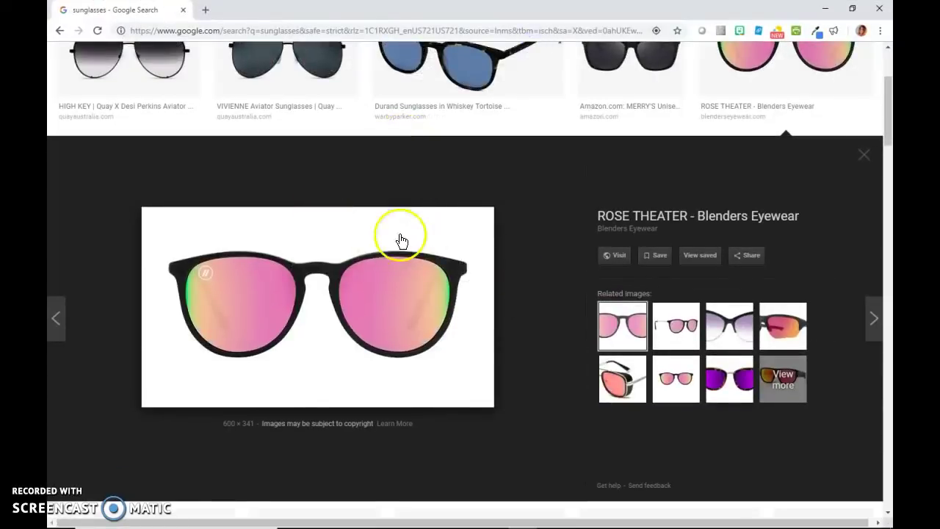
pyautogui.rightClick(380, 274)
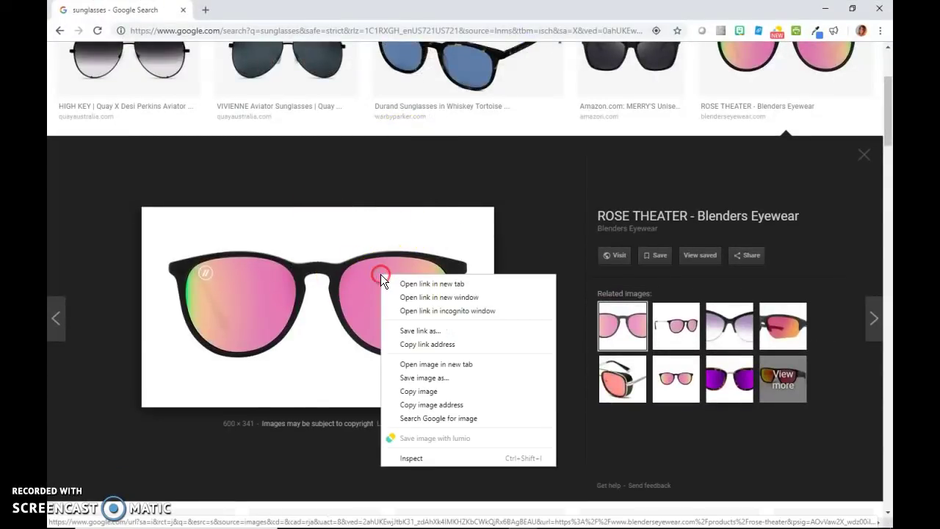
pyautogui.click(451, 365)
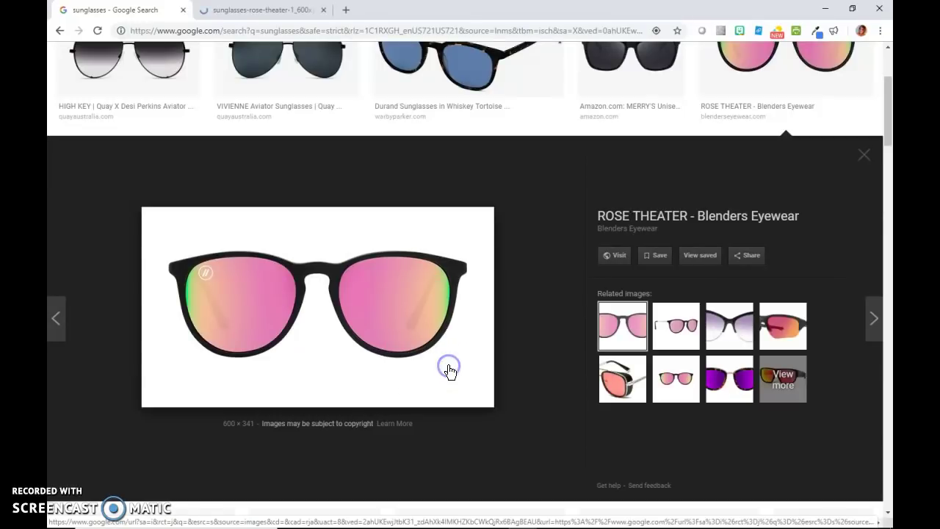
pyautogui.click(215, 12)
pyautogui.rightClick(505, 262)
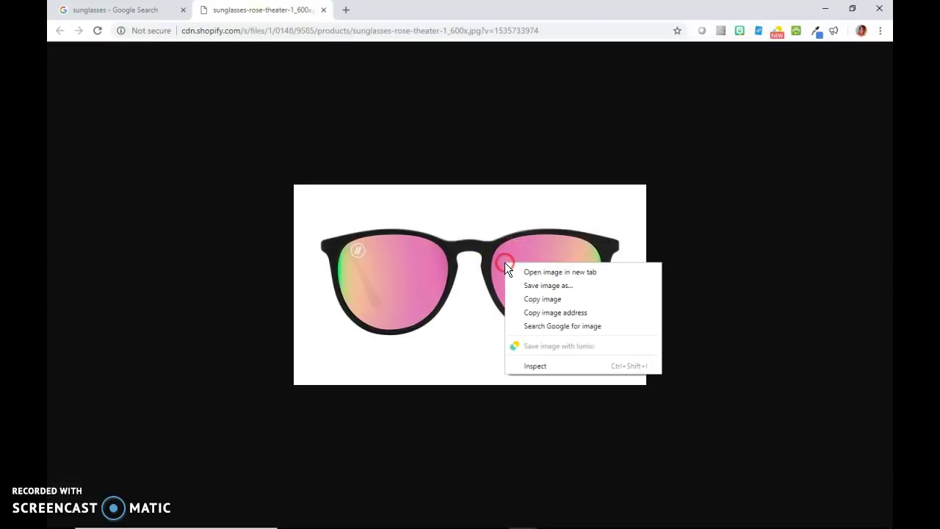
pyautogui.click(539, 298)
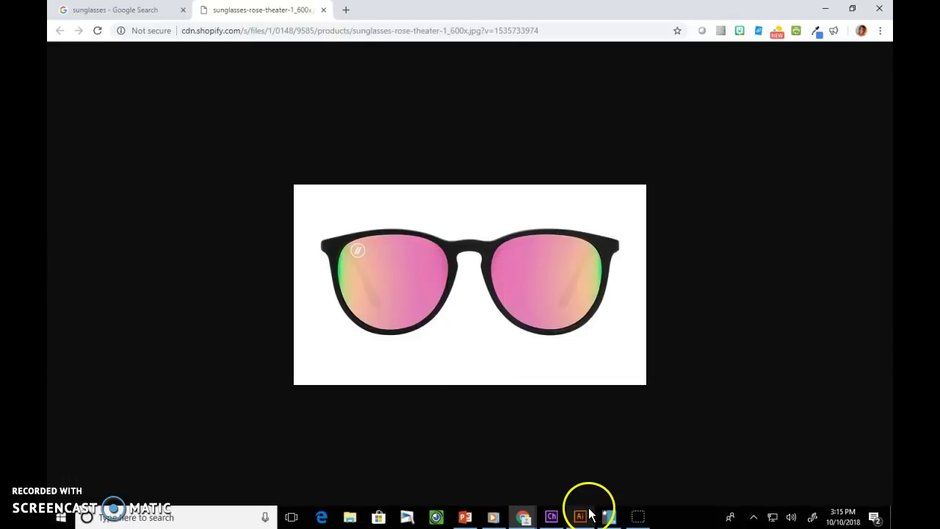
# Step: Return to Owl.ai in Illustrator, attempt Edit > Paste, and lock the Head and Body layers
pyautogui.click(584, 514)
pyautogui.rightClick(181, 108)
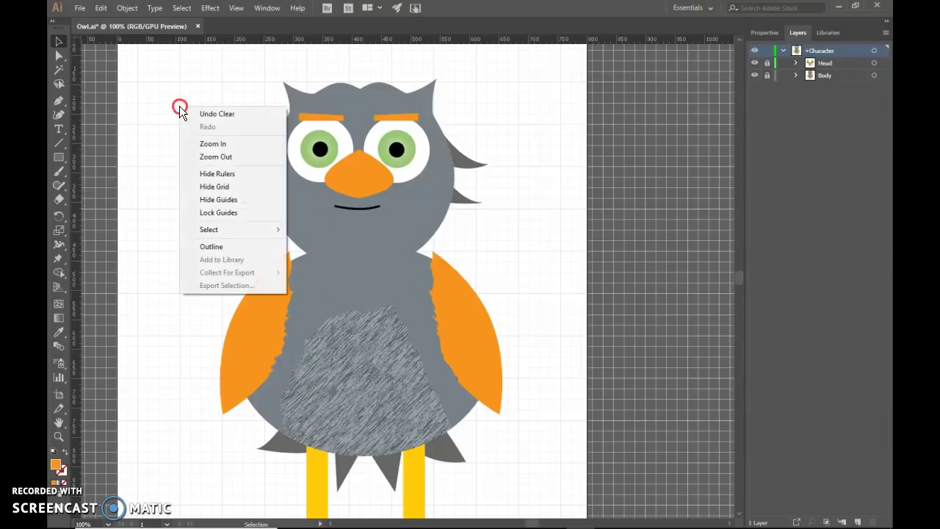
pyautogui.click(100, 11)
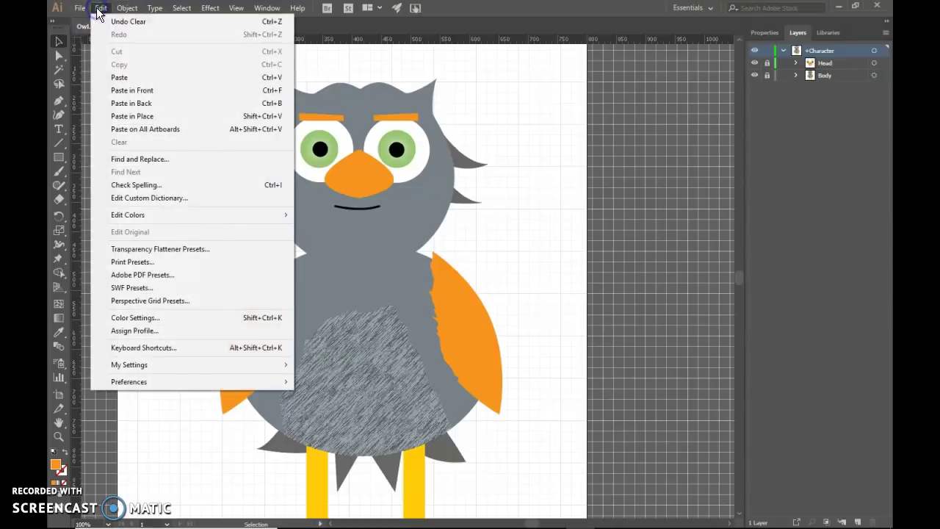
pyautogui.click(140, 83)
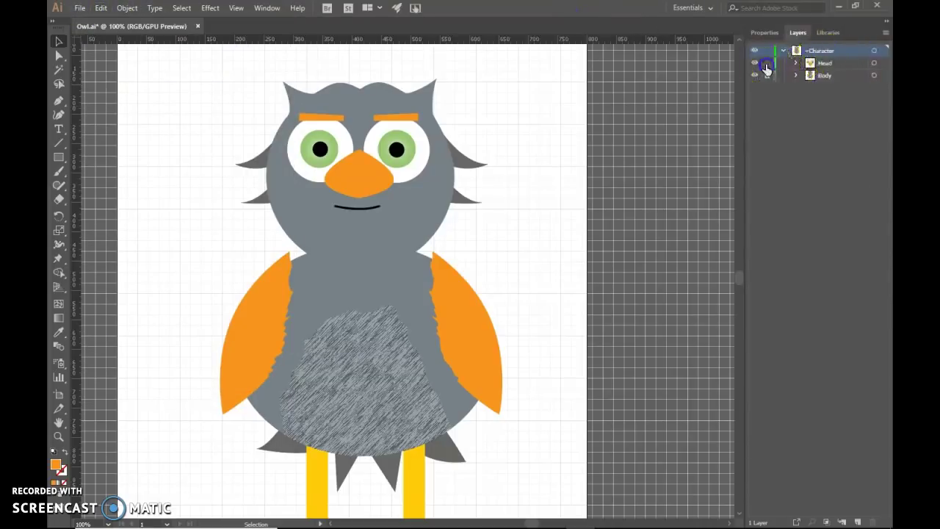
pyautogui.moveTo(766, 68); pyautogui.dragTo(767, 75)
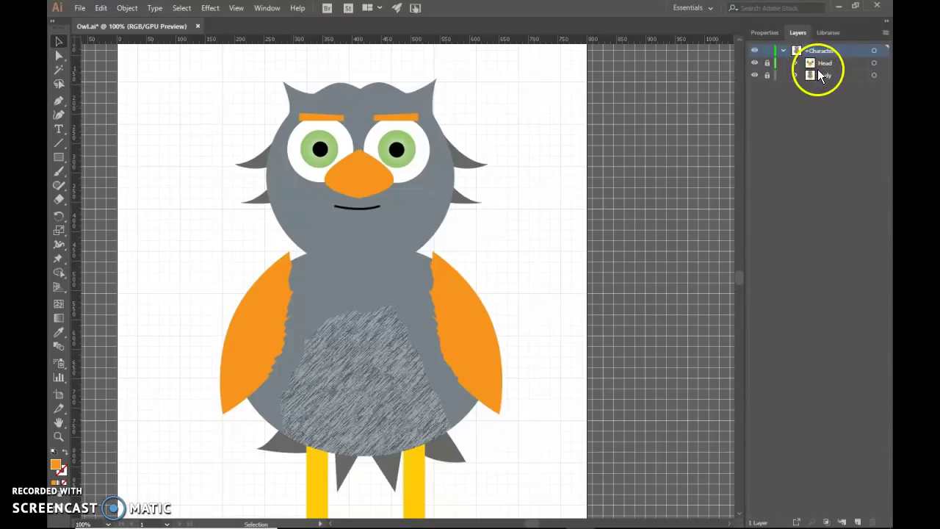
# Step: Paste the sunglasses as a new <Image> layer and drag it left onto the owl's centre
pyautogui.click(102, 8)
pyautogui.click(120, 77)
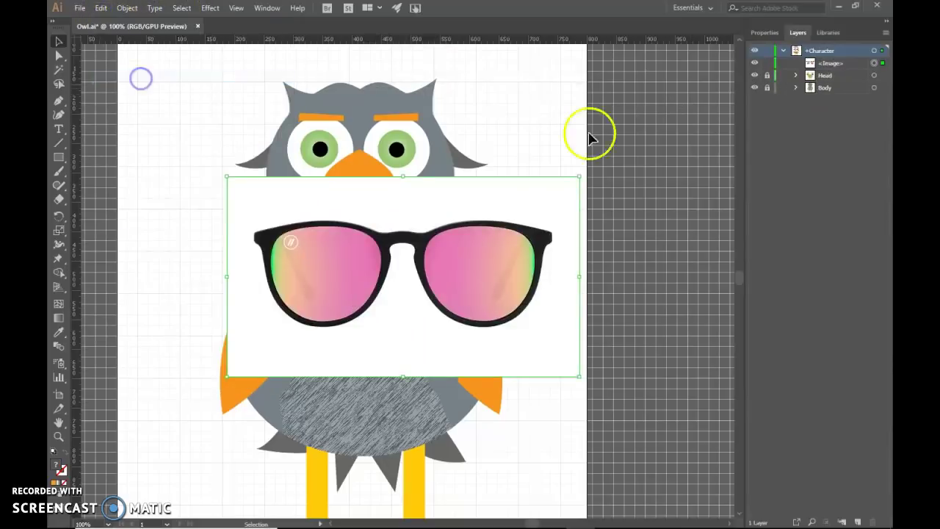
pyautogui.click(833, 64)
pyautogui.moveTo(825, 68); pyautogui.dragTo(786, 88)
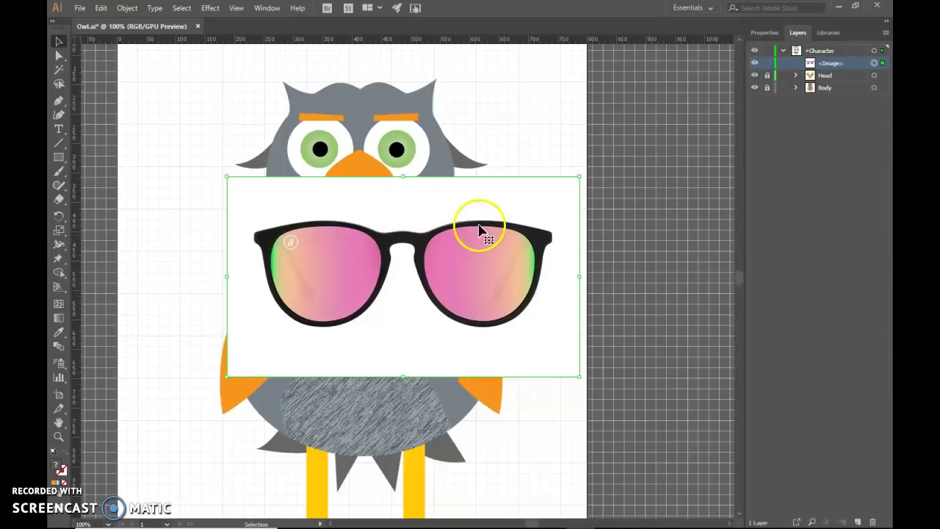
pyautogui.moveTo(399, 221); pyautogui.dragTo(343, 220)
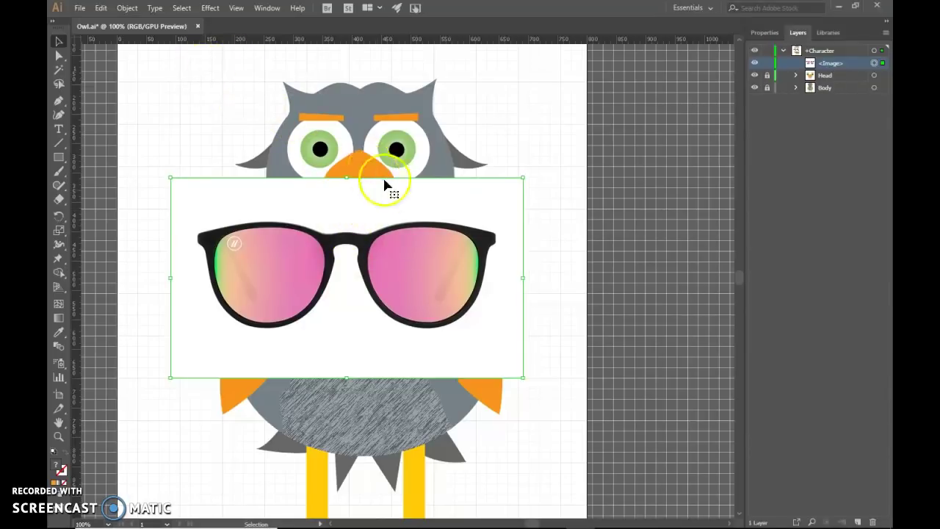
# Step: Float the Properties panel beside the canvas and trace the image with the Sketched Art preset
pyautogui.click(761, 42)
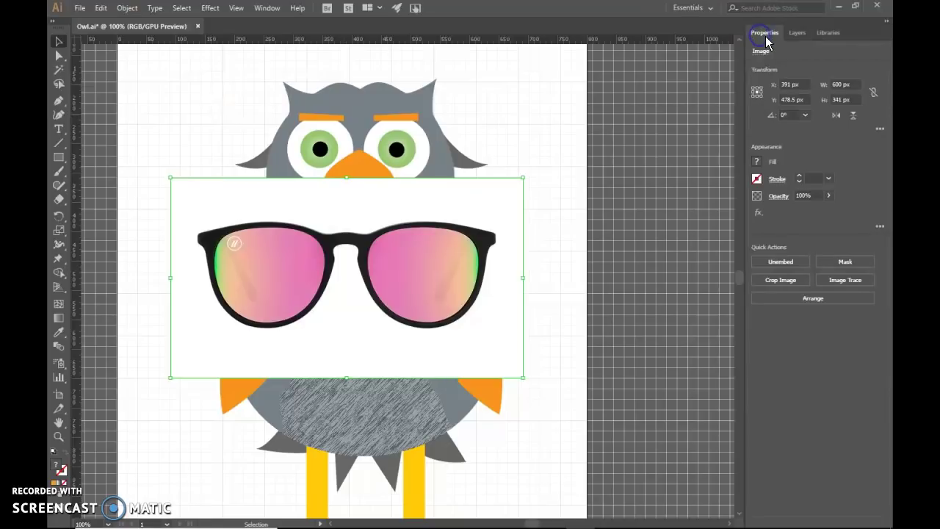
pyautogui.moveTo(760, 42)
pyautogui.mouseDown()
pyautogui.moveTo(591, 44)
pyautogui.moveTo(605, 42)
pyautogui.mouseUp()
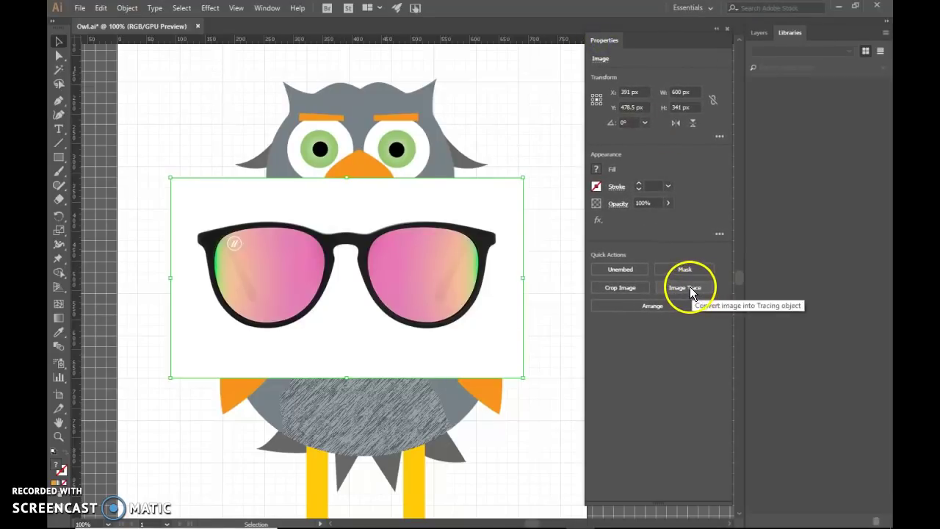
pyautogui.click(757, 33)
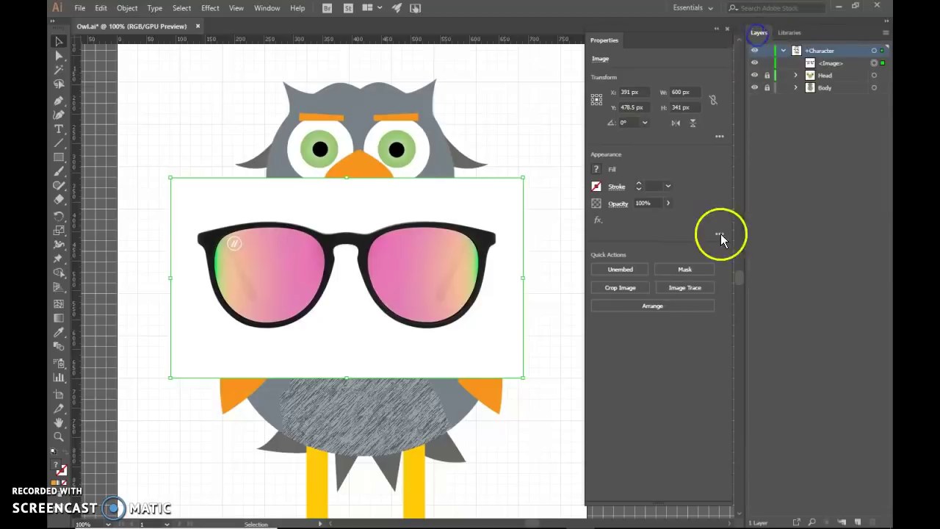
pyautogui.click(680, 288)
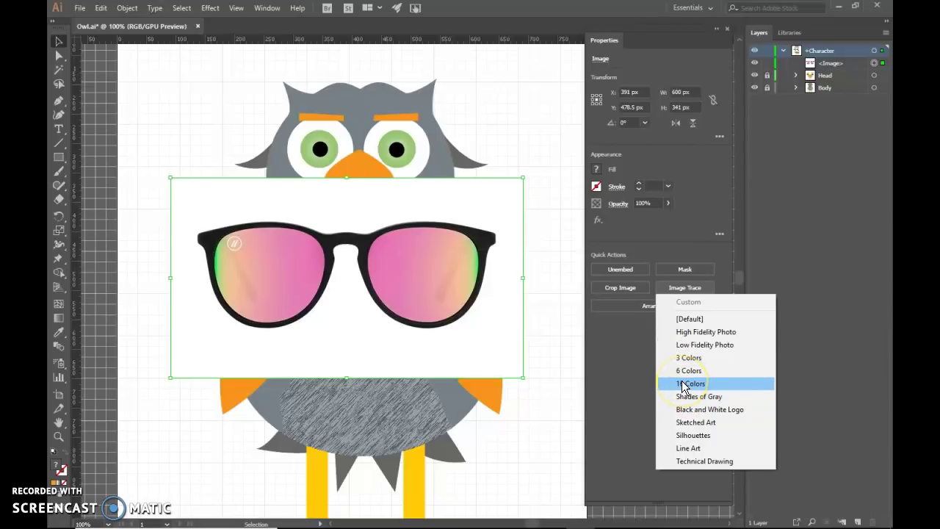
pyautogui.click(695, 423)
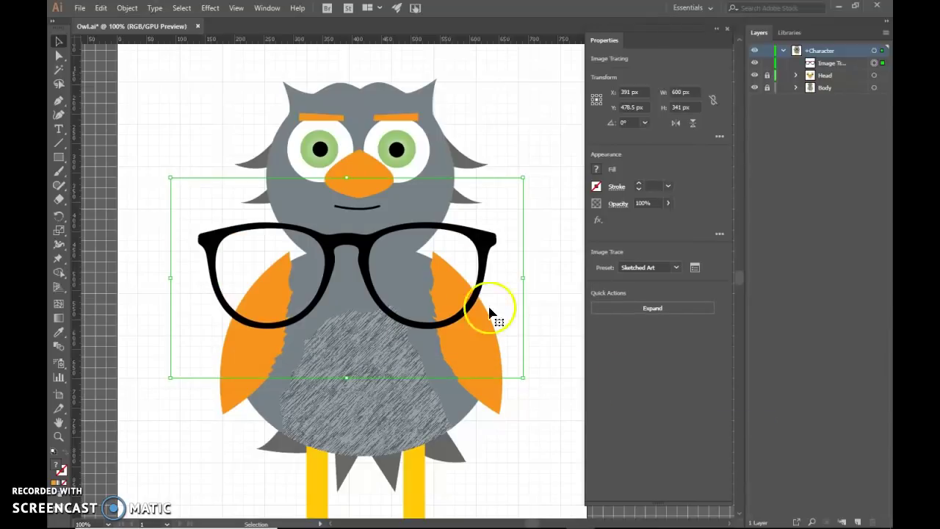
# Step: Retrace with 6 Colors, try 16 Colors, and settle back on the 6 Colors preset
pyautogui.click(642, 267)
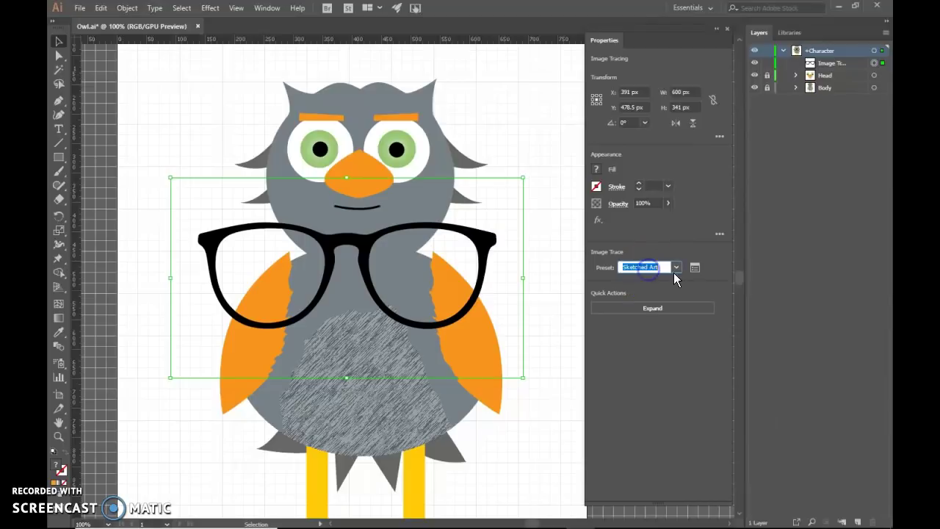
pyautogui.click(678, 267)
pyautogui.click(663, 346)
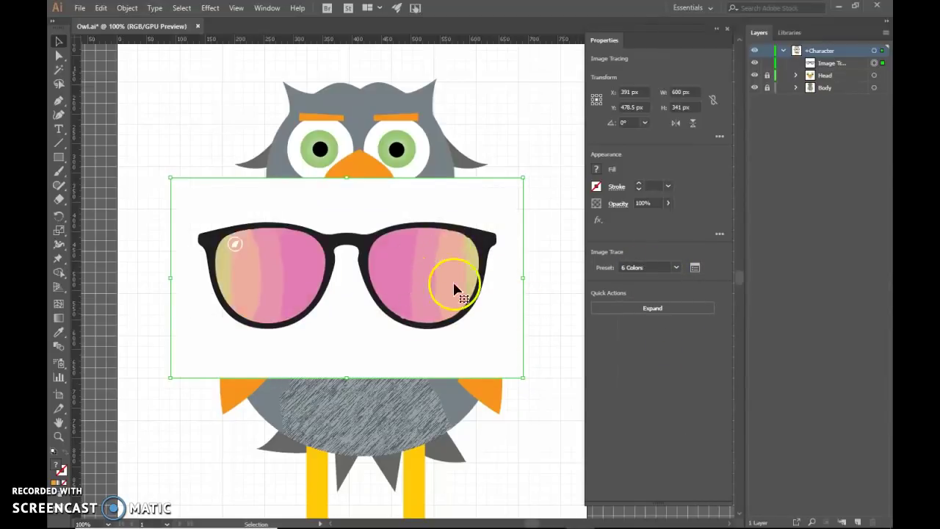
pyautogui.click(655, 267)
pyautogui.click(676, 267)
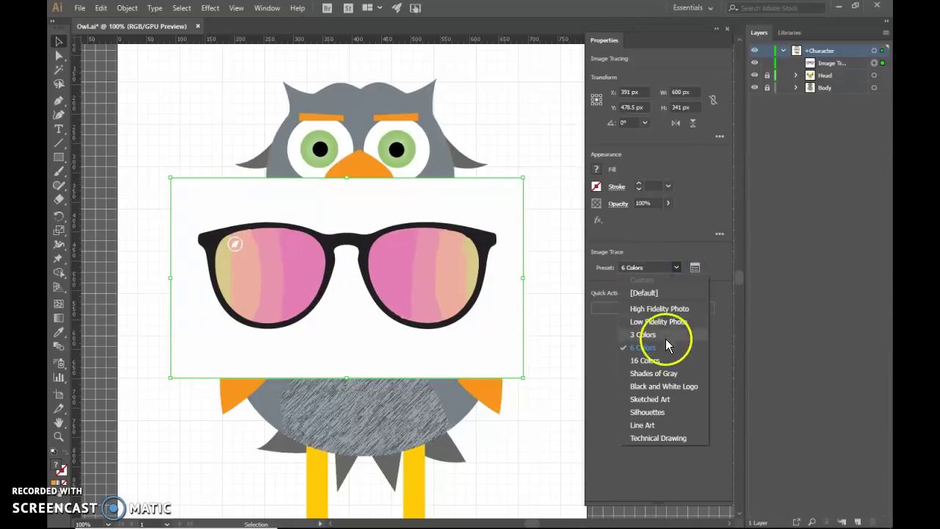
pyautogui.click(662, 363)
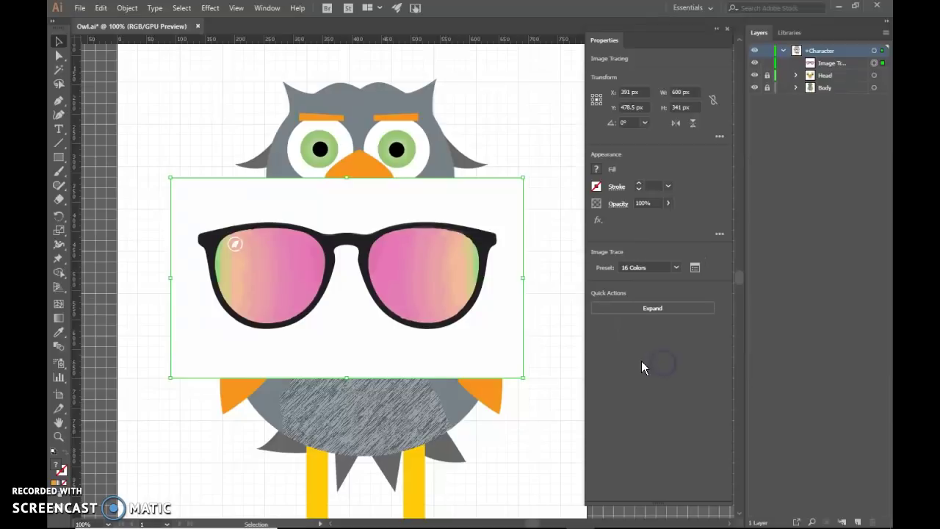
pyautogui.click(645, 269)
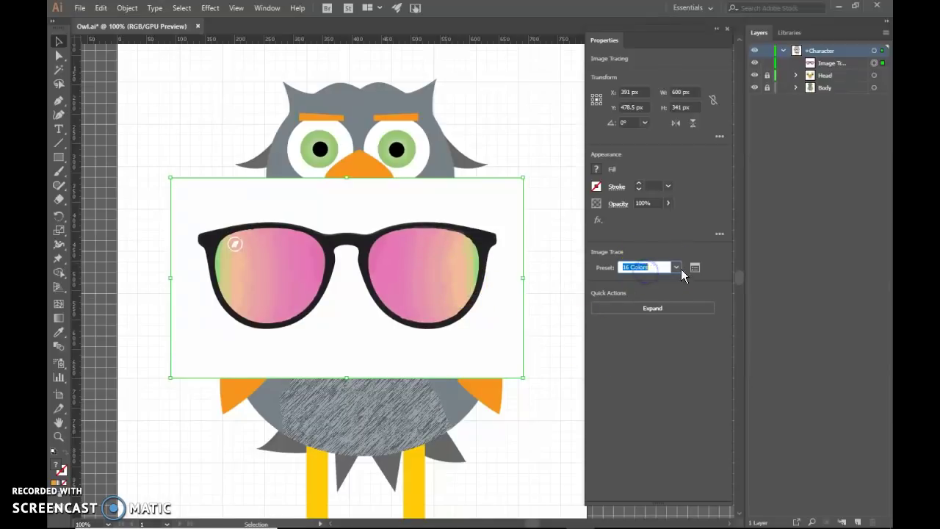
pyautogui.click(677, 267)
pyautogui.click(664, 348)
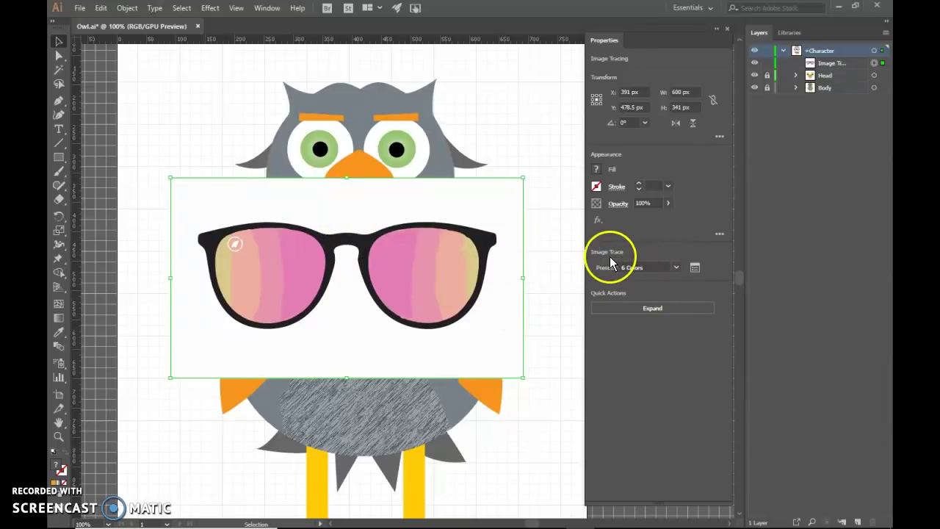
# Step: Expand the 6 Colors trace and ungroup it into separate paths
pyautogui.click(656, 310)
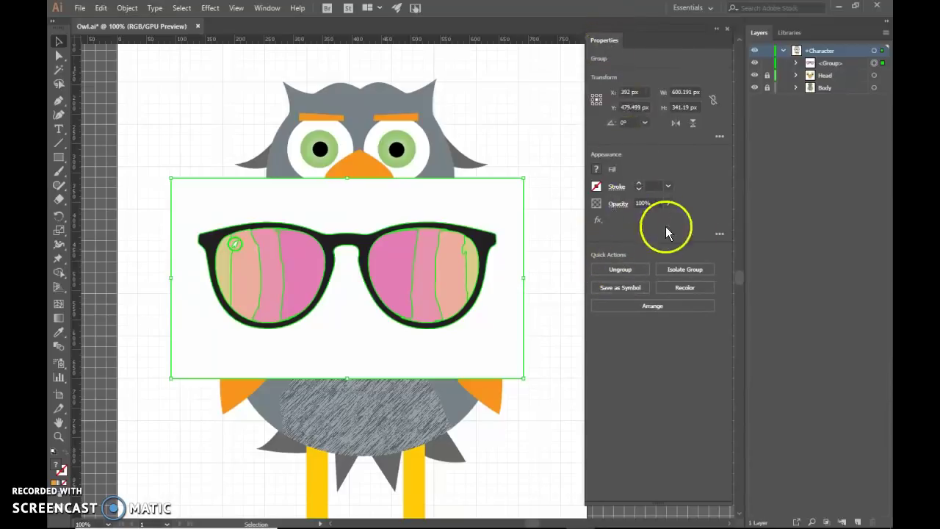
pyautogui.click(622, 275)
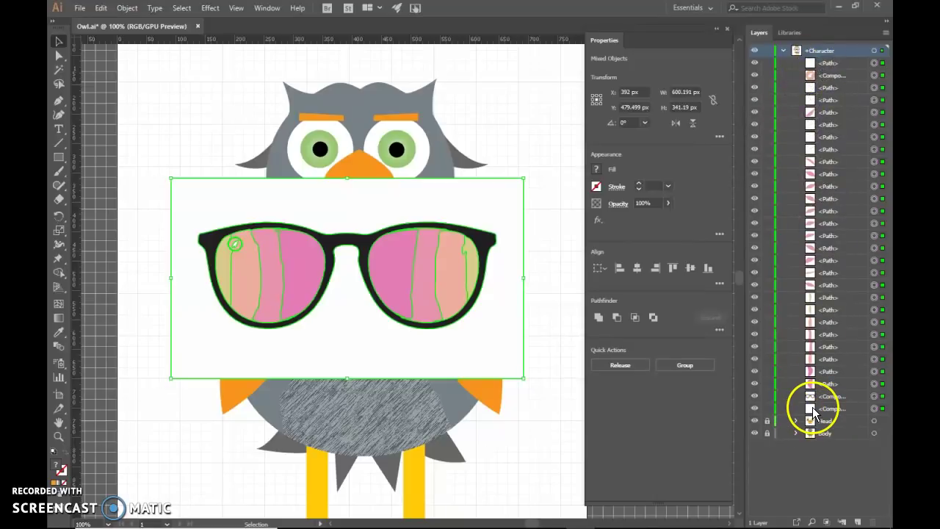
# Step: Select and delete the white rectangle behind the traced glasses, then re-expand the Character layer
pyautogui.click(544, 144)
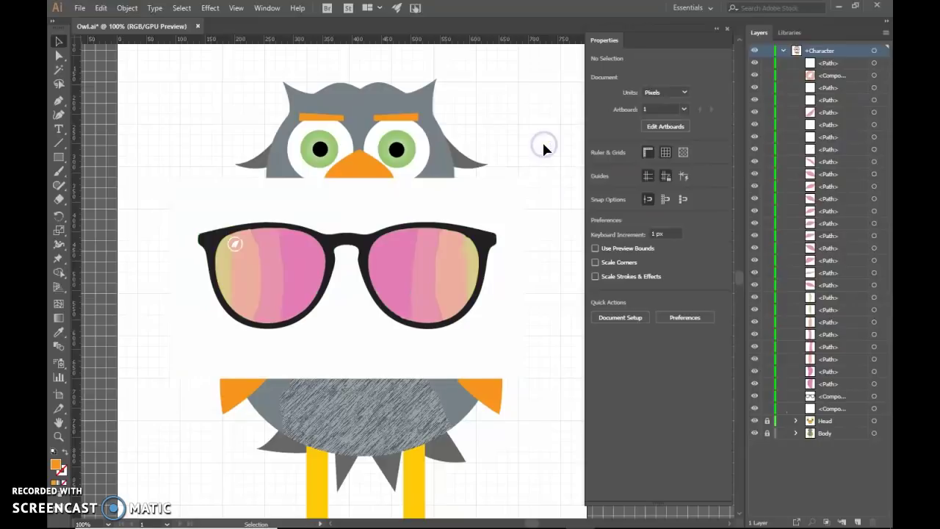
pyautogui.click(365, 208)
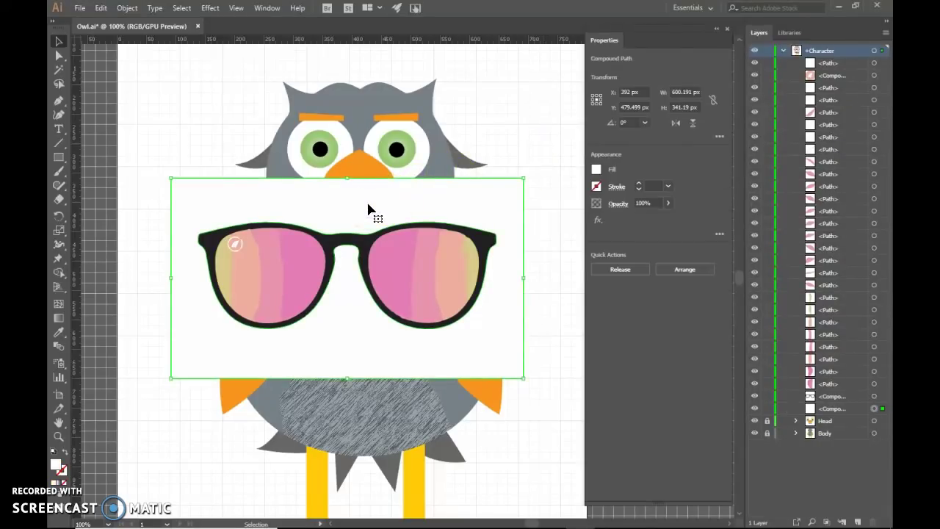
pyautogui.press('Delete')
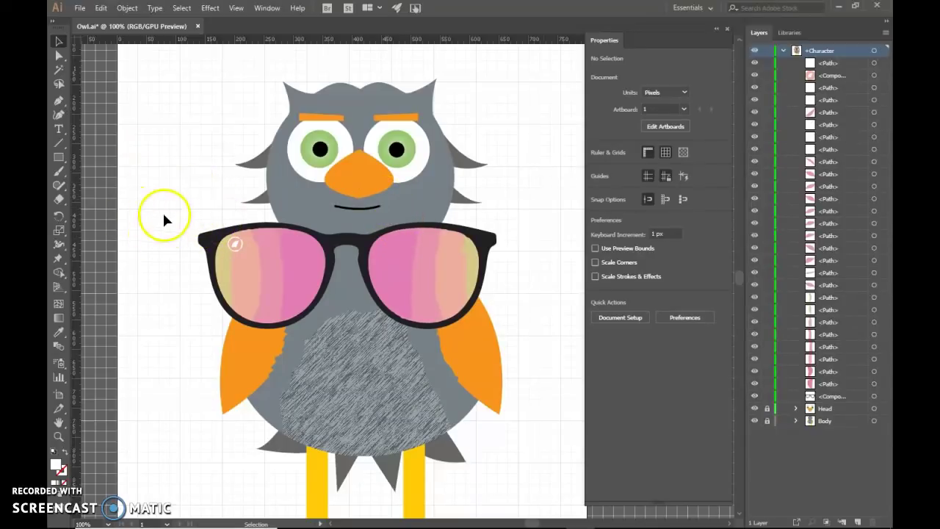
pyautogui.click(783, 51)
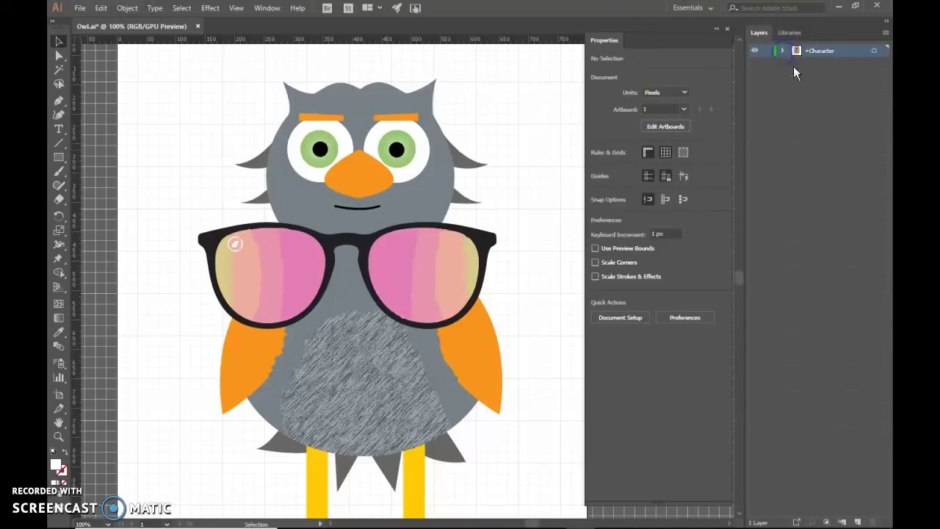
pyautogui.click(783, 51)
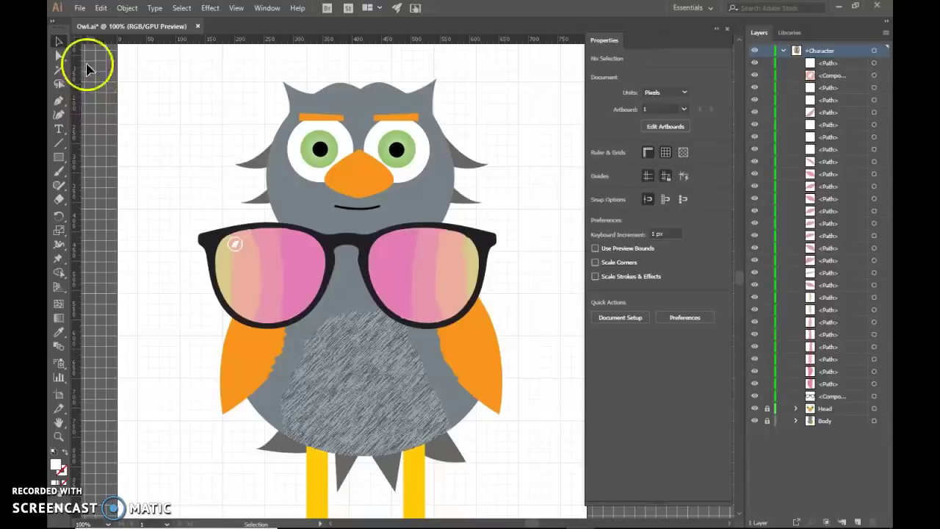
# Step: Marquee-select all the glasses paths, group them with Ctrl+G, and start renaming the group
pyautogui.moveTo(172, 200); pyautogui.dragTo(465, 308)
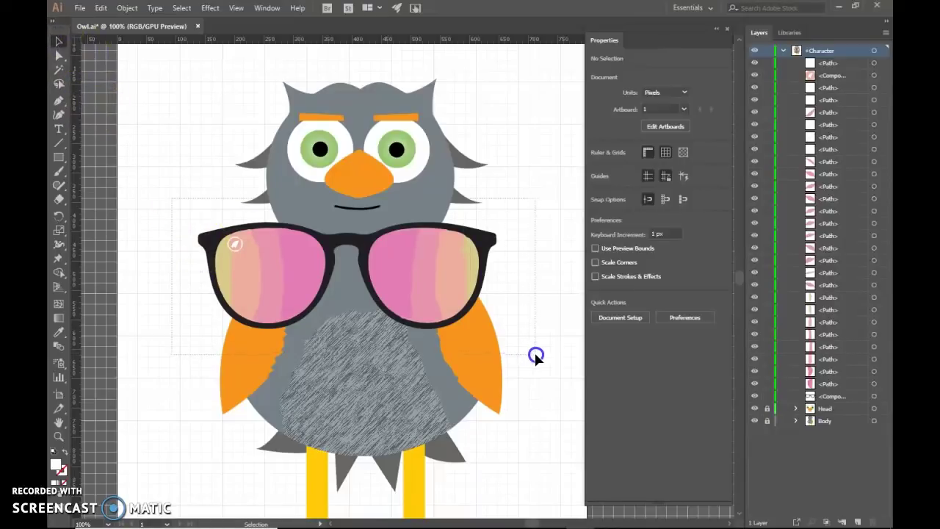
pyautogui.moveTo(535, 357); pyautogui.dragTo(537, 357)
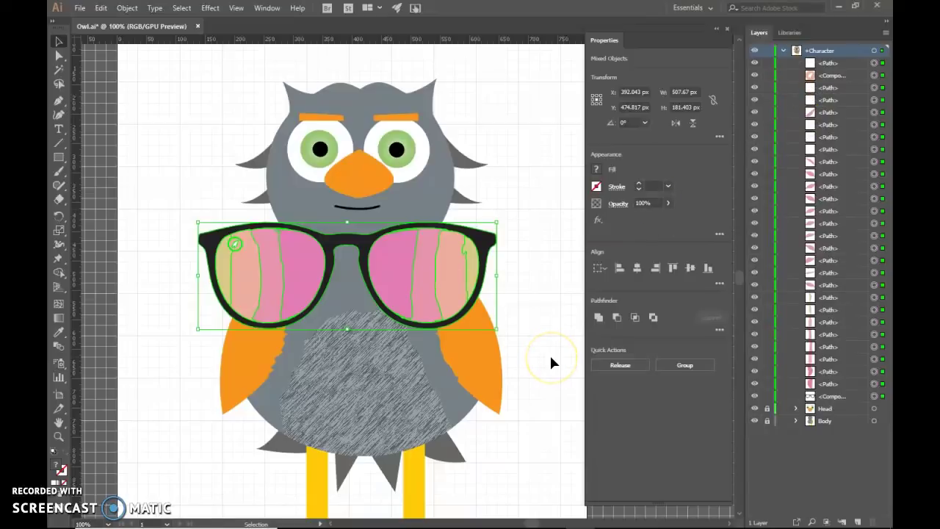
pyautogui.hotkey('ctrl', 'g')
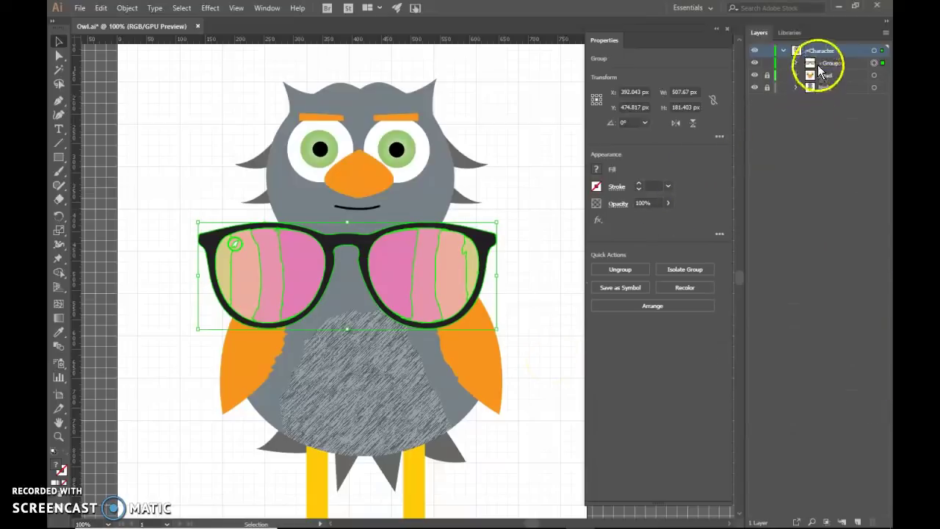
pyautogui.click(824, 65)
pyautogui.doubleClick(825, 64)
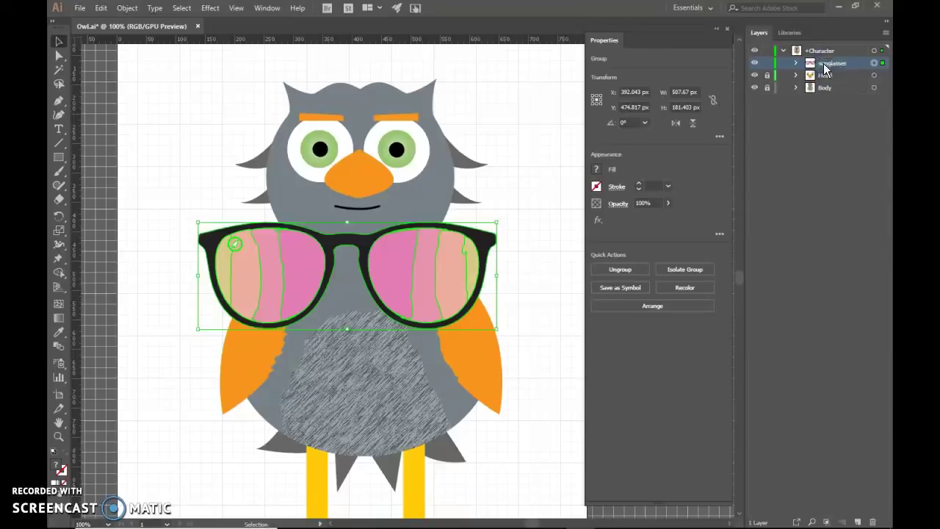
# Step: Name the group sunglasses, scale it to about 329 × 108 px, and place it over the owl's eyes
pyautogui.press('Return')
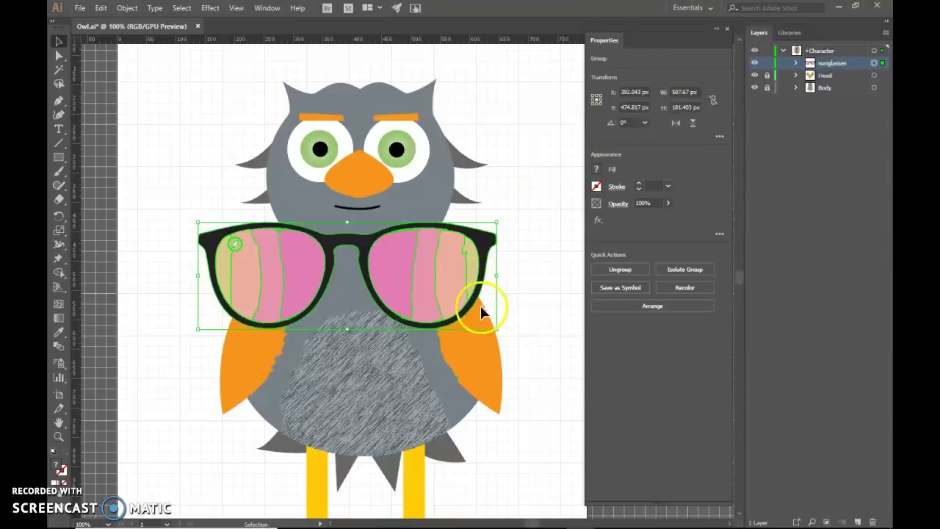
pyautogui.moveTo(497, 333); pyautogui.dragTo(389, 283)
pyautogui.moveTo(350, 254); pyautogui.dragTo(416, 157)
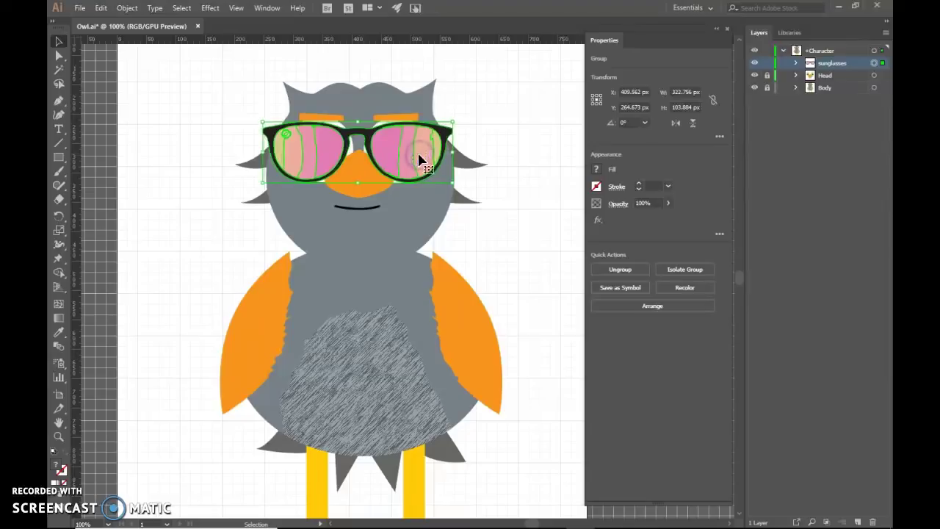
pyautogui.moveTo(453, 182); pyautogui.dragTo(456, 187)
pyautogui.click(422, 168)
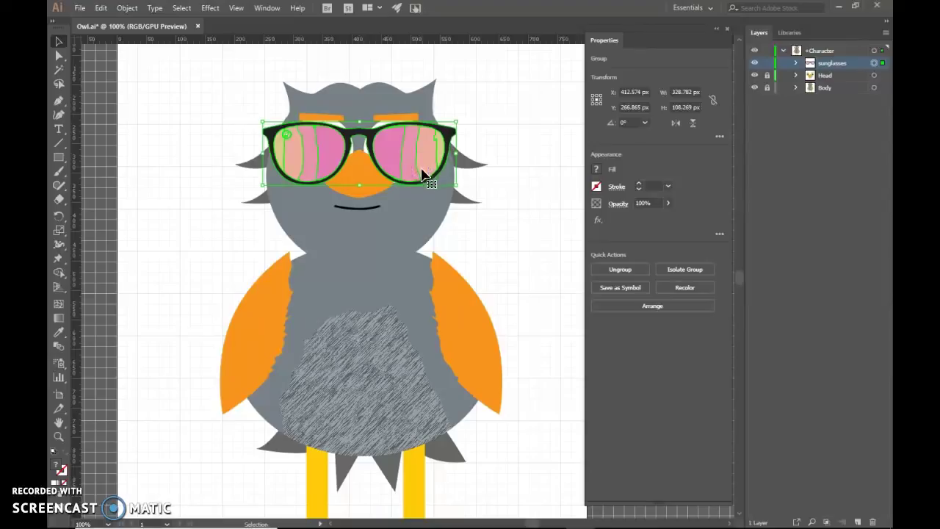
pyautogui.click(823, 93)
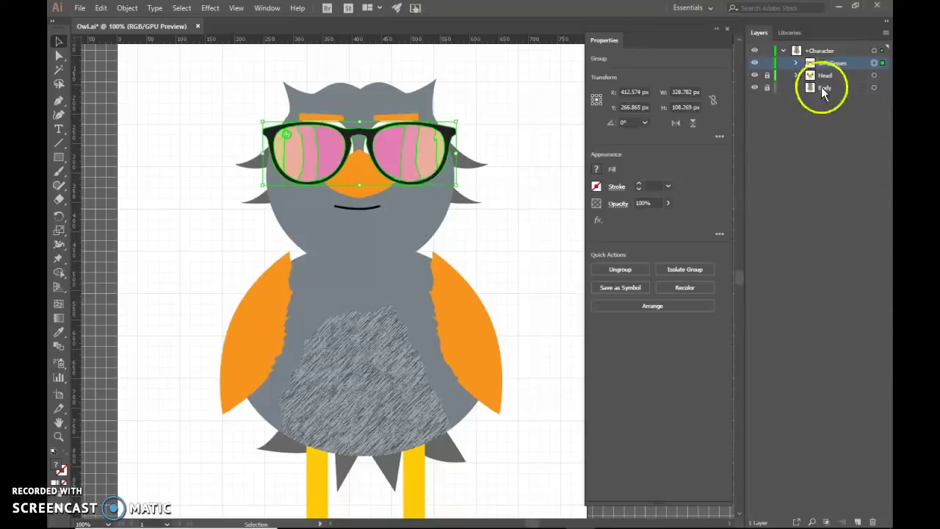
pyautogui.click(815, 69)
pyautogui.moveTo(806, 61); pyautogui.dragTo(809, 68)
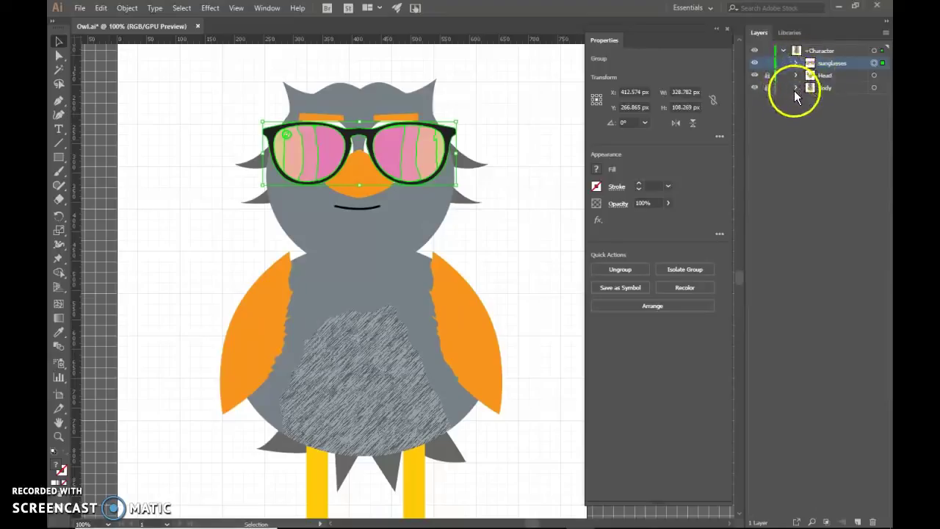
# Step: Expand and unlock the Head layer, then drag the sunglasses group into it above the Beak
pyautogui.click(797, 76)
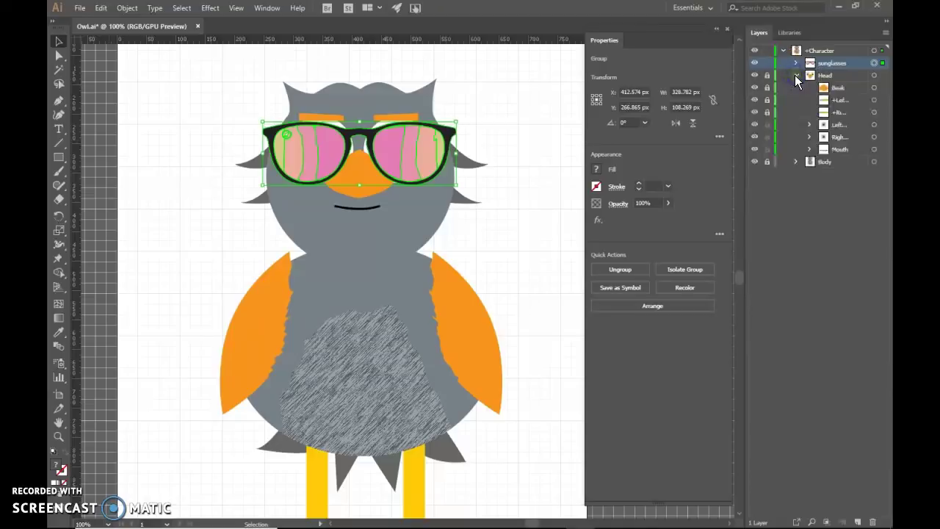
pyautogui.click(805, 82)
pyautogui.moveTo(809, 83); pyautogui.dragTo(838, 94)
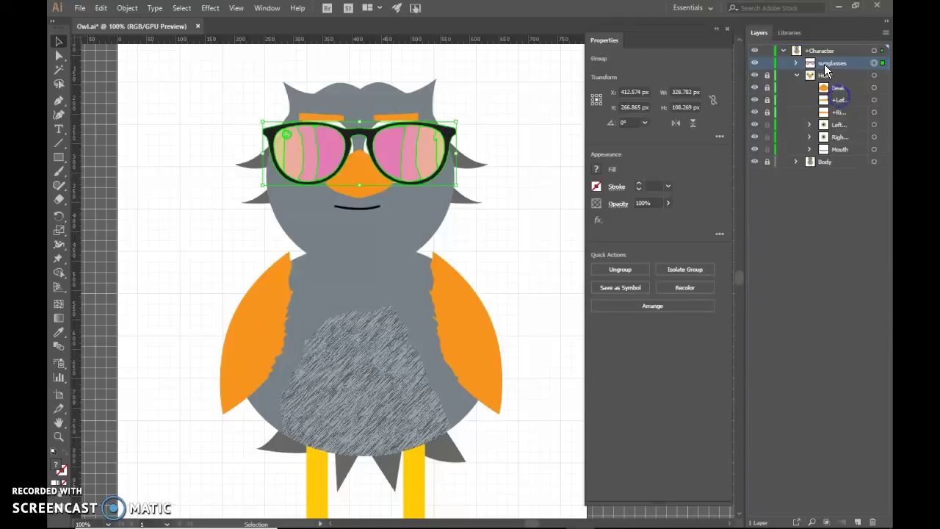
pyautogui.click(794, 66)
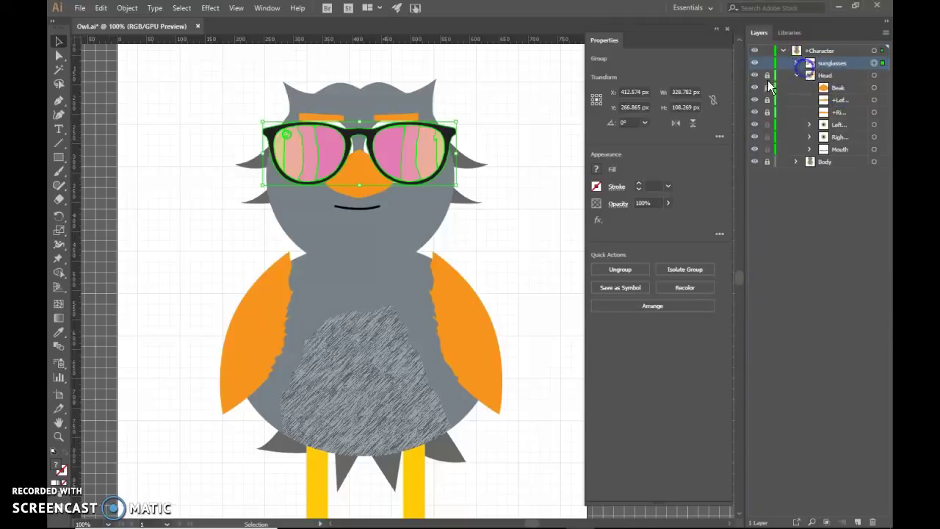
pyautogui.click(767, 76)
pyautogui.moveTo(808, 63); pyautogui.dragTo(766, 82)
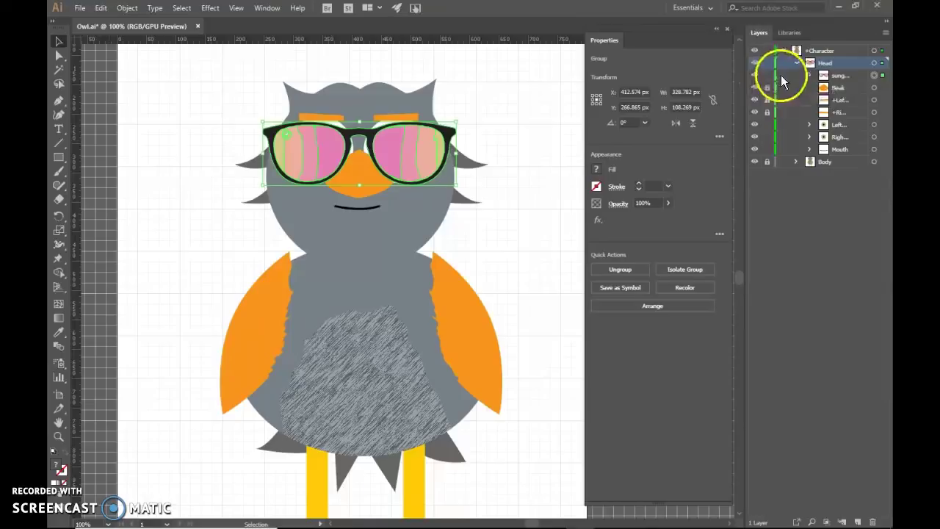
# Step: Select the sunglasses layer inside Head and widen the Layers panel to show full names
pyautogui.click(796, 63)
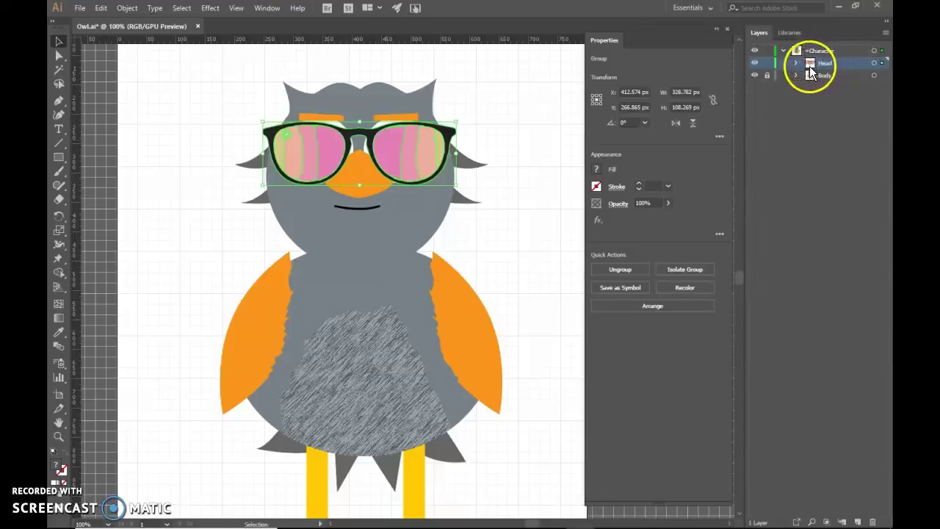
pyautogui.click(797, 64)
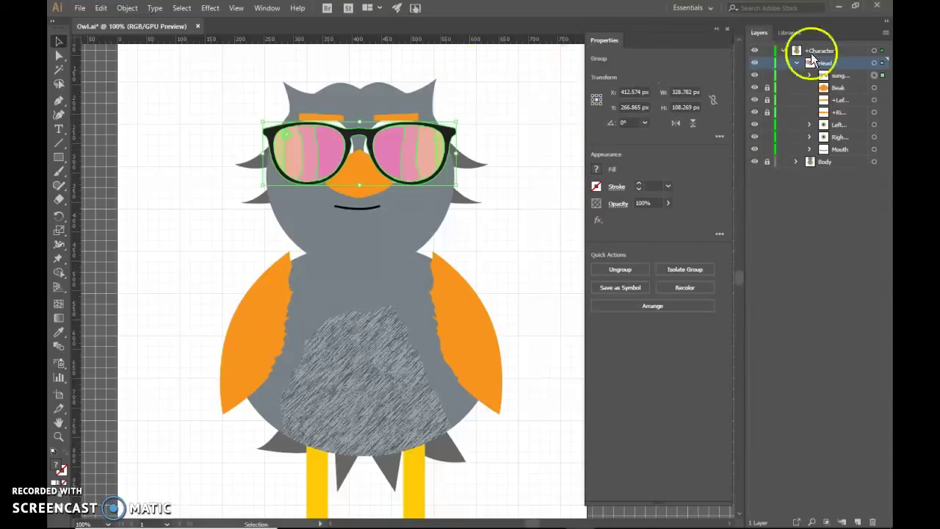
pyautogui.click(827, 76)
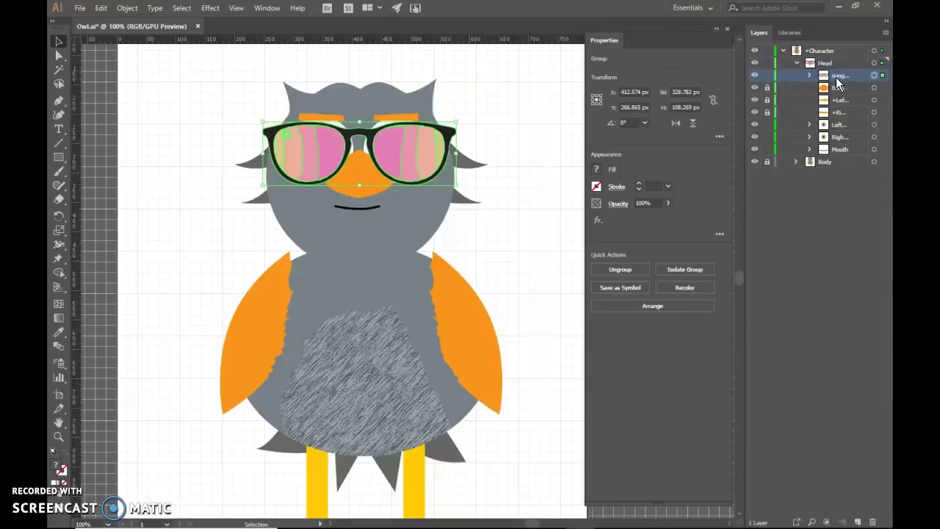
pyautogui.moveTo(745, 94); pyautogui.dragTo(690, 117)
pyautogui.click(779, 73)
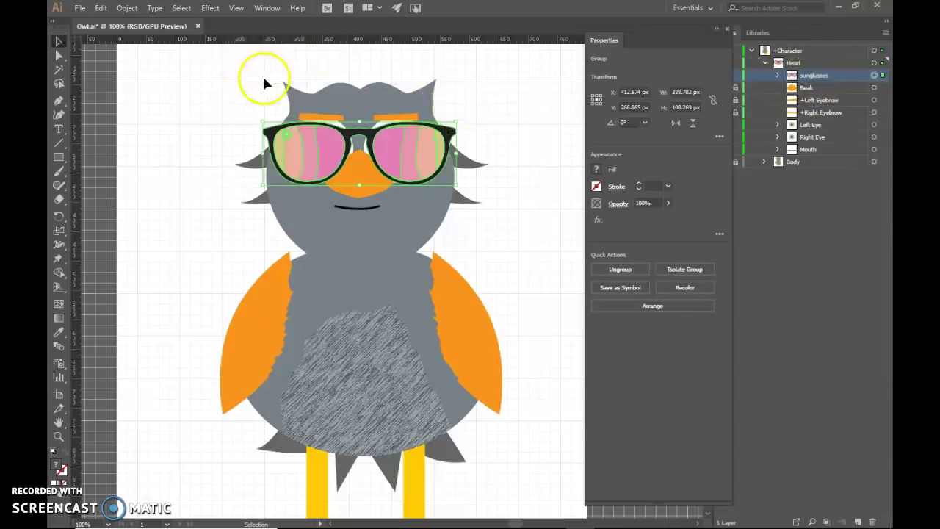
pyautogui.click(80, 8)
pyautogui.click(117, 103)
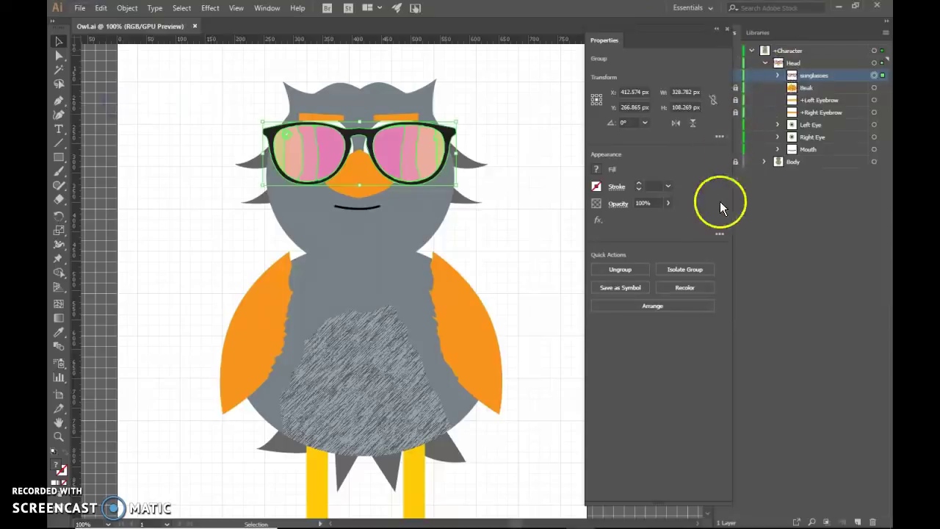
pyautogui.click(670, 203)
# Step: Hide the sunglasses layer, save Owl.ai, and switch to Character Animator
pyautogui.click(661, 39)
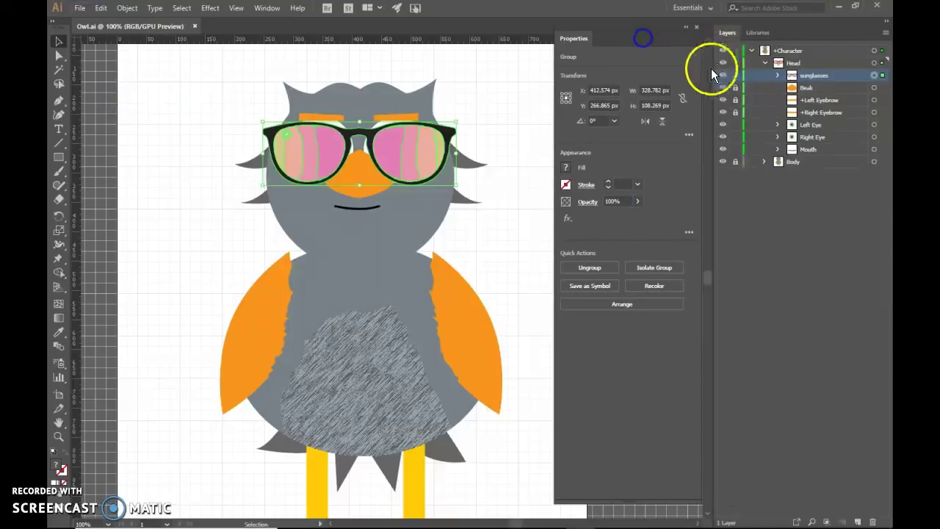
pyautogui.click(723, 75)
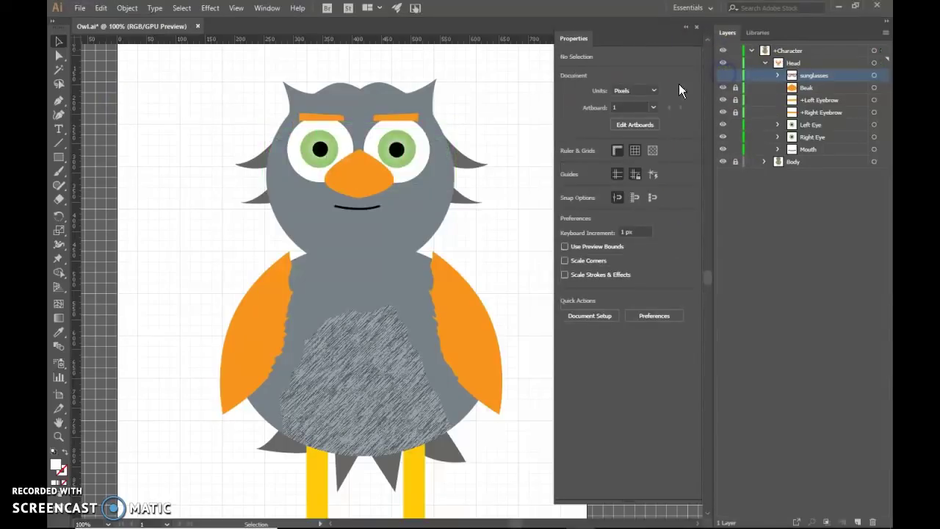
pyautogui.click(76, 10)
pyautogui.click(115, 98)
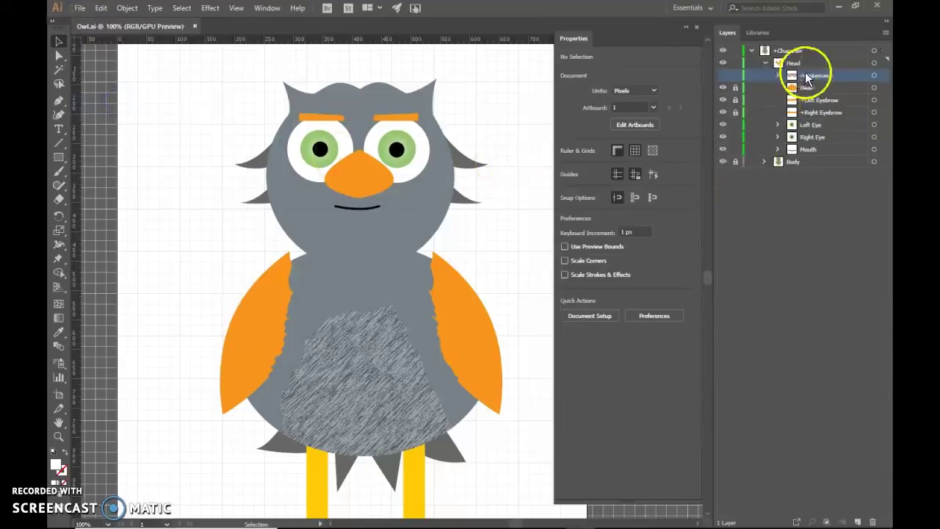
pyautogui.moveTo(621, 519)
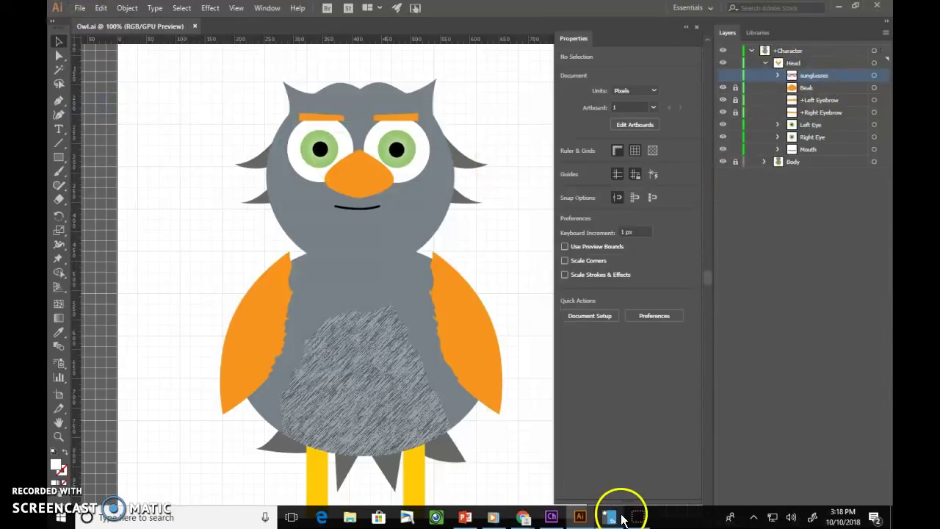
pyautogui.click(552, 517)
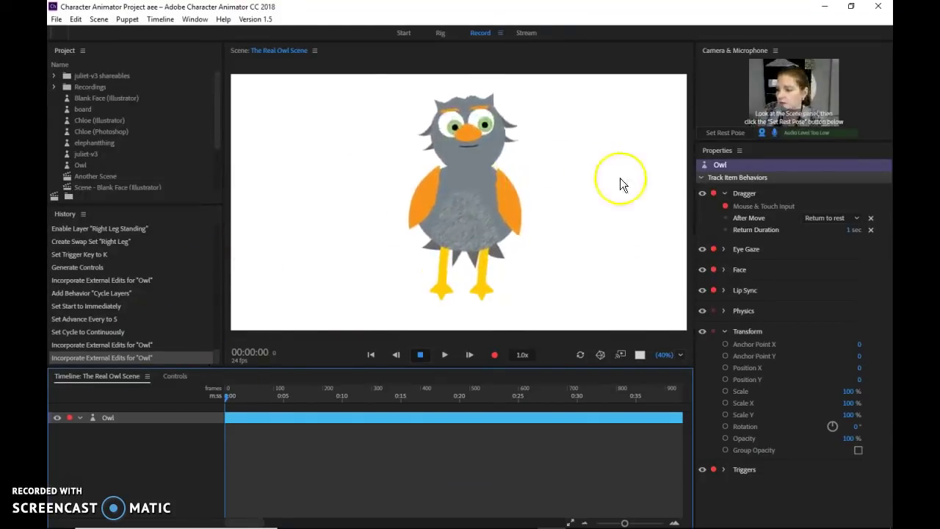
# Step: In Rig mode, drag the sunglasses layer into Triggers as a new trigger keyed to S
pyautogui.click(440, 34)
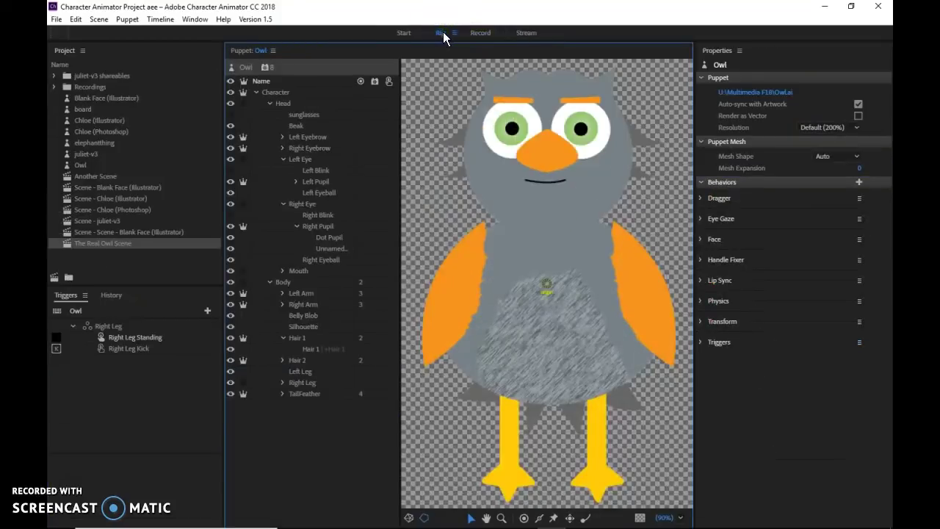
pyautogui.click(303, 115)
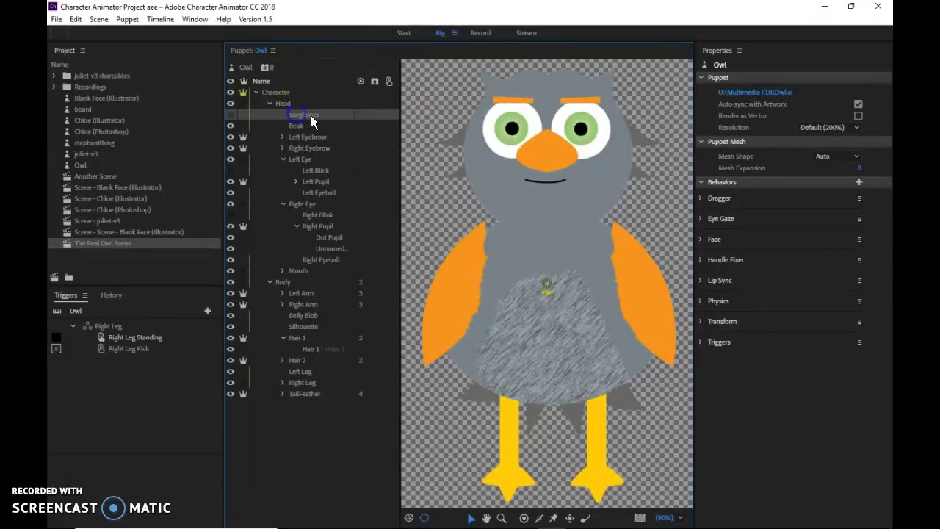
pyautogui.click(63, 297)
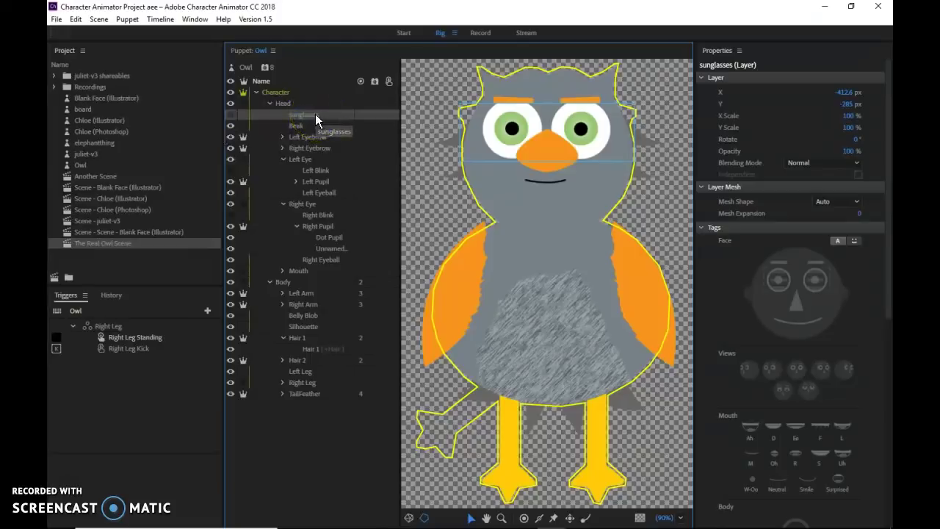
pyautogui.moveTo(308, 126); pyautogui.dragTo(109, 396)
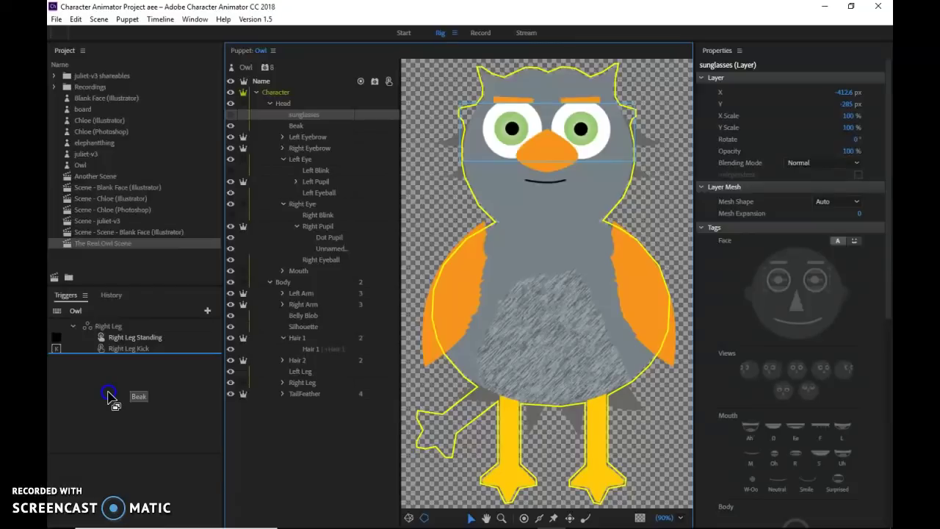
pyautogui.moveTo(109, 397); pyautogui.dragTo(110, 396)
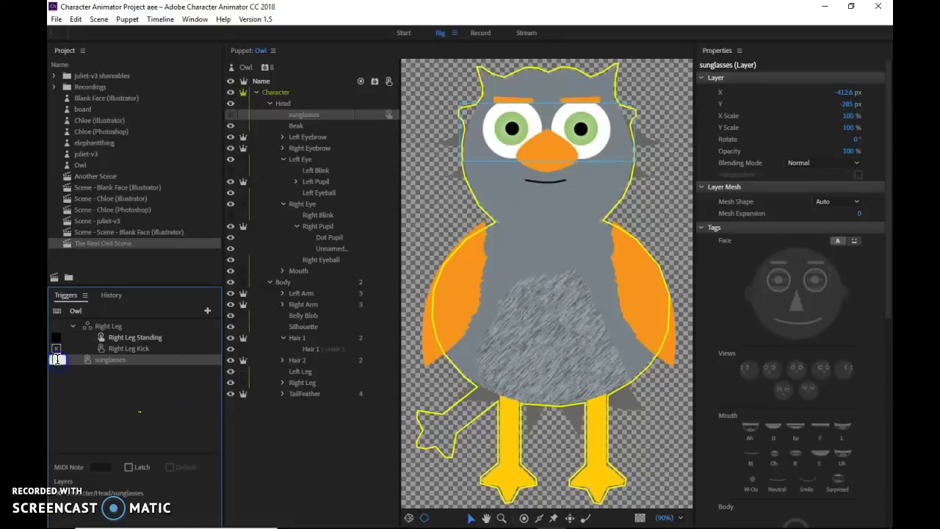
pyautogui.click(110, 392)
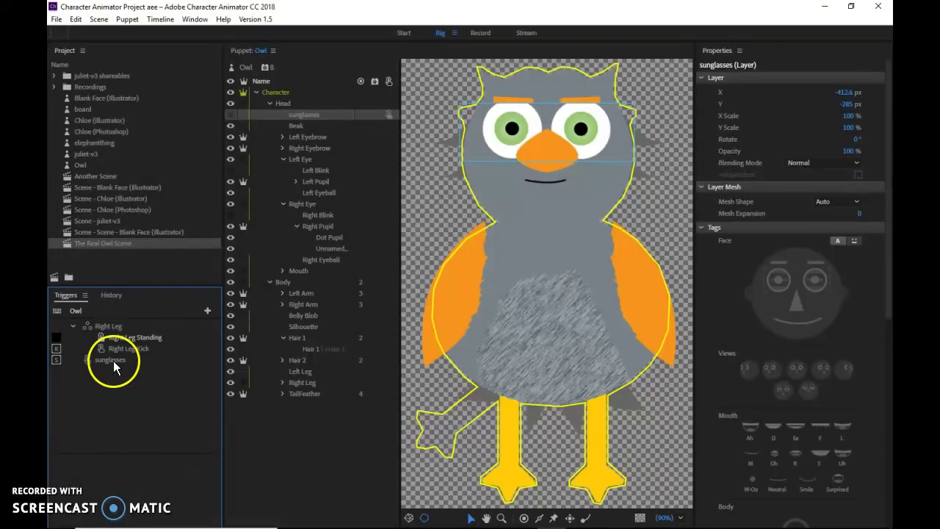
pyautogui.click(480, 33)
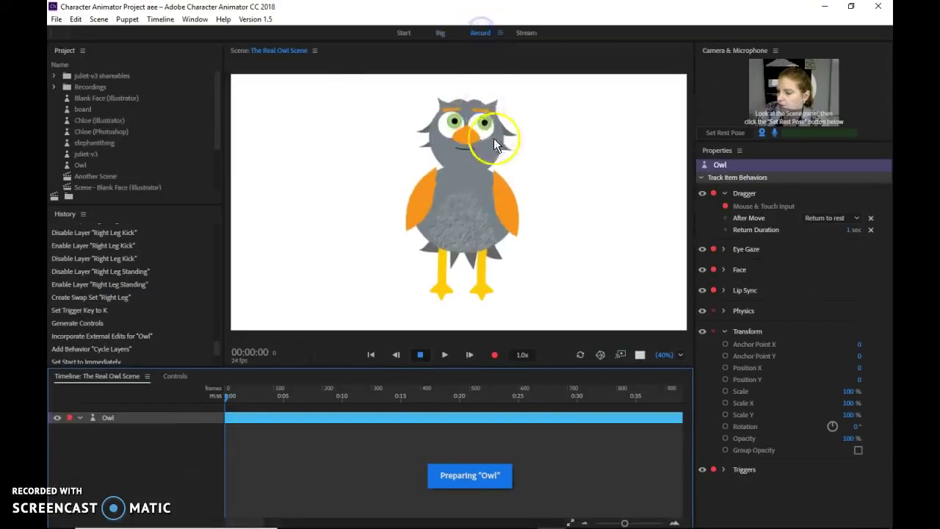
pyautogui.press('s')
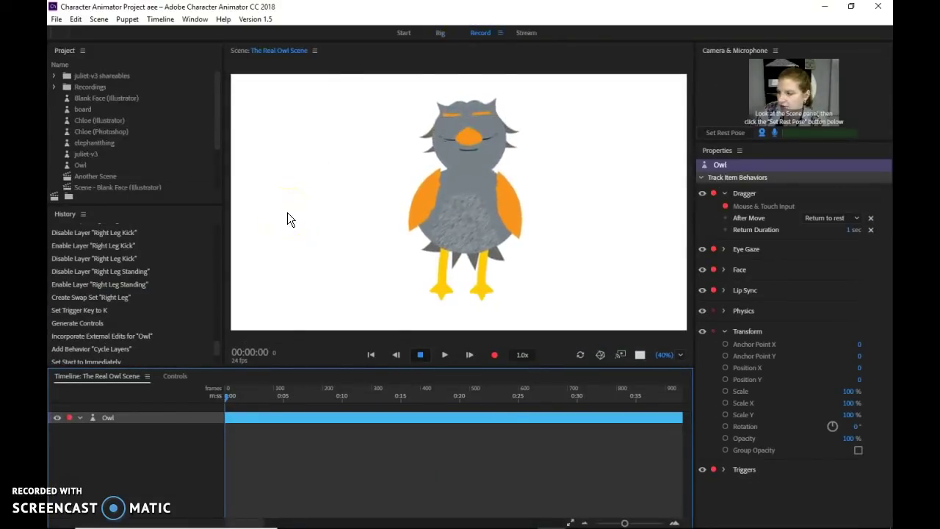
pyautogui.press('s')
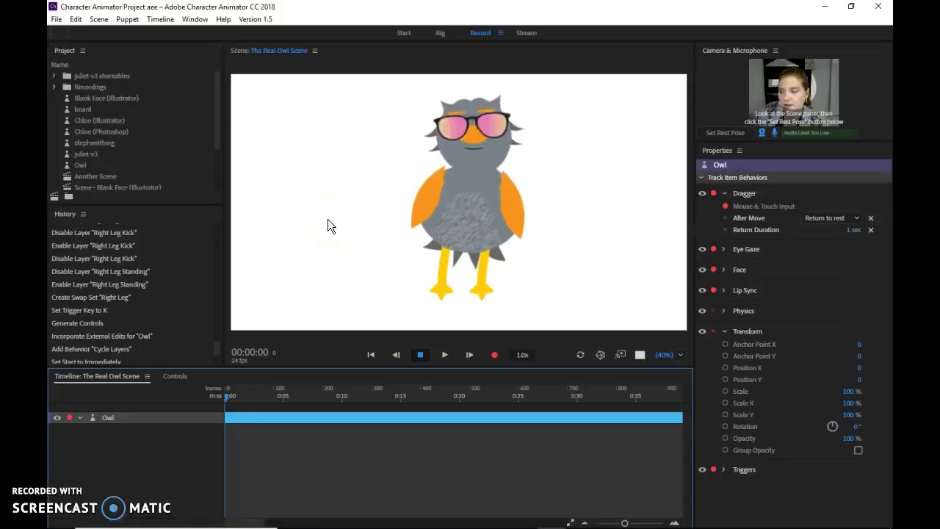
pyautogui.press('s')
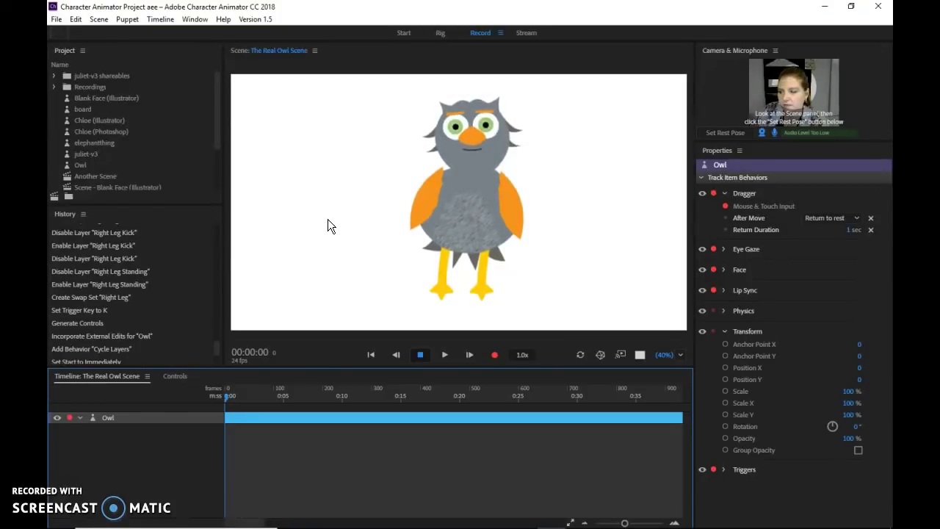
pyautogui.press('s')
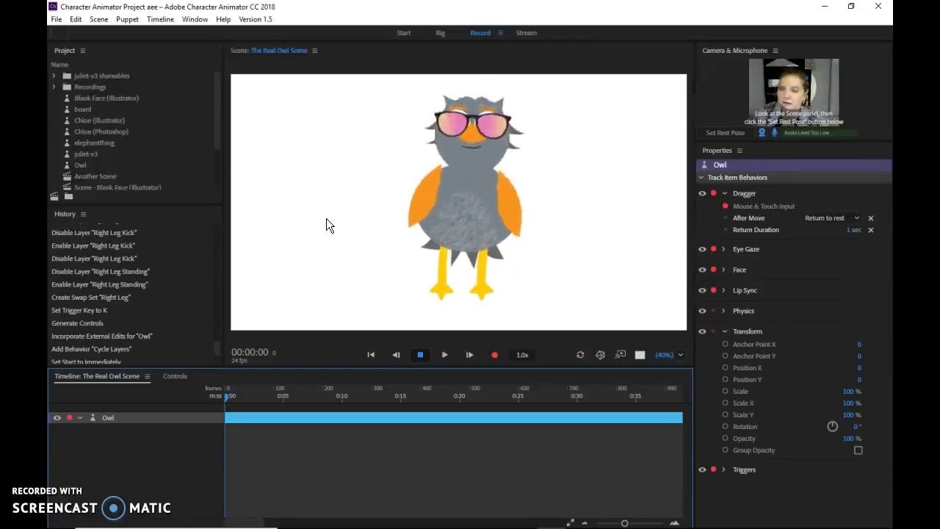
pyautogui.press('s')
pyautogui.press('s')
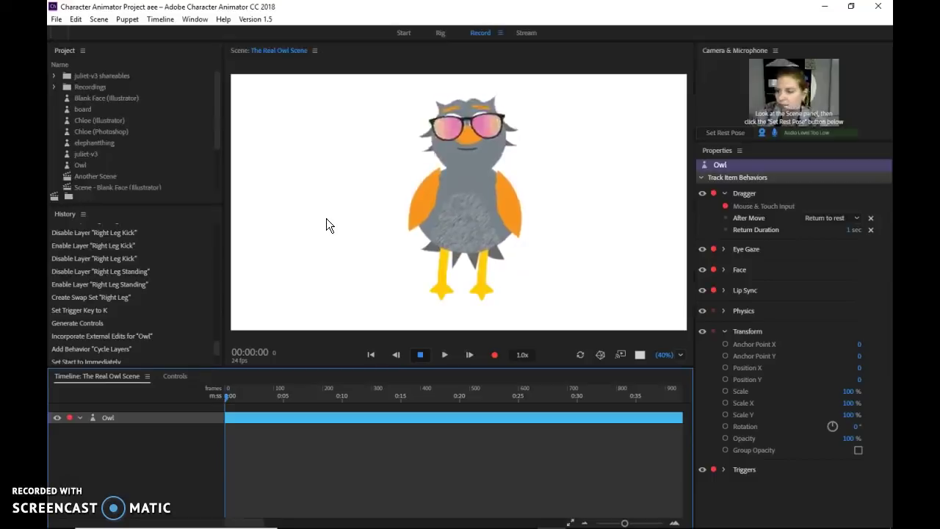
pyautogui.press('s')
pyautogui.click(165, 483)
pyautogui.click(202, 468)
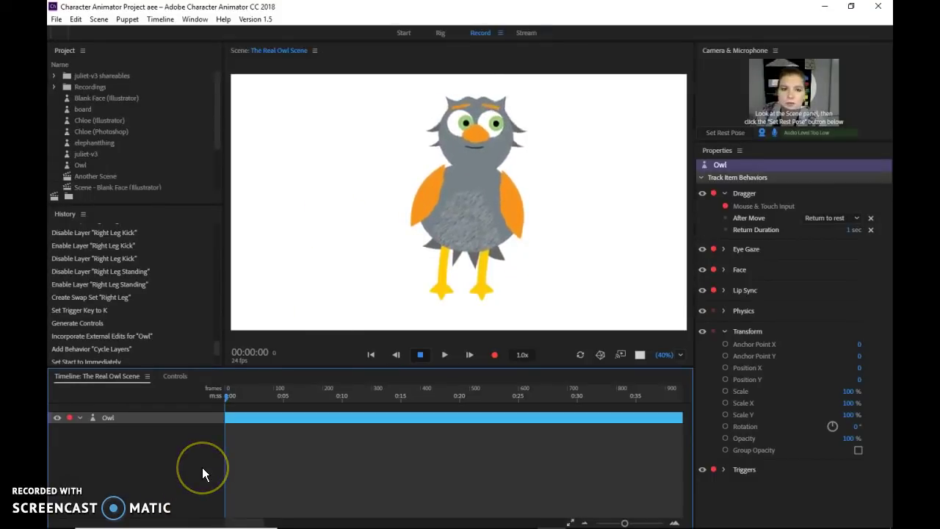
pyautogui.click(297, 280)
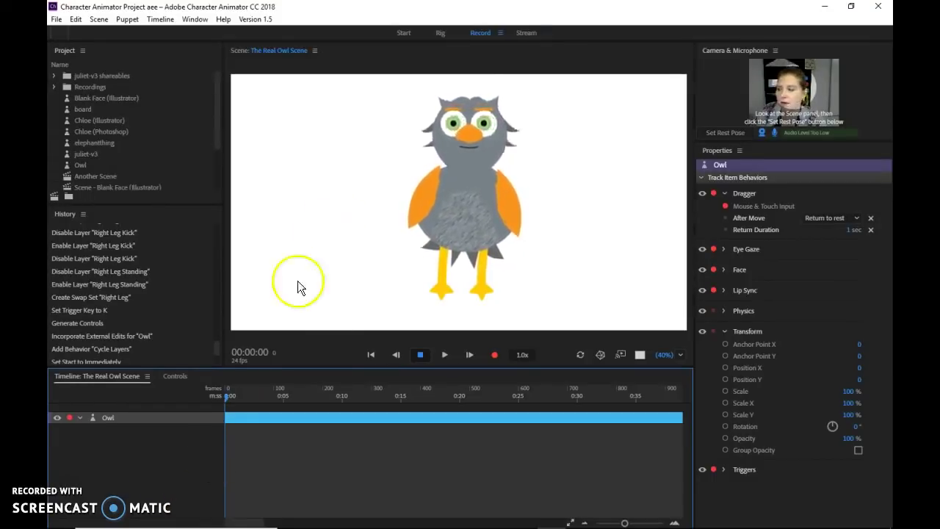
pyautogui.moveTo(455, 98)
pyautogui.mouseDown()
pyautogui.moveTo(465, 107)
pyautogui.moveTo(474, 100)
pyautogui.moveTo(465, 97)
pyautogui.moveTo(467, 109)
pyautogui.moveTo(466, 96)
pyautogui.mouseUp()
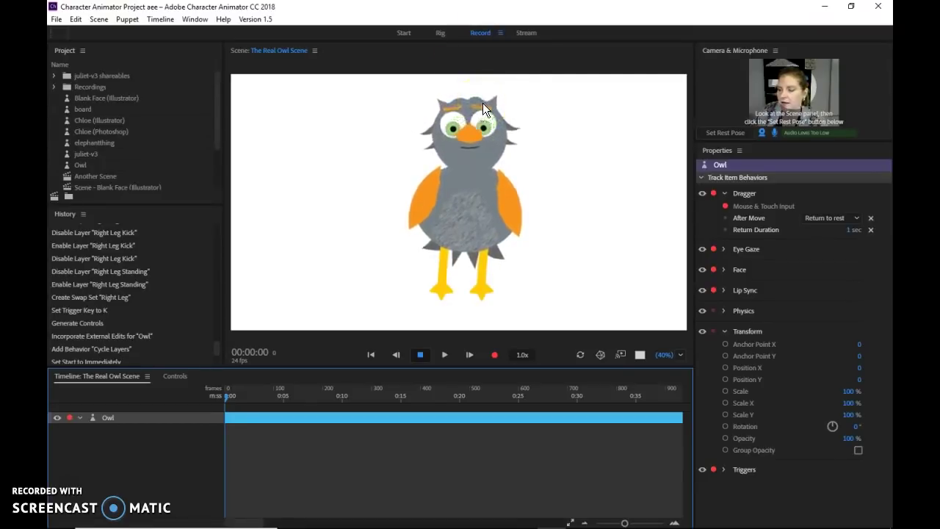
# Step: Test the Dragger on the owl's head and right wing, then return to Owl.ai in Illustrator
pyautogui.moveTo(507, 156); pyautogui.dragTo(522, 195)
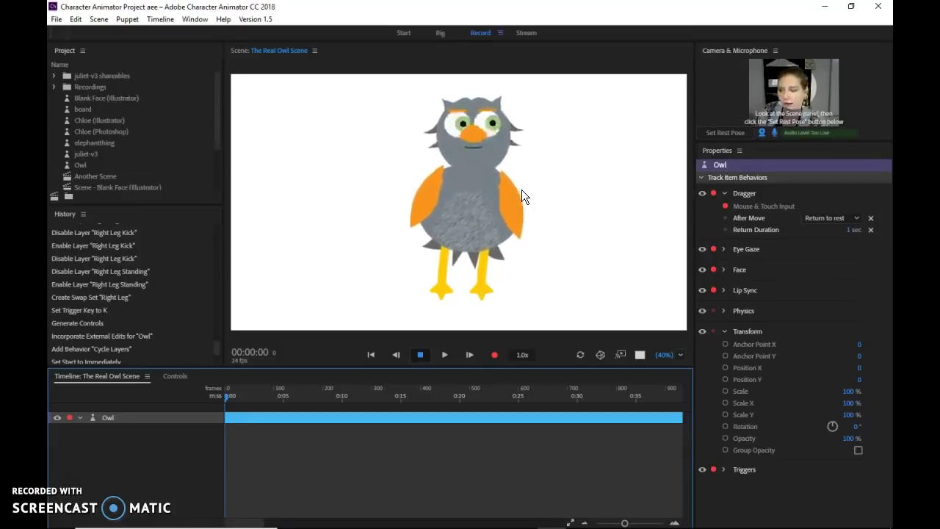
pyautogui.moveTo(522, 190); pyautogui.dragTo(450, 285)
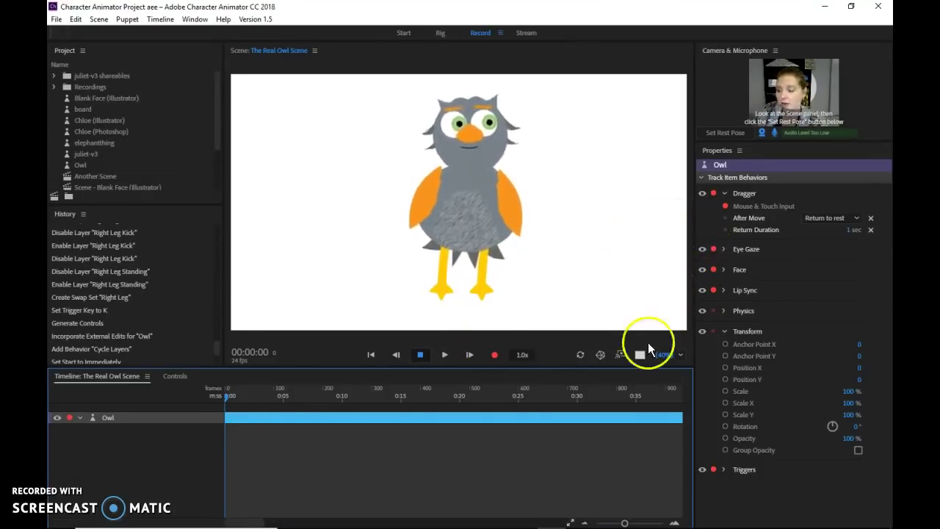
pyautogui.moveTo(690, 523)
pyautogui.click(580, 517)
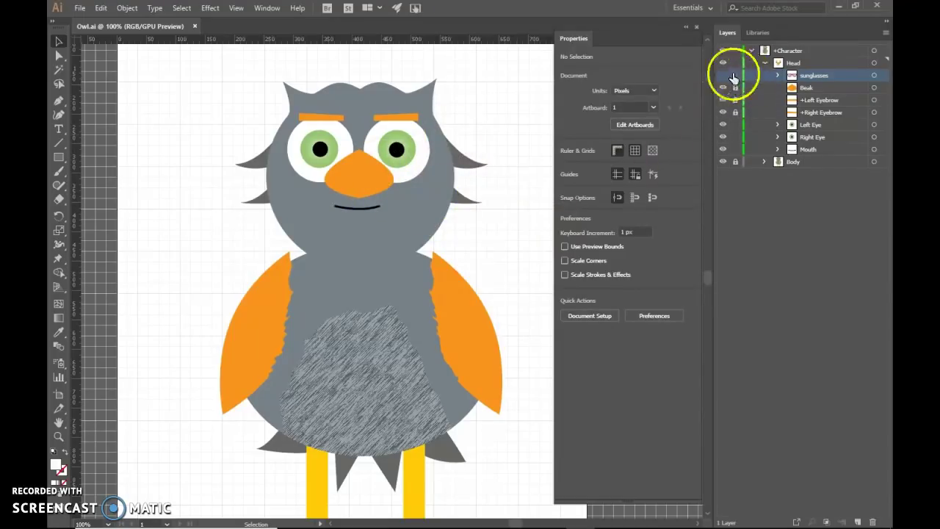
# Step: Lock the sunglasses sublayer and the whole Head layer, then collapse Head
pyautogui.click(735, 76)
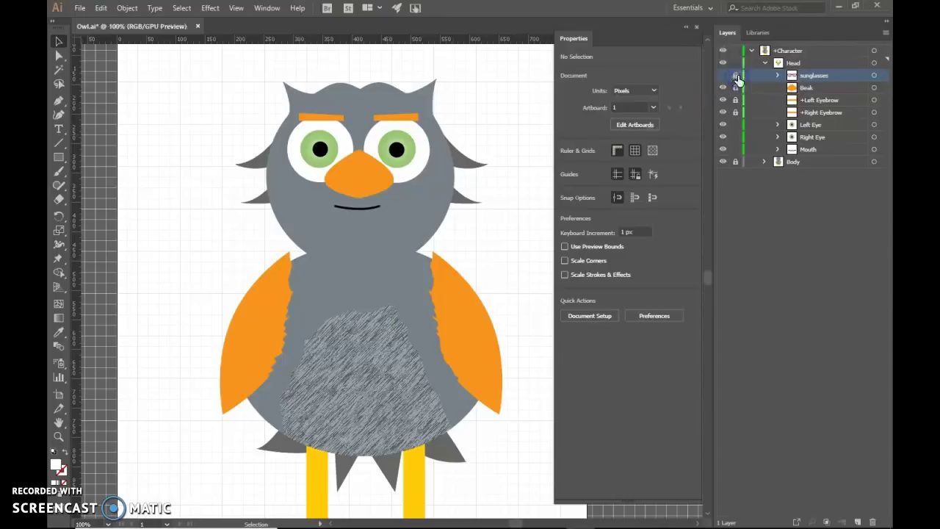
pyautogui.click(777, 76)
pyautogui.click(777, 77)
pyautogui.click(736, 63)
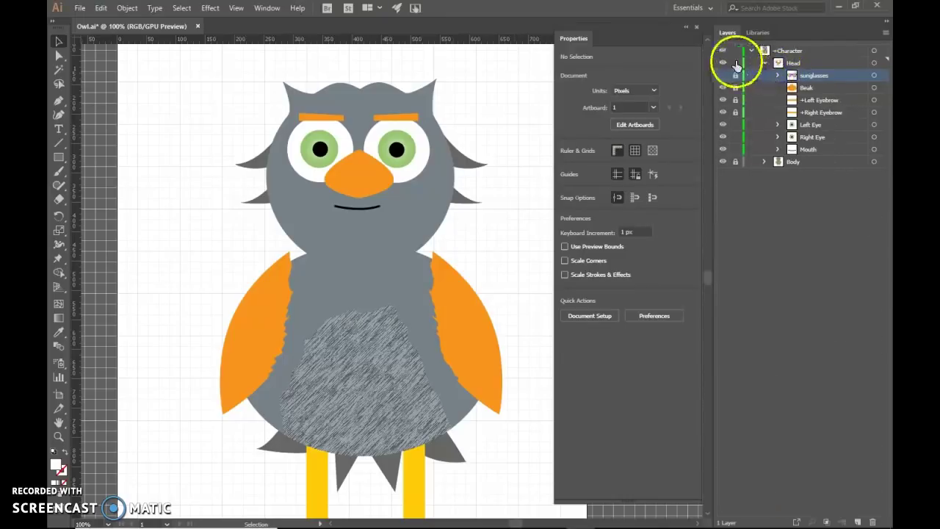
pyautogui.click(766, 65)
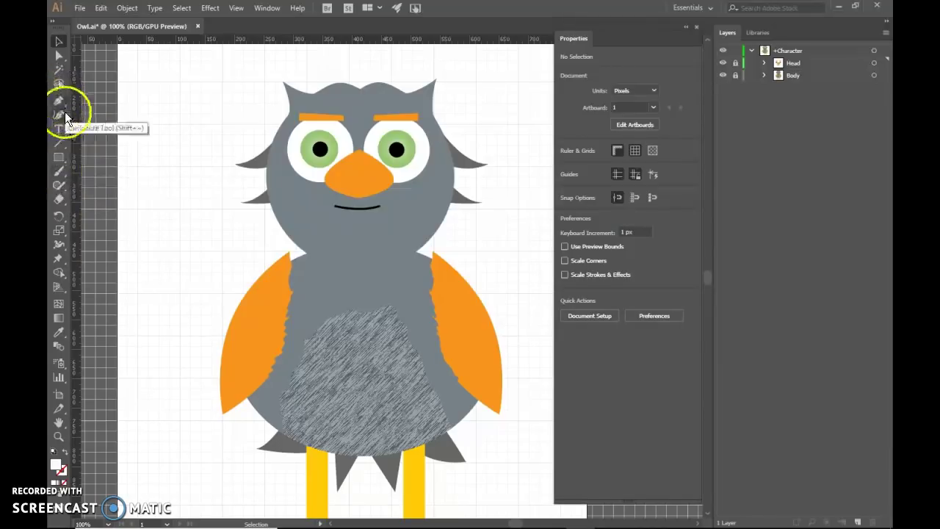
# Step: With the Pencil tool on +Character, draw a closed scalloped wing over the owl's left side
pyautogui.click(59, 162)
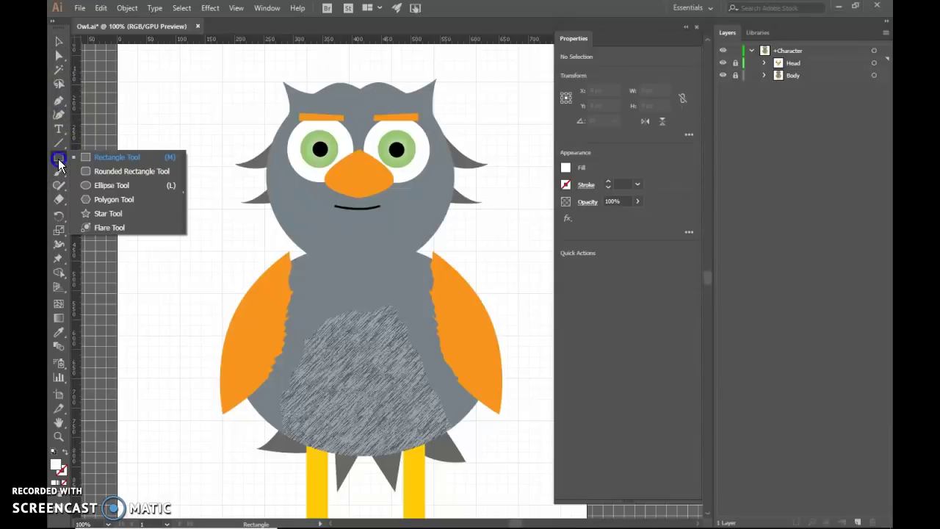
pyautogui.click(59, 163)
pyautogui.click(59, 174)
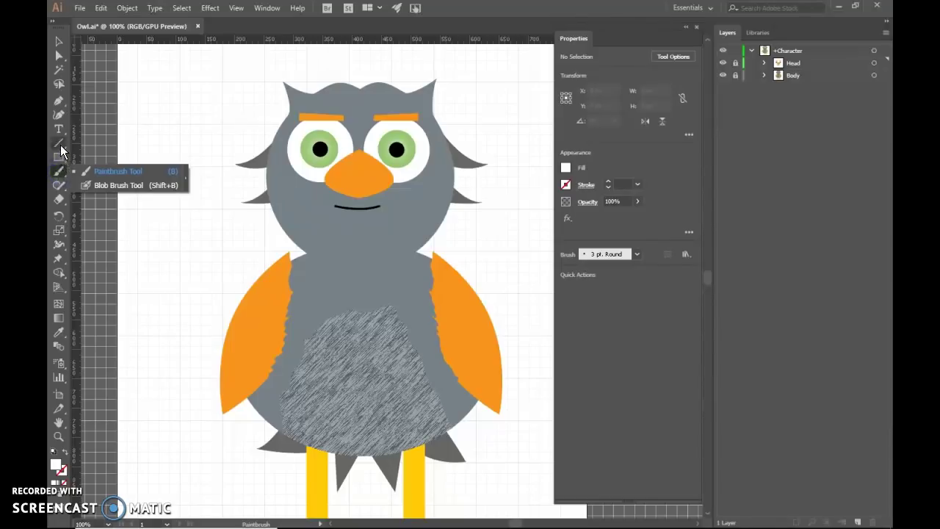
pyautogui.click(58, 185)
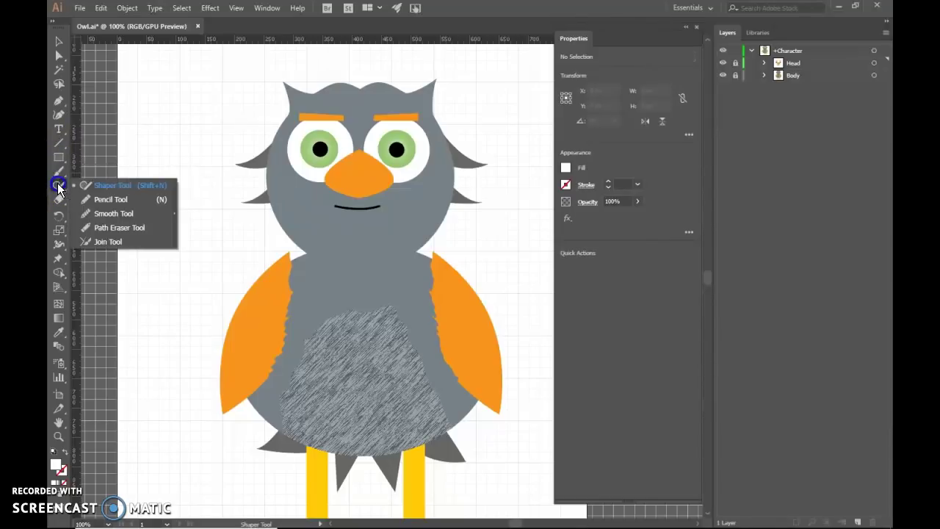
pyautogui.click(108, 200)
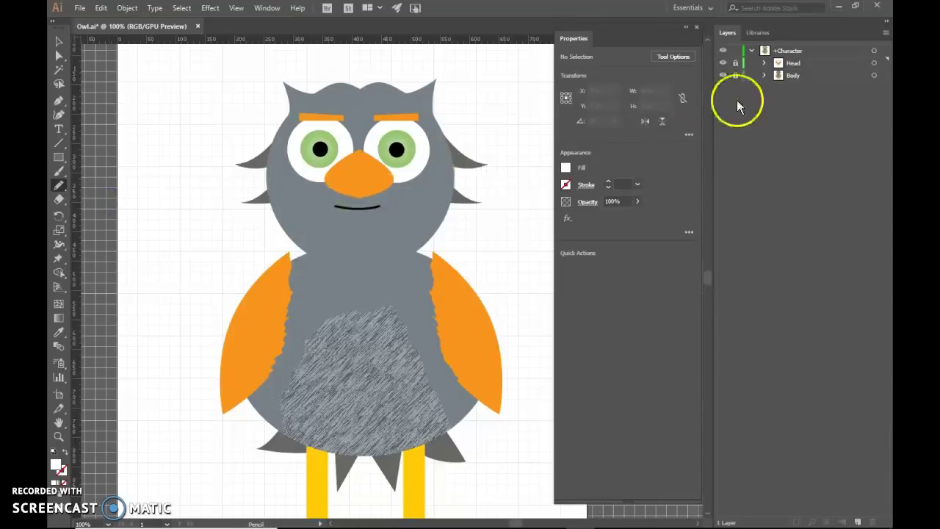
pyautogui.click(796, 51)
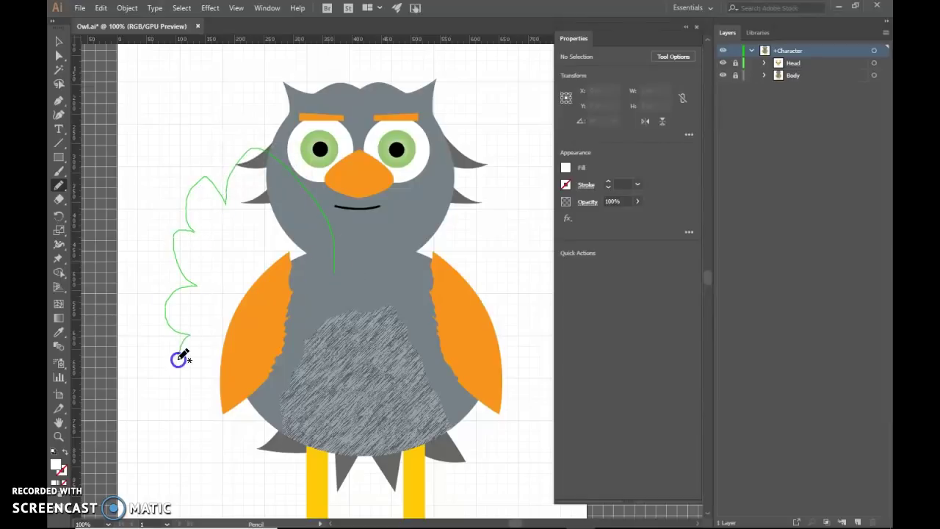
pyautogui.moveTo(334, 274); pyautogui.dragTo(335, 274)
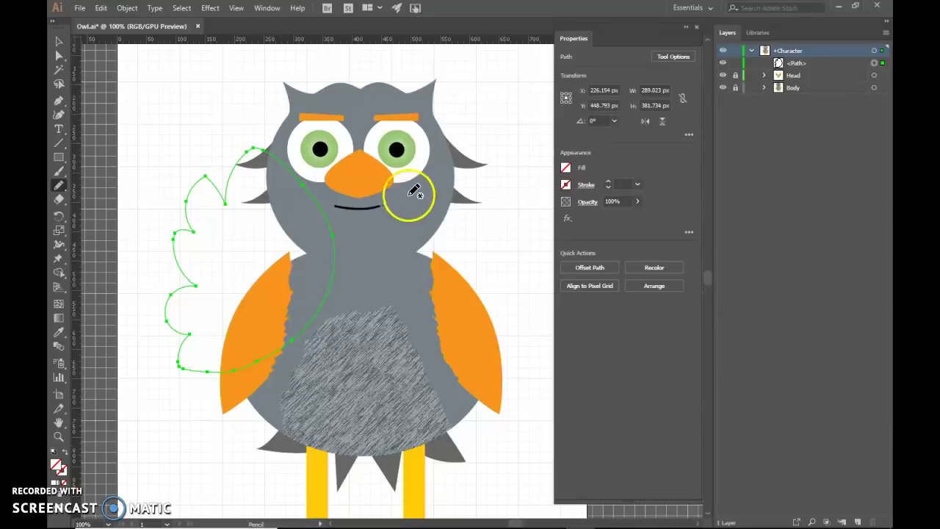
# Step: Fill the new wing shape with a purple swatch
pyautogui.click(566, 170)
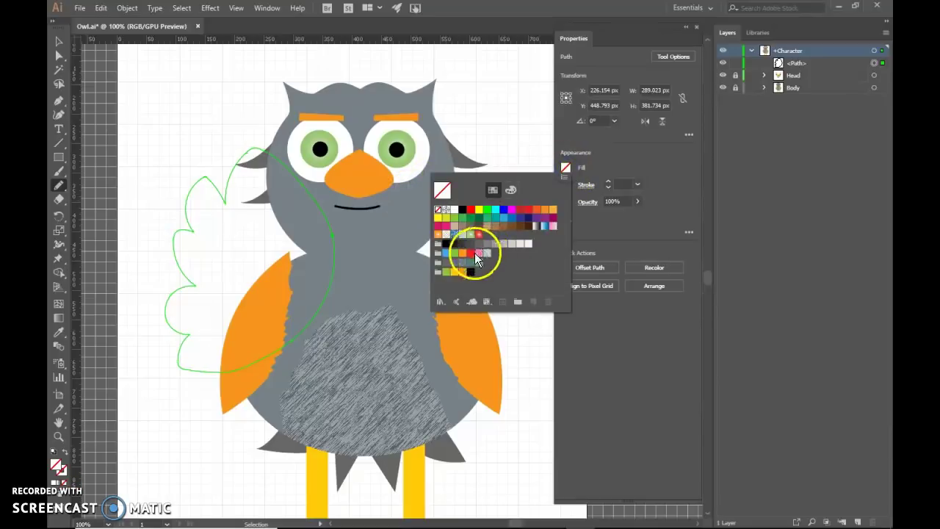
pyautogui.click(453, 264)
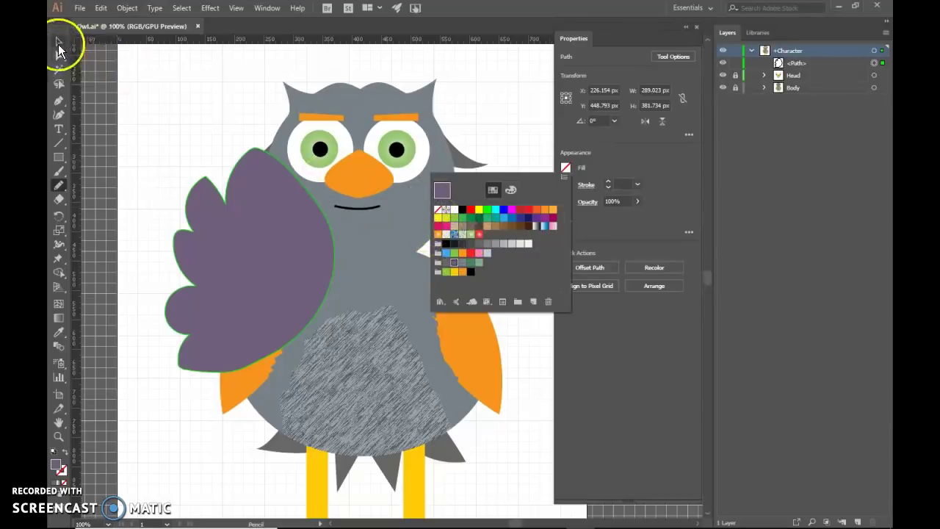
pyautogui.press('Escape')
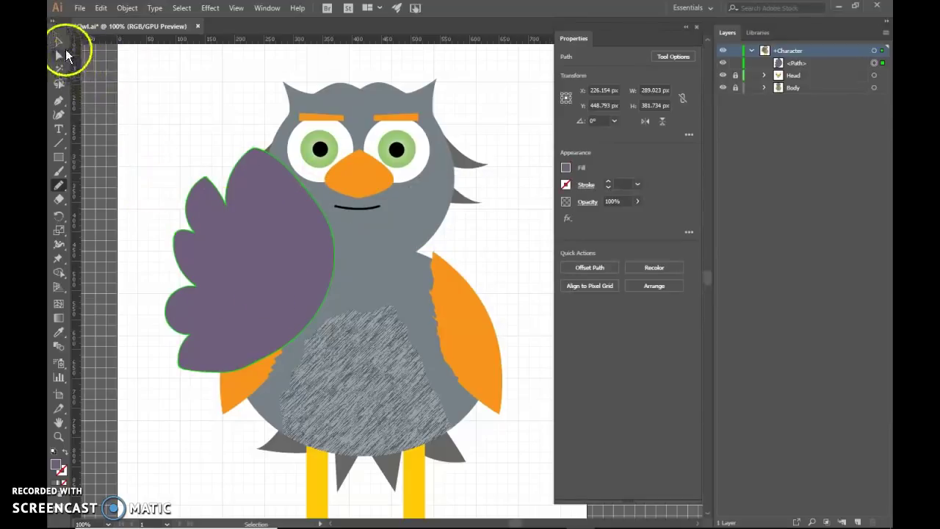
# Step: Reflect a copy of the purple wing and move it onto the owl's right side
pyautogui.click(60, 41)
pyautogui.rightClick(284, 279)
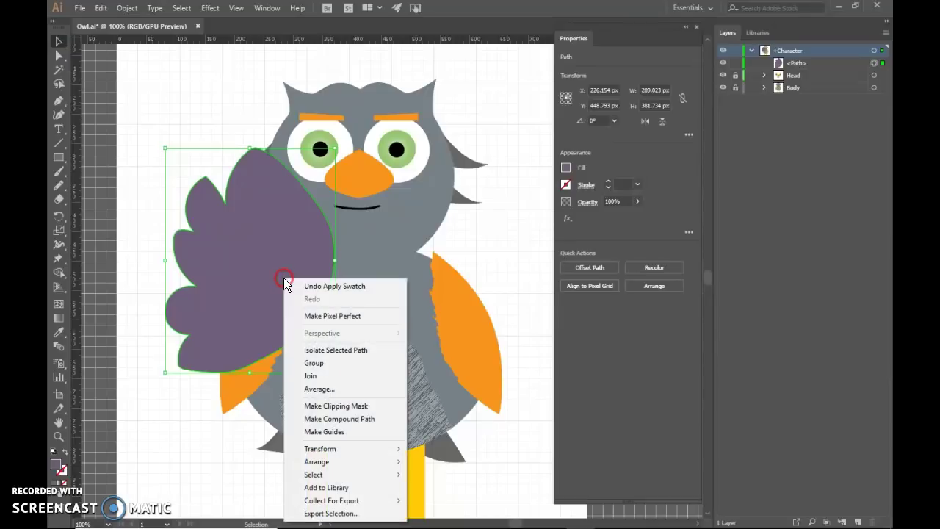
pyautogui.moveTo(331, 449)
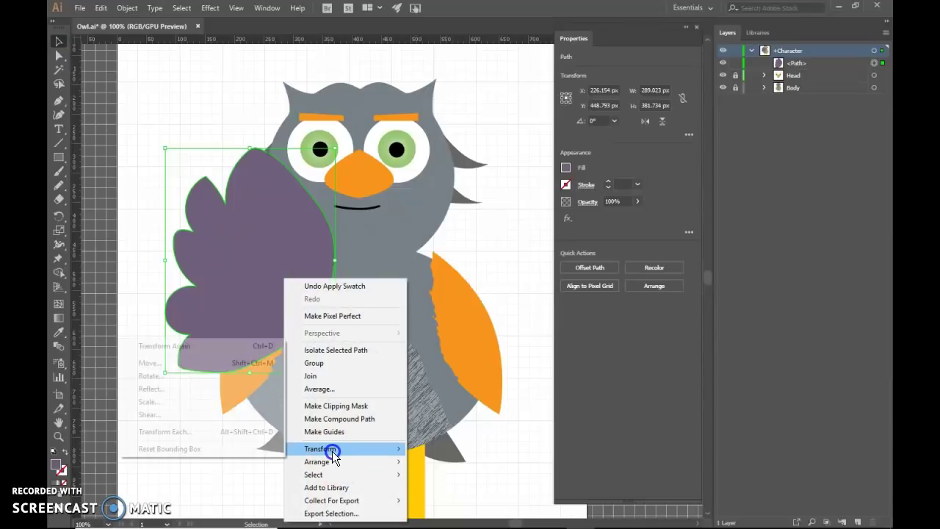
pyautogui.click(220, 387)
pyautogui.click(409, 343)
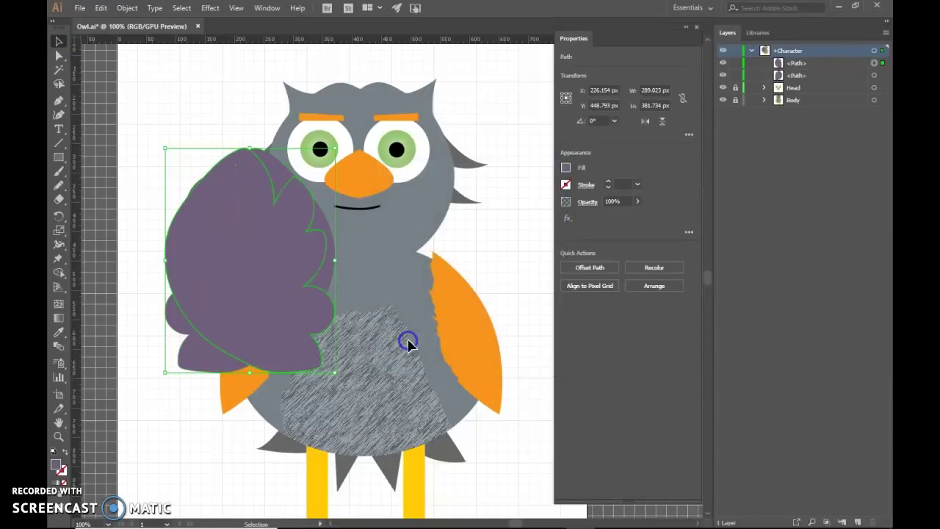
pyautogui.moveTo(246, 306); pyautogui.dragTo(459, 300)
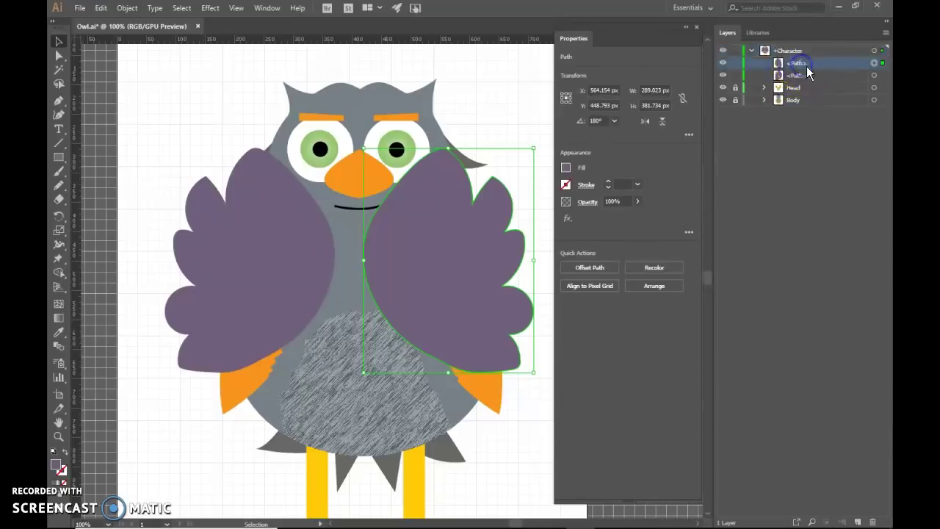
pyautogui.click(266, 227)
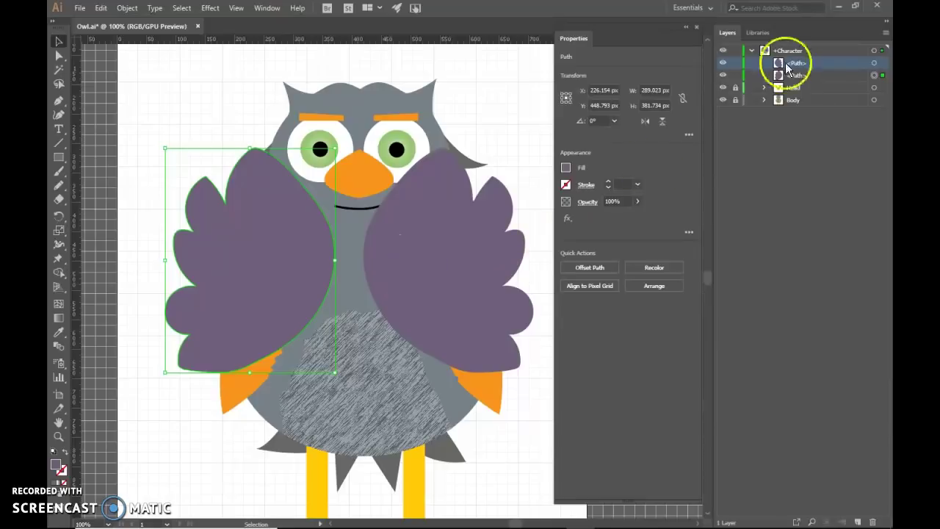
# Step: Group both wings as 'wings1' and duplicate the wings1 layer above the original
pyautogui.click(874, 63)
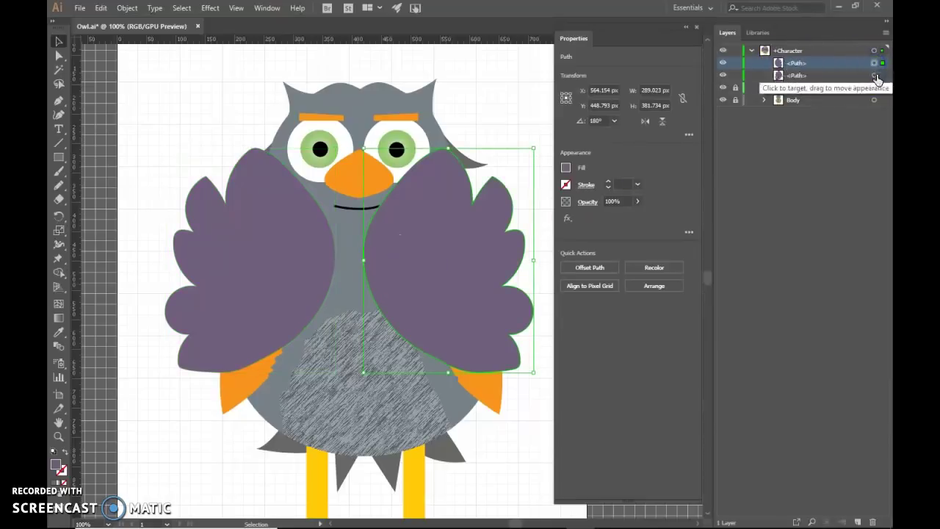
pyautogui.keyDown('shift'); pyautogui.click(874, 75); pyautogui.keyUp('shift')
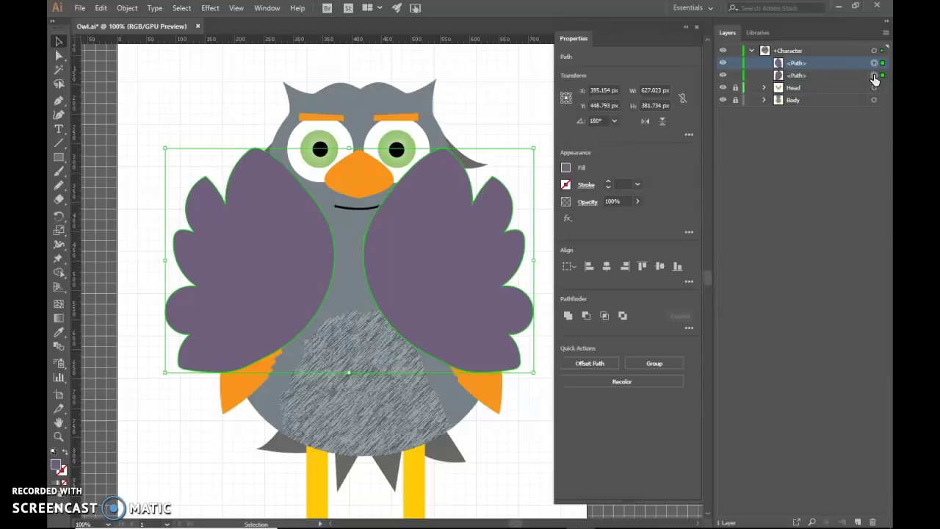
pyautogui.hotkey('ctrl', 'g')
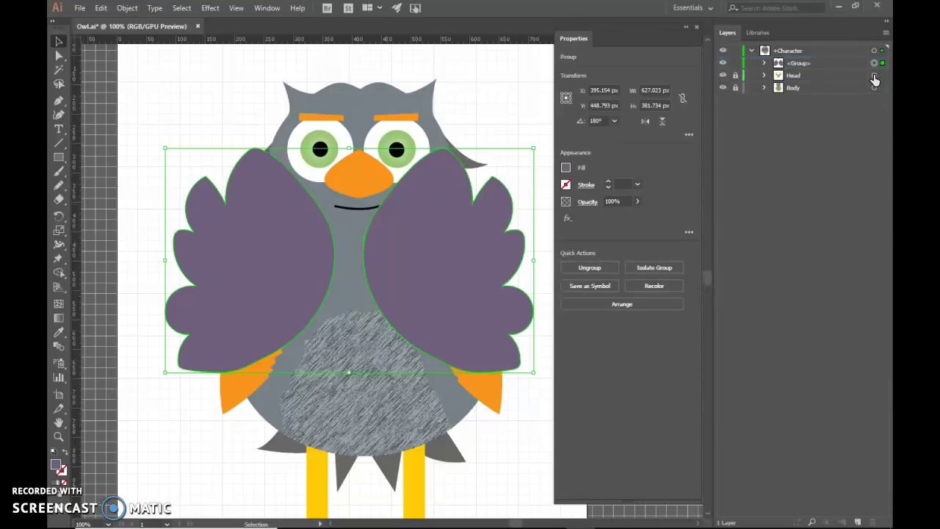
pyautogui.doubleClick(819, 63)
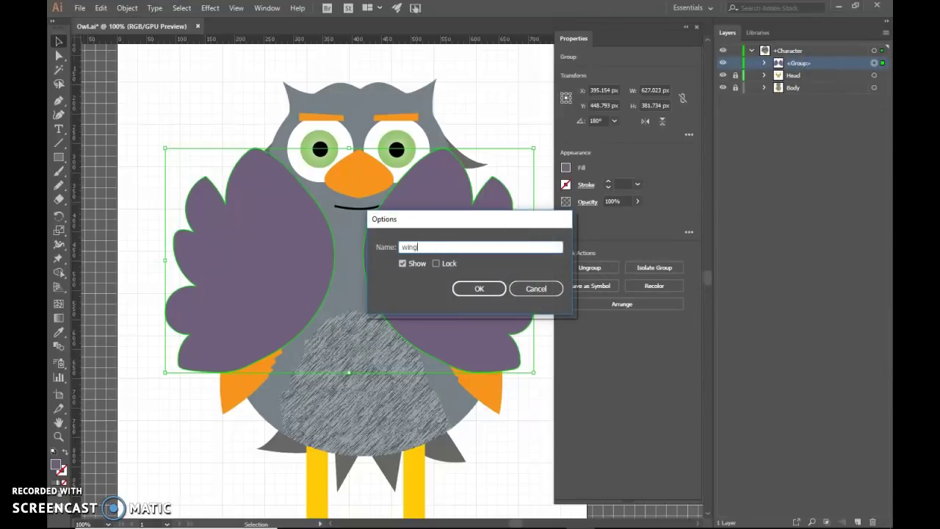
pyautogui.write('wings1')
pyautogui.press('Return')
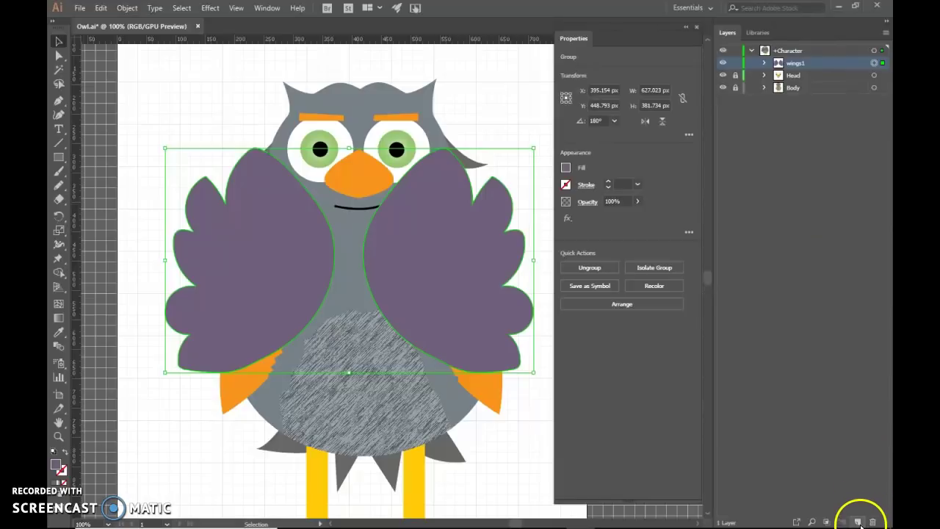
pyautogui.moveTo(794, 64); pyautogui.dragTo(858, 522)
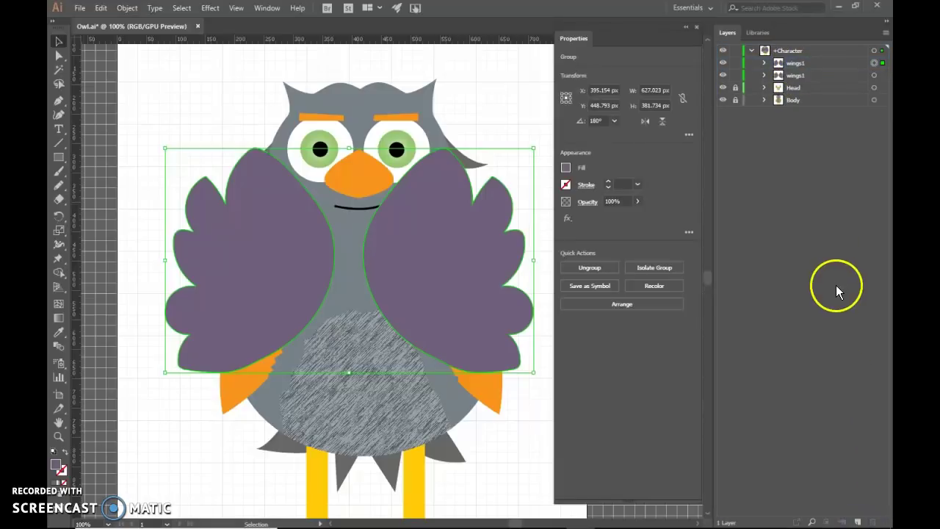
pyautogui.click(806, 64)
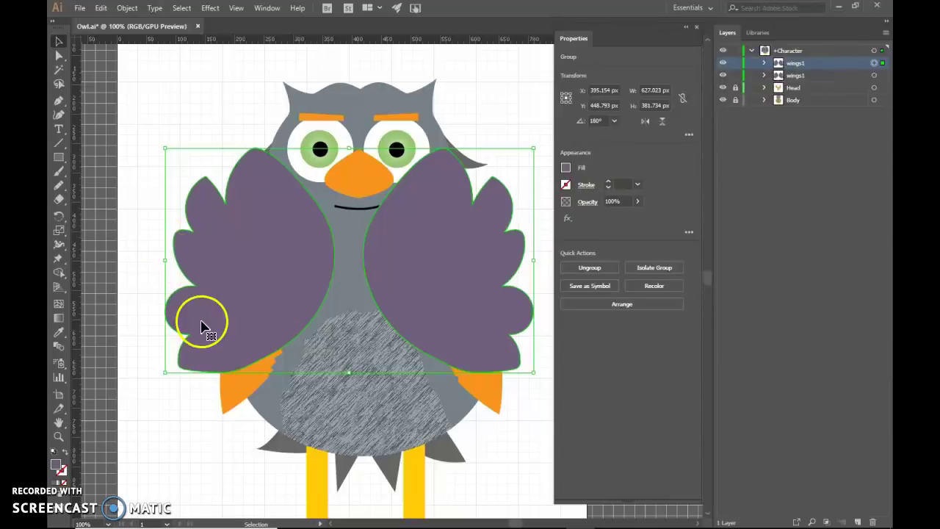
# Step: Isolate the top wings1 group and rotate its left wing inward over the body
pyautogui.click(120, 246)
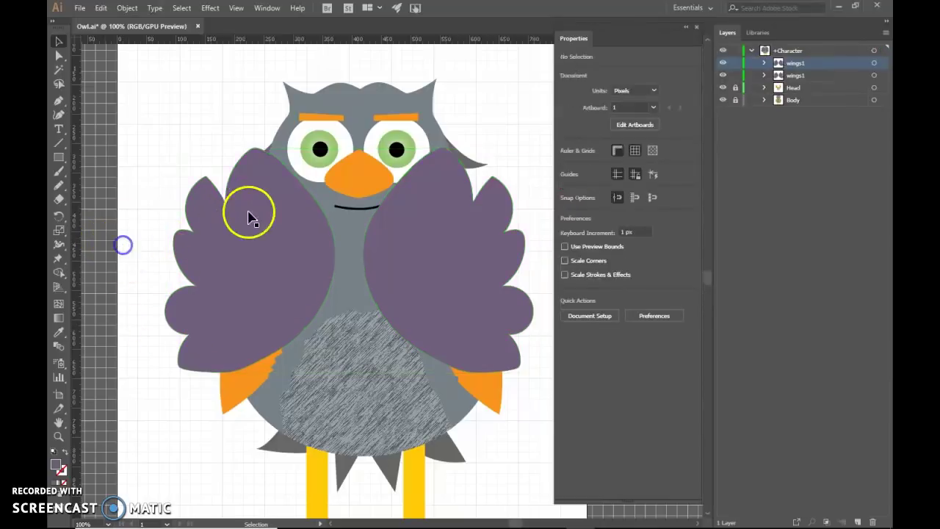
pyautogui.click(249, 213)
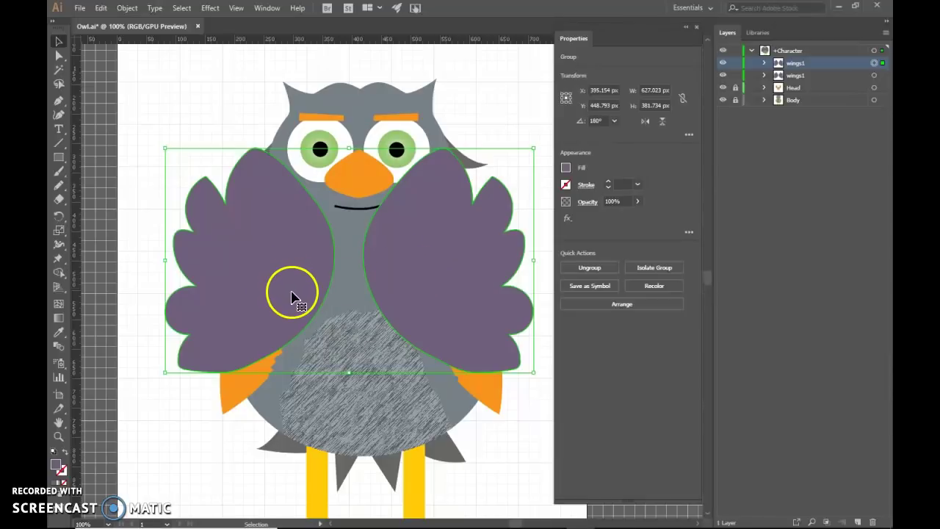
pyautogui.doubleClick(249, 255)
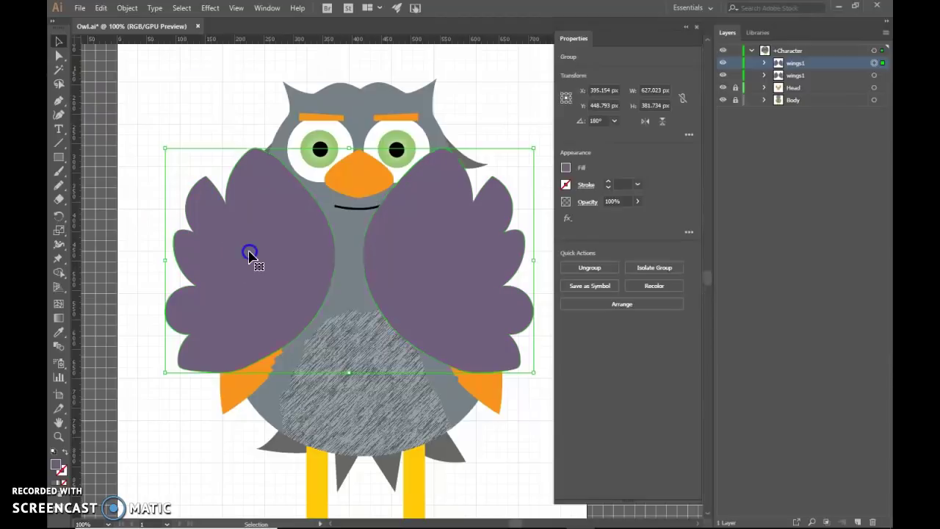
pyautogui.click(254, 258)
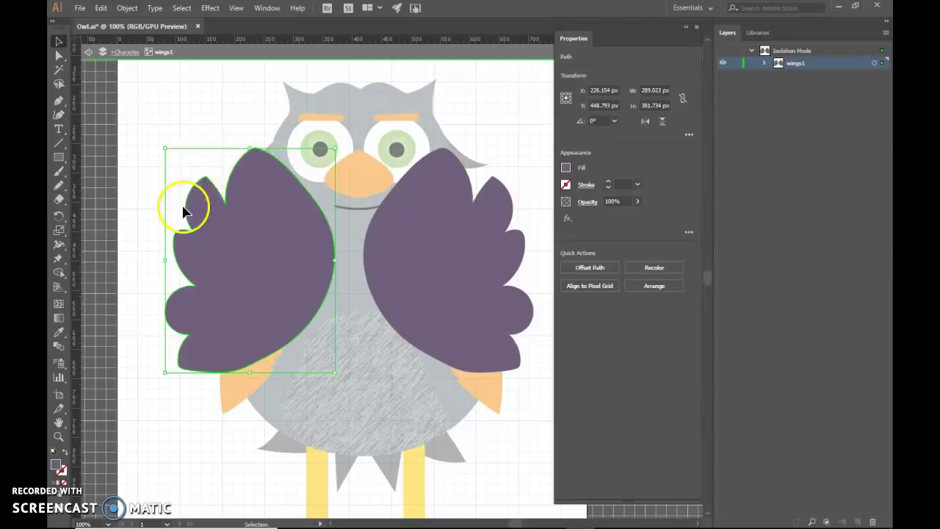
pyautogui.click(60, 217)
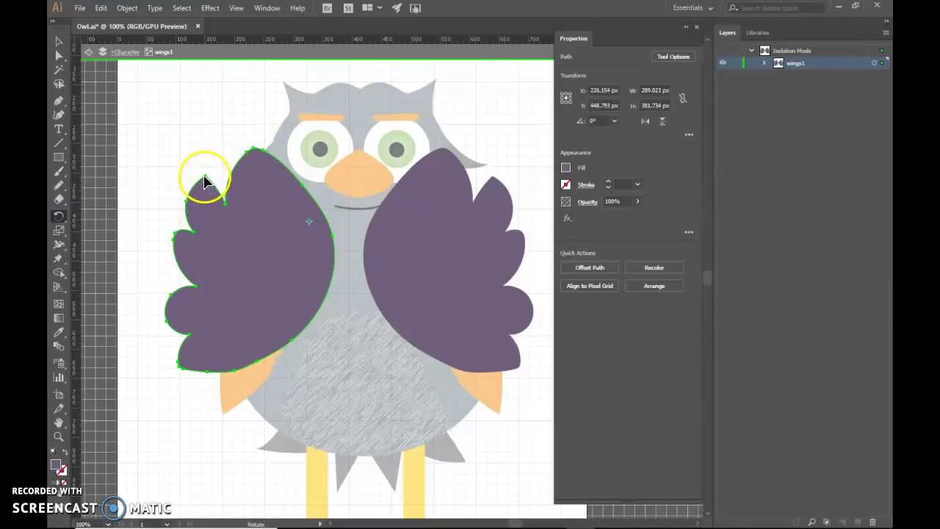
pyautogui.moveTo(203, 184)
pyautogui.mouseDown()
pyautogui.moveTo(193, 185)
pyautogui.moveTo(189, 214)
pyautogui.mouseUp()
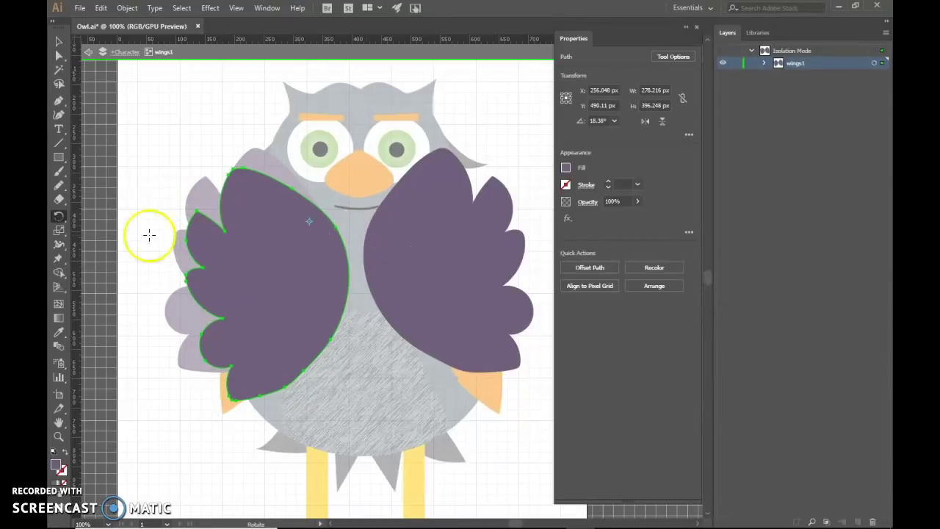
# Step: Rotate the right wing inward to about 165.2° so its feathers point down
pyautogui.click(60, 41)
pyautogui.click(416, 269)
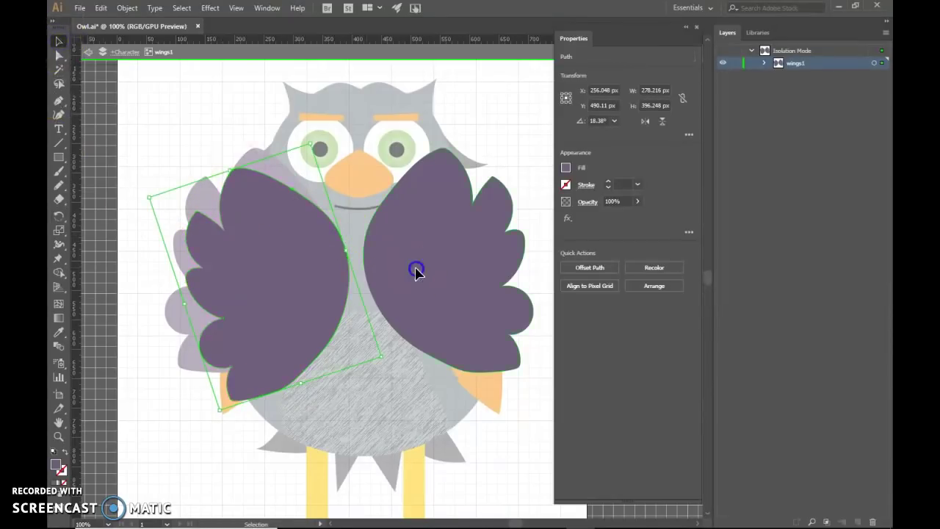
pyautogui.doubleClick(449, 275)
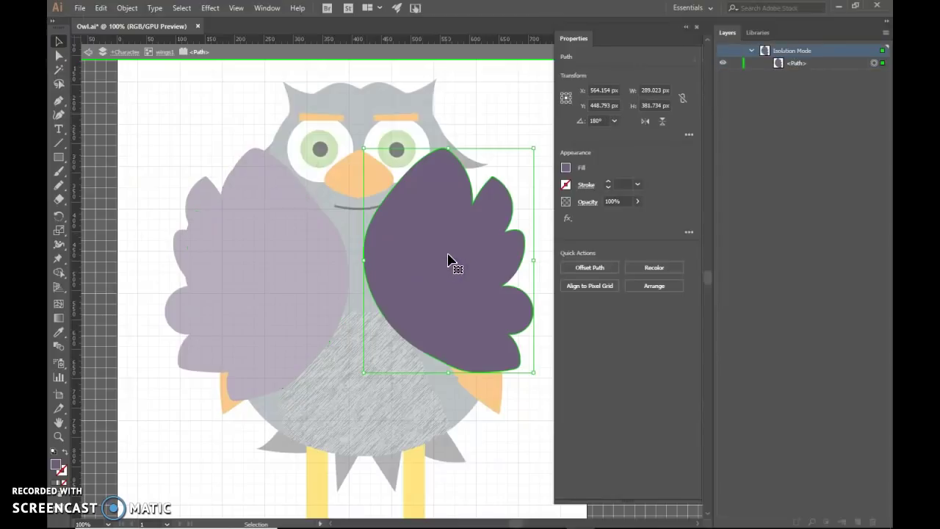
pyautogui.click(59, 217)
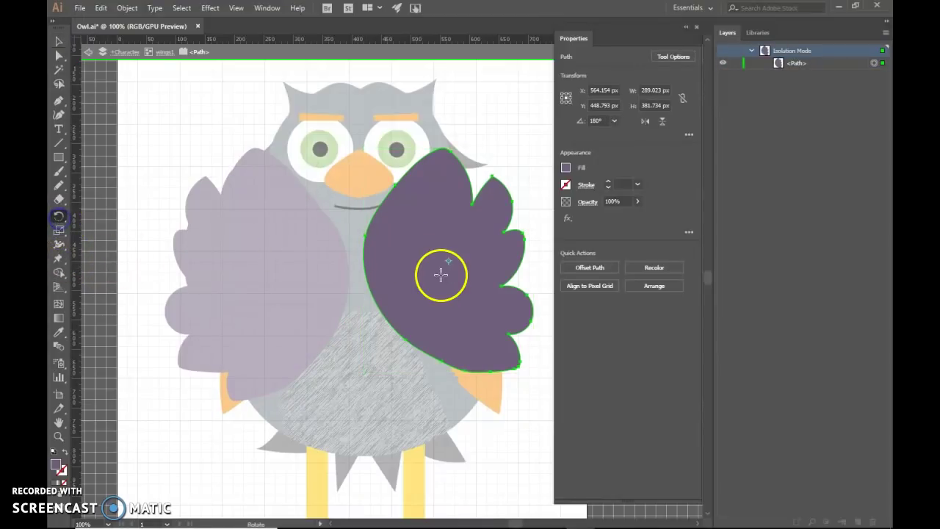
pyautogui.moveTo(446, 263)
pyautogui.mouseDown()
pyautogui.moveTo(445, 206)
pyautogui.moveTo(447, 261)
pyautogui.mouseUp()
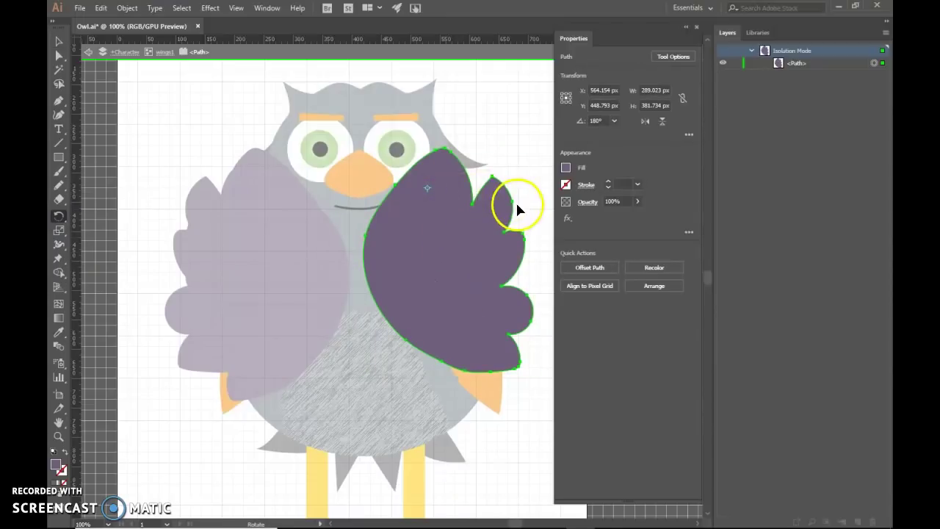
pyautogui.moveTo(517, 208); pyautogui.dragTo(524, 233)
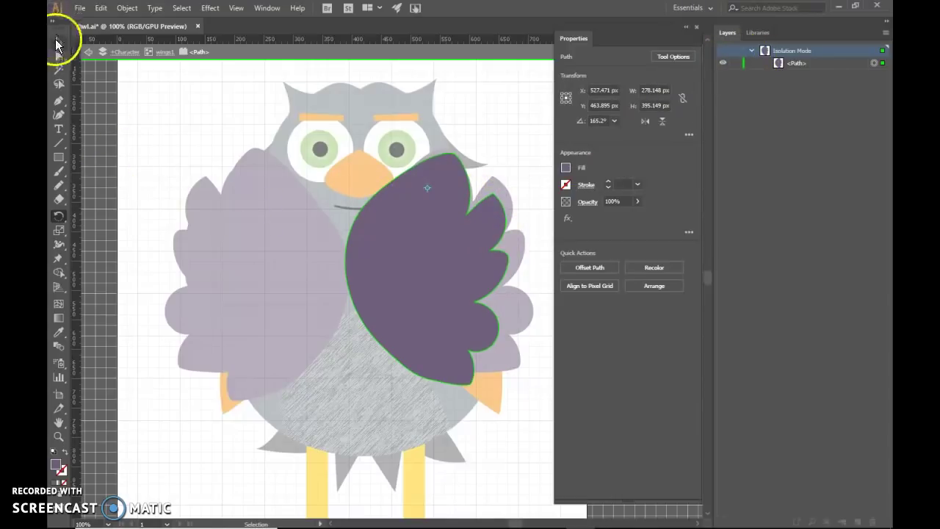
pyautogui.doubleClick(59, 40)
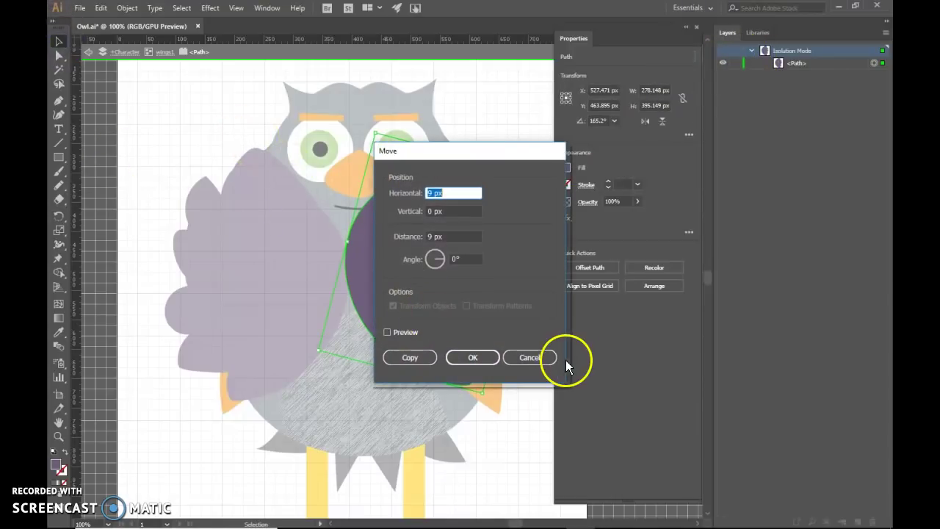
pyautogui.click(536, 359)
# Step: Exit isolation and toggle the wings1 copies' visibility and lock to compare the two poses
pyautogui.doubleClick(153, 143)
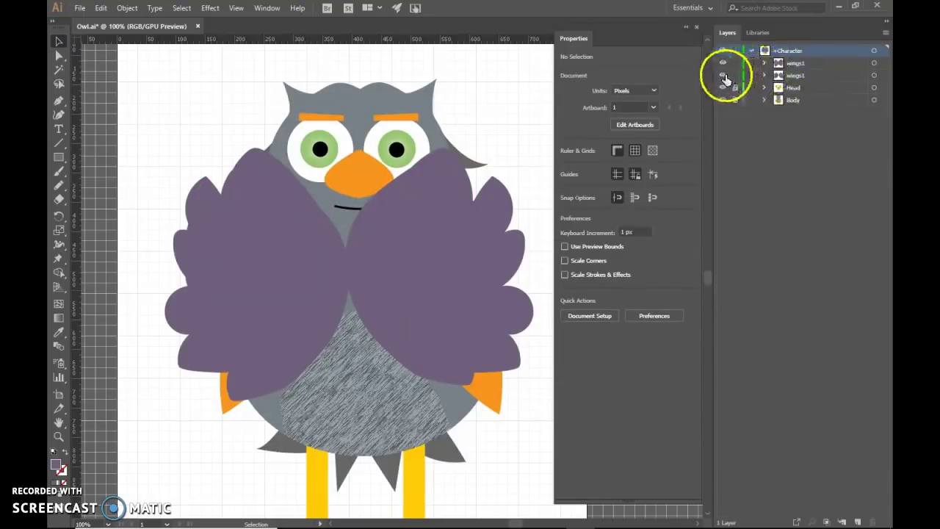
pyautogui.click(724, 76)
pyautogui.click(724, 75)
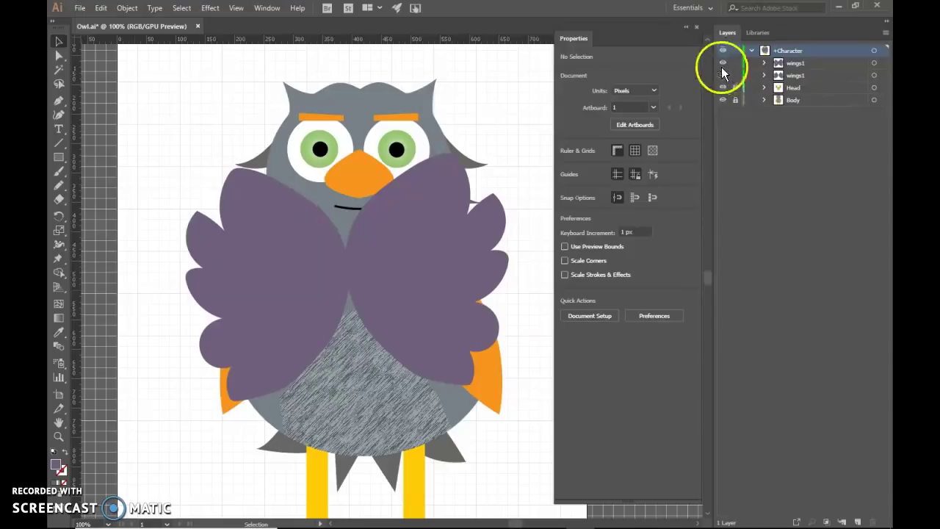
pyautogui.click(724, 76)
pyautogui.click(724, 73)
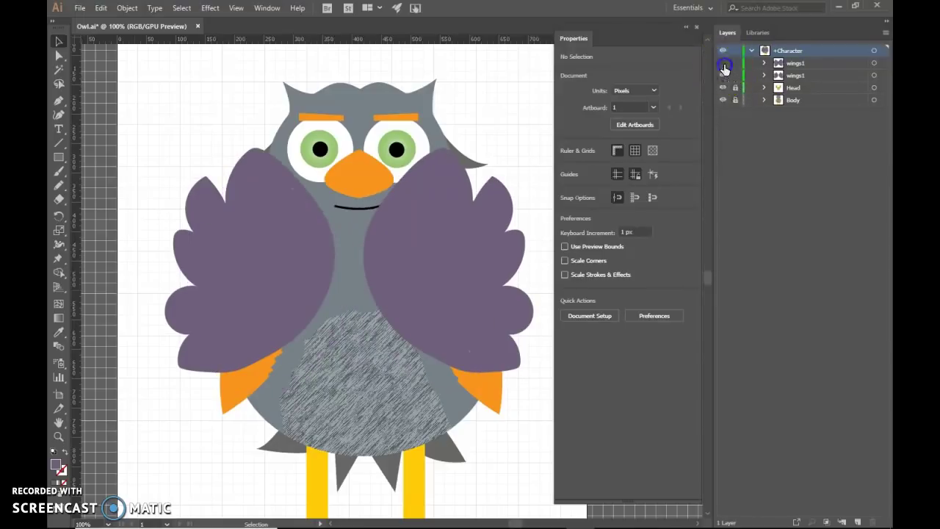
pyautogui.click(725, 76)
pyautogui.click(726, 76)
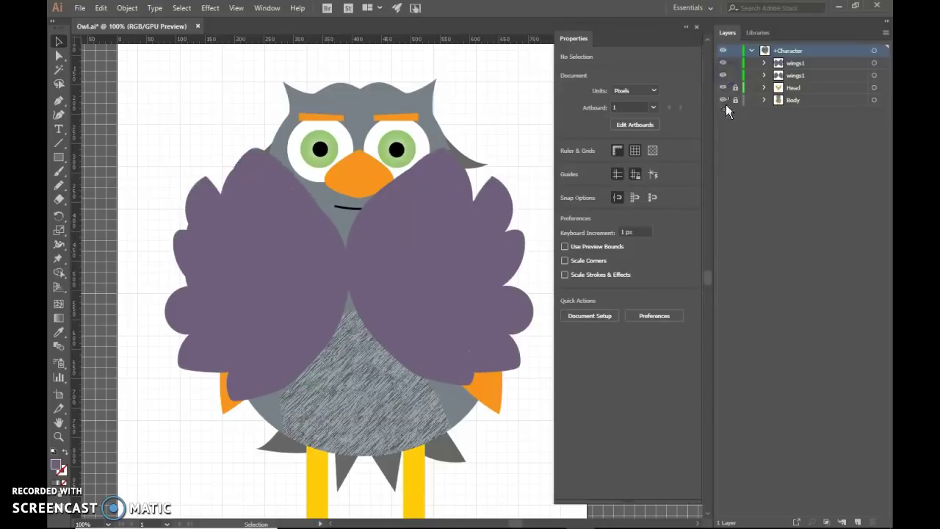
pyautogui.click(735, 75)
pyautogui.click(737, 66)
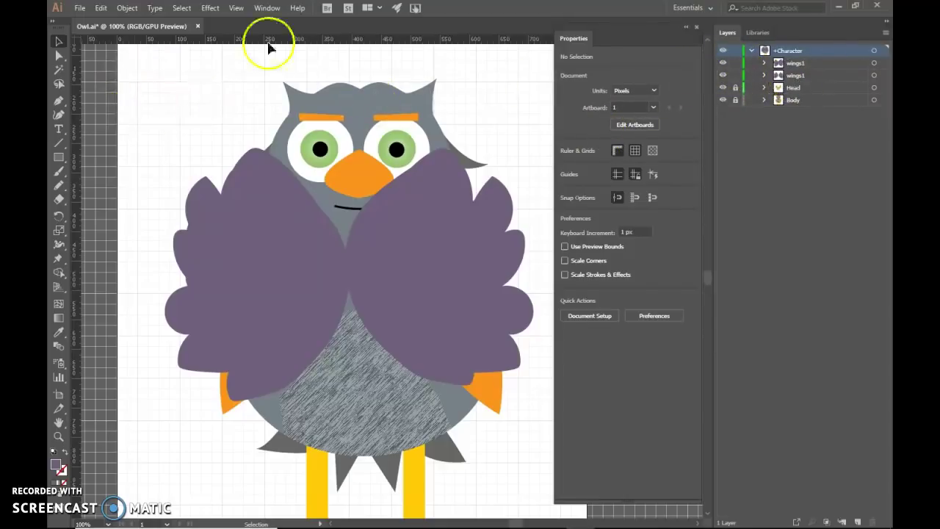
# Step: Group both wings1 copies together and begin renaming the new group
pyautogui.click(875, 64)
pyautogui.click(875, 76)
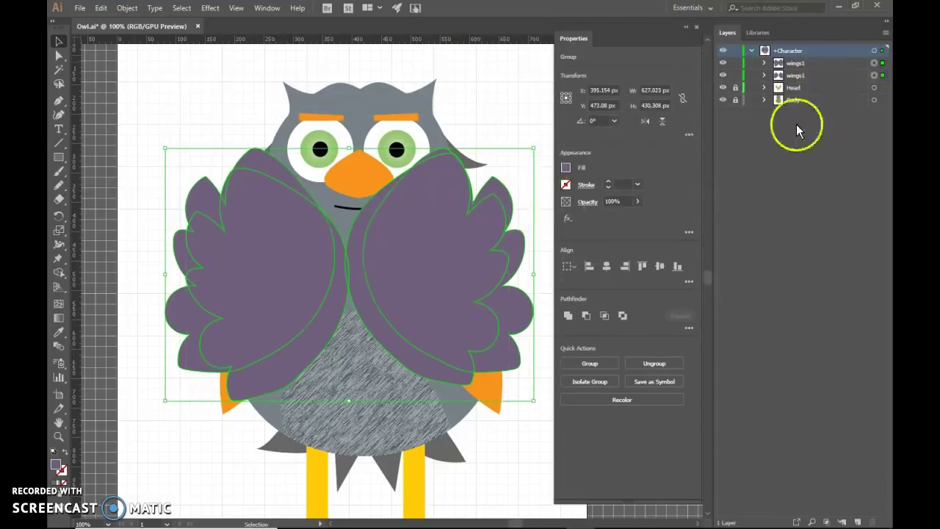
pyautogui.hotkey('ctrl', 'g')
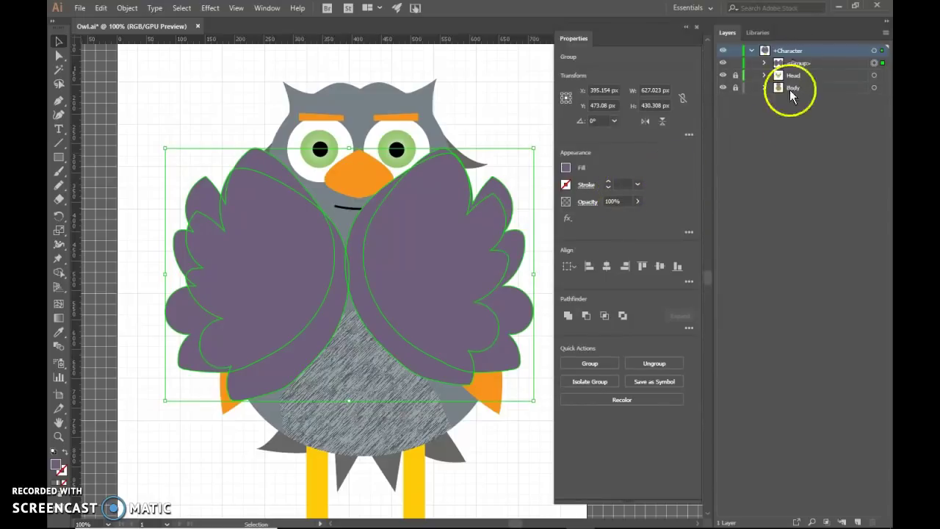
pyautogui.doubleClick(799, 63)
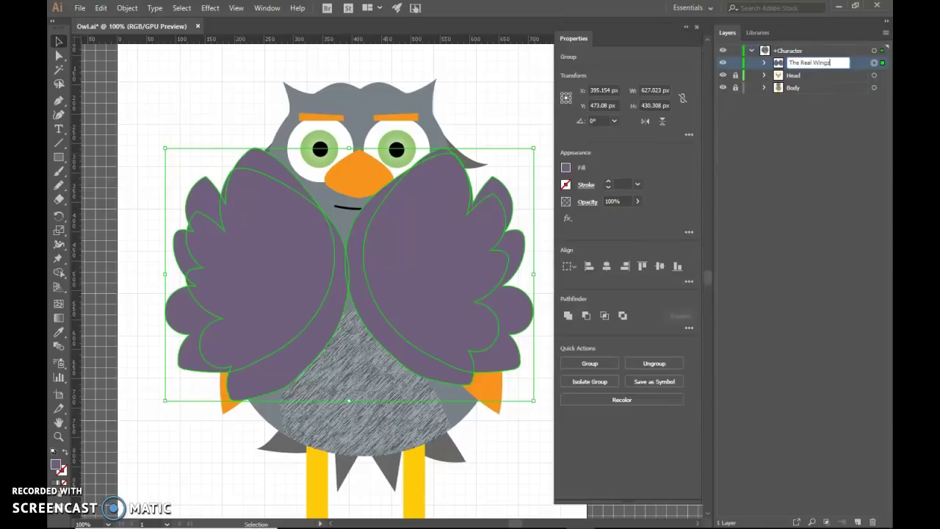
# Step: Name the group 'The Real Wingz' and move it into Body below TailFeather
pyautogui.click(747, 114)
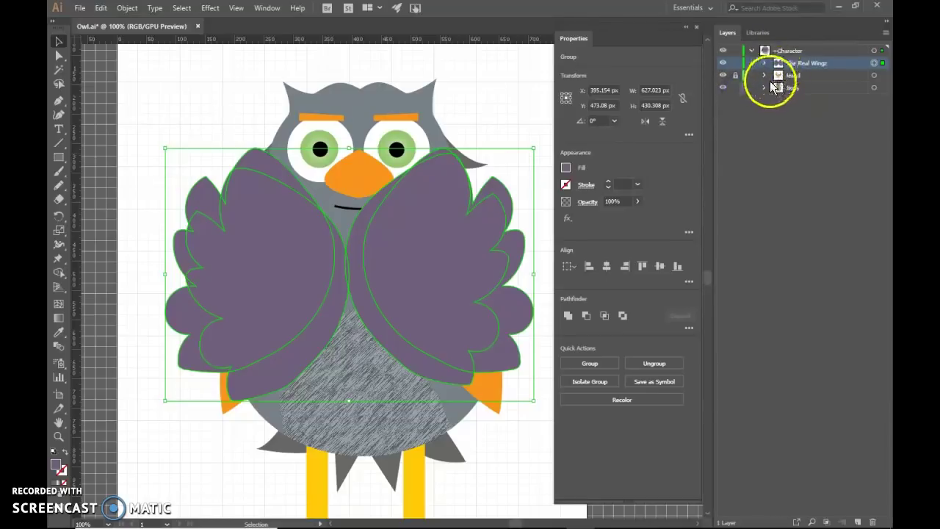
pyautogui.click(765, 87)
pyautogui.moveTo(797, 70); pyautogui.dragTo(811, 232)
pyautogui.click(778, 224)
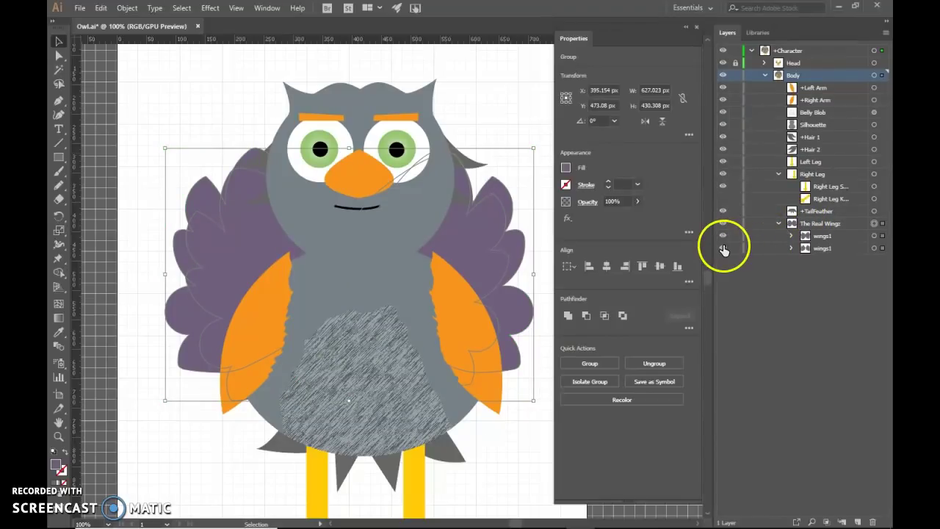
pyautogui.click(724, 249)
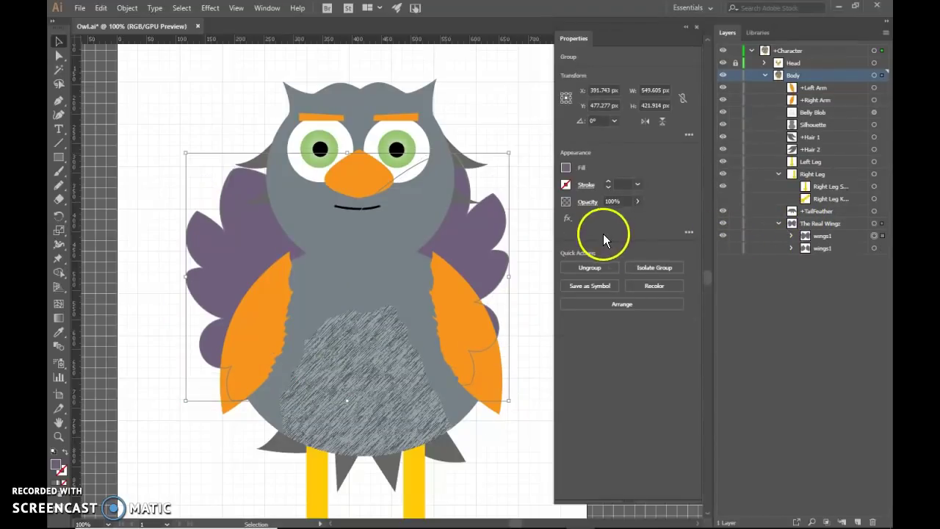
pyautogui.click(724, 245)
pyautogui.moveTo(723, 236); pyautogui.dragTo(727, 250)
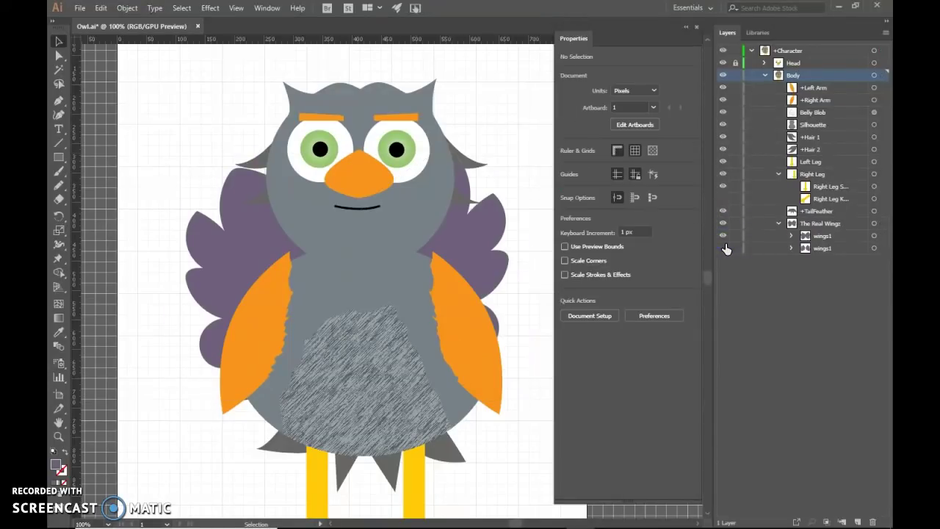
# Step: Inside the wings1 group, nudge the right wing slightly down and right
pyautogui.click(476, 254)
pyautogui.doubleClick(483, 229)
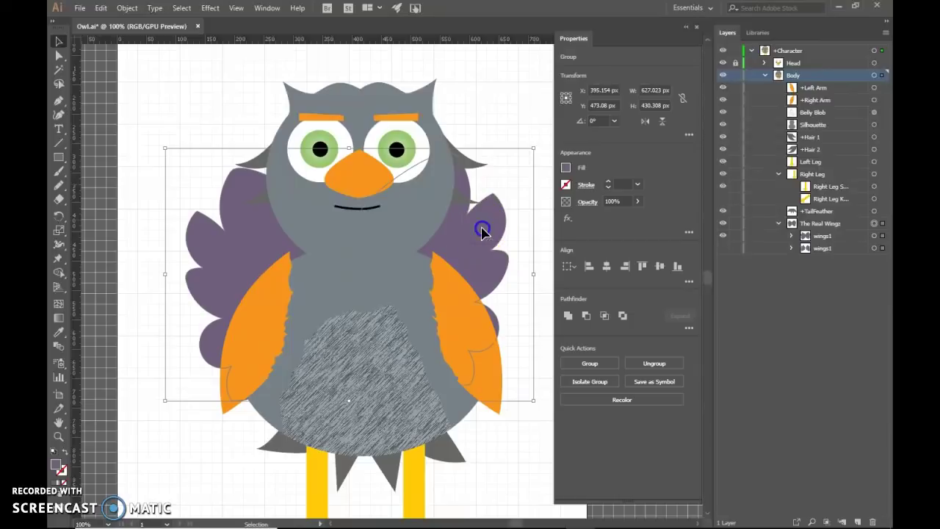
pyautogui.click(493, 215)
pyautogui.doubleClick(459, 256)
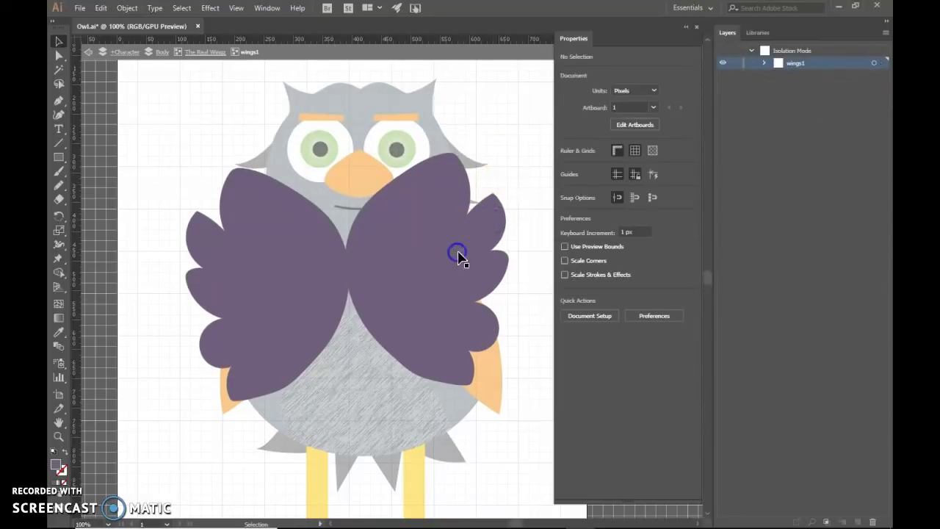
pyautogui.click(484, 234)
pyautogui.moveTo(478, 244); pyautogui.dragTo(478, 260)
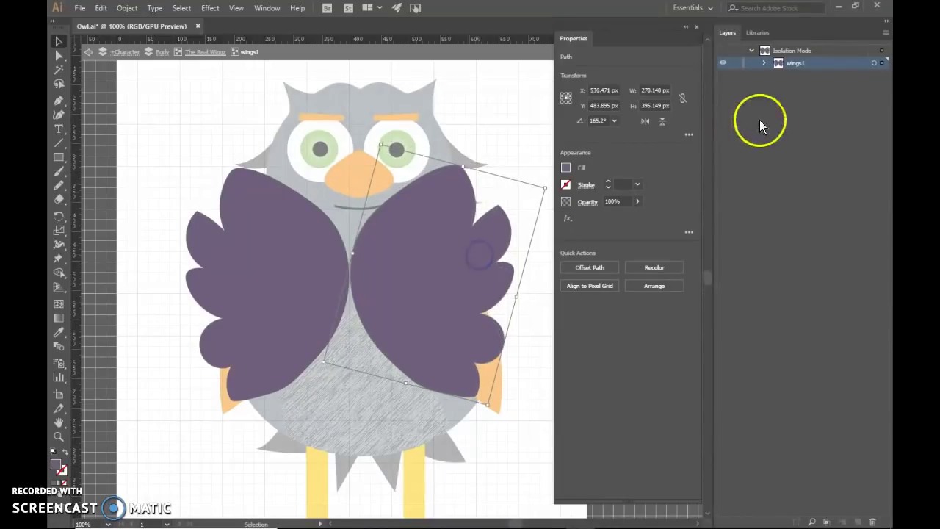
pyautogui.doubleClick(494, 116)
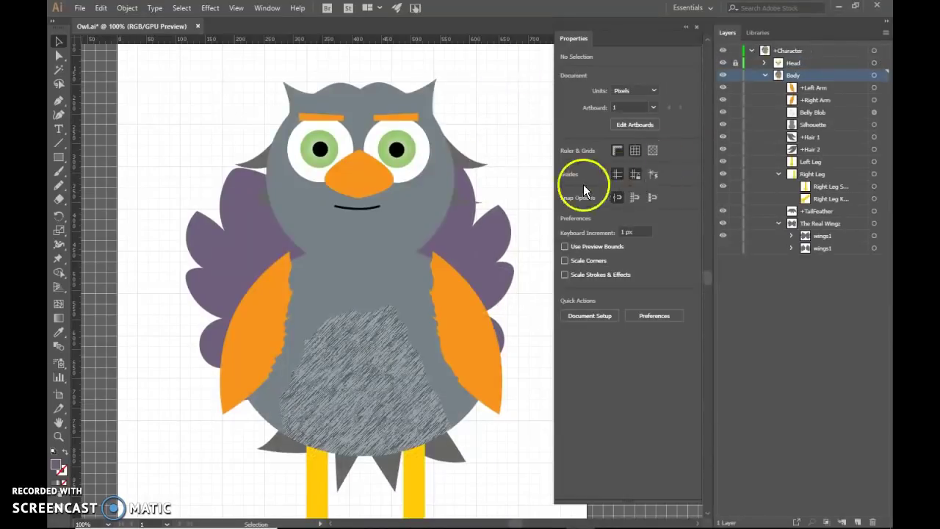
# Step: Leave only one wing pose visible and save Owl.ai
pyautogui.click(724, 235)
pyautogui.click(724, 236)
pyautogui.click(723, 248)
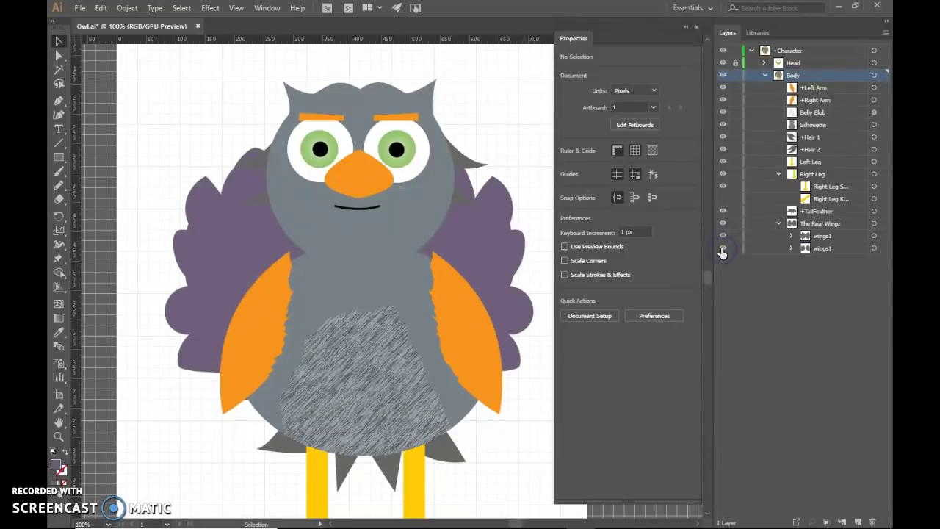
pyautogui.click(723, 249)
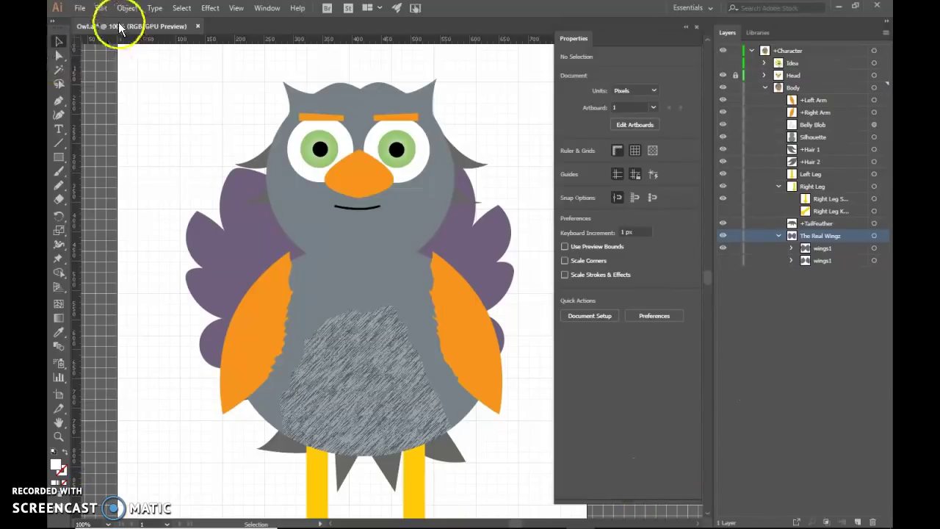
pyautogui.click(77, 8)
pyautogui.click(113, 103)
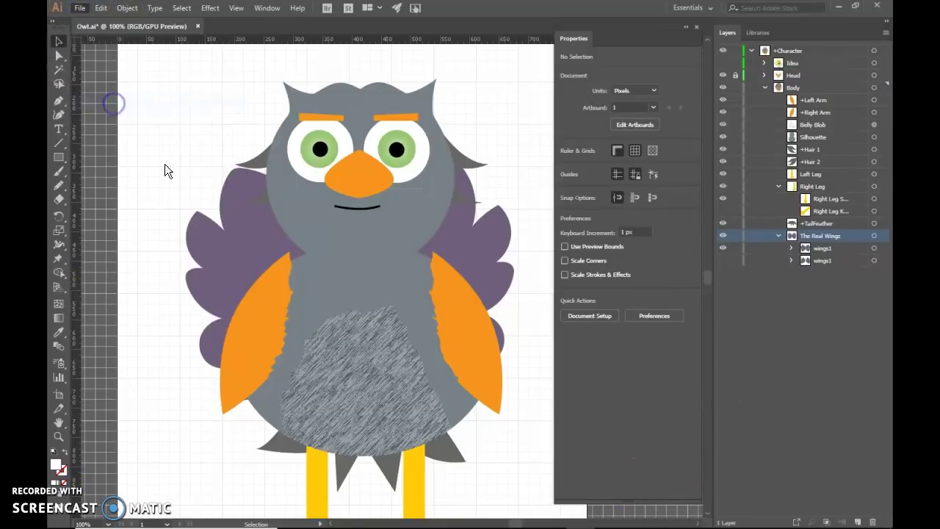
# Step: Back in Character Animator, set the owl's rest pose and drag its wing to test
pyautogui.click(551, 518)
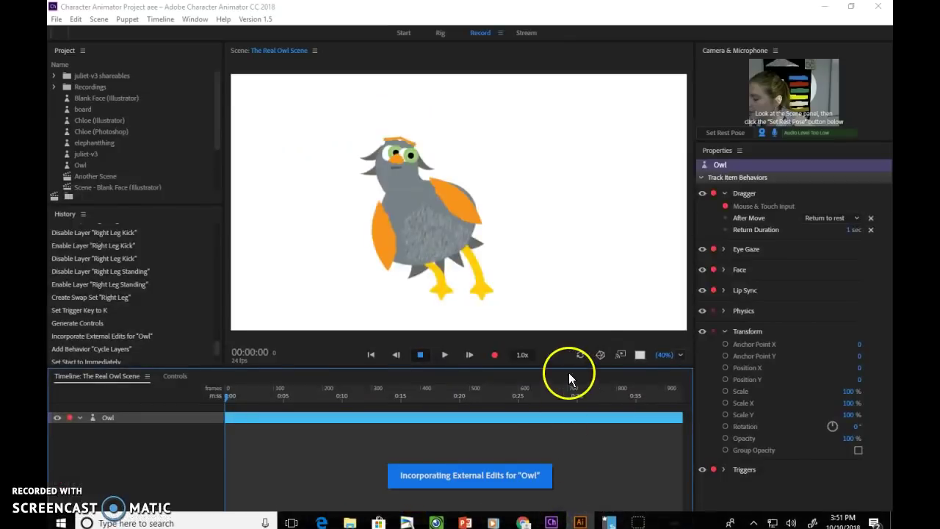
pyautogui.click(729, 134)
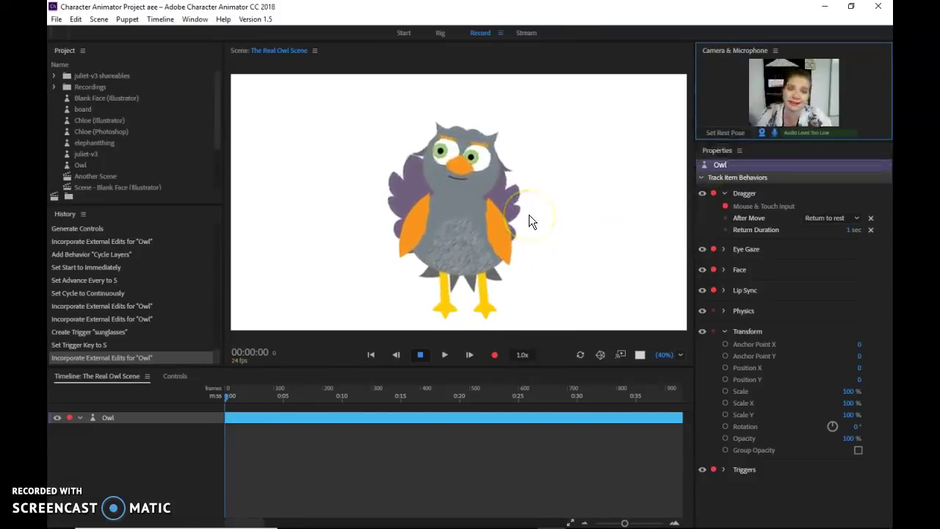
pyautogui.moveTo(529, 215)
pyautogui.mouseDown()
pyautogui.moveTo(489, 178)
pyautogui.moveTo(475, 186)
pyautogui.moveTo(491, 204)
pyautogui.moveTo(444, 47)
pyautogui.mouseUp()
# Step: In Rig mode, select The Real Wingz, check its wings1 and wings2, and show its behaviours list
pyautogui.click(439, 33)
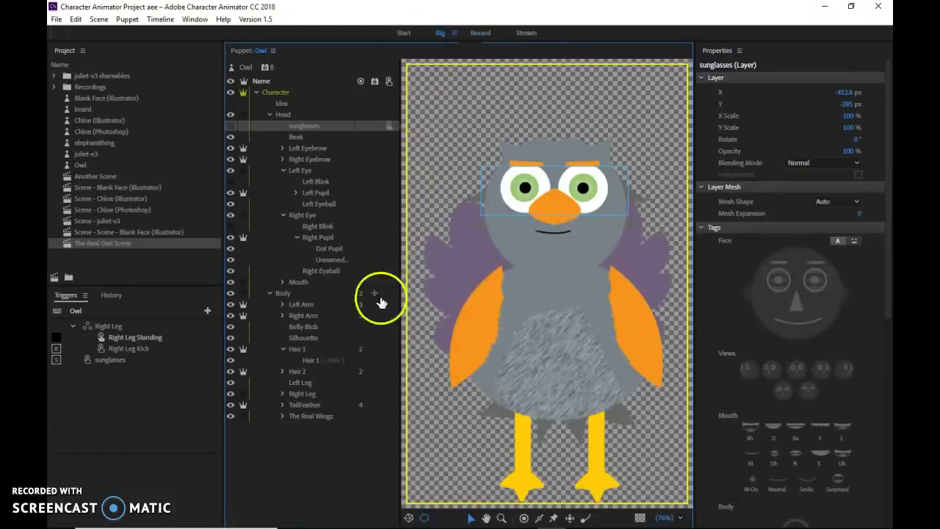
pyautogui.click(388, 415)
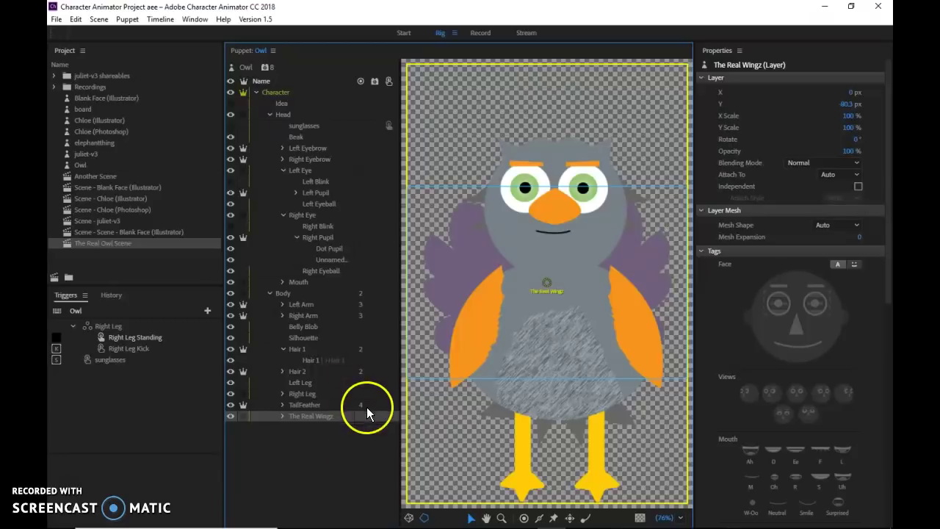
pyautogui.click(319, 430)
pyautogui.click(312, 417)
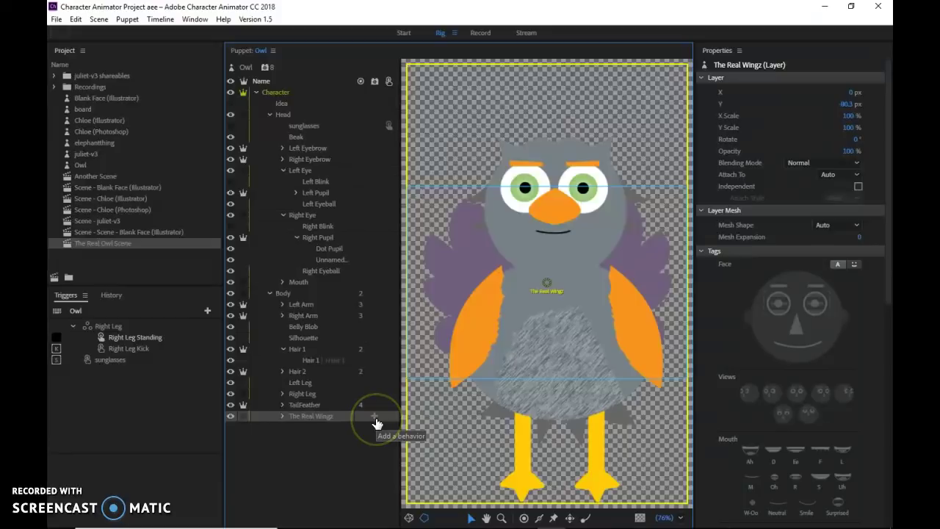
pyautogui.click(282, 417)
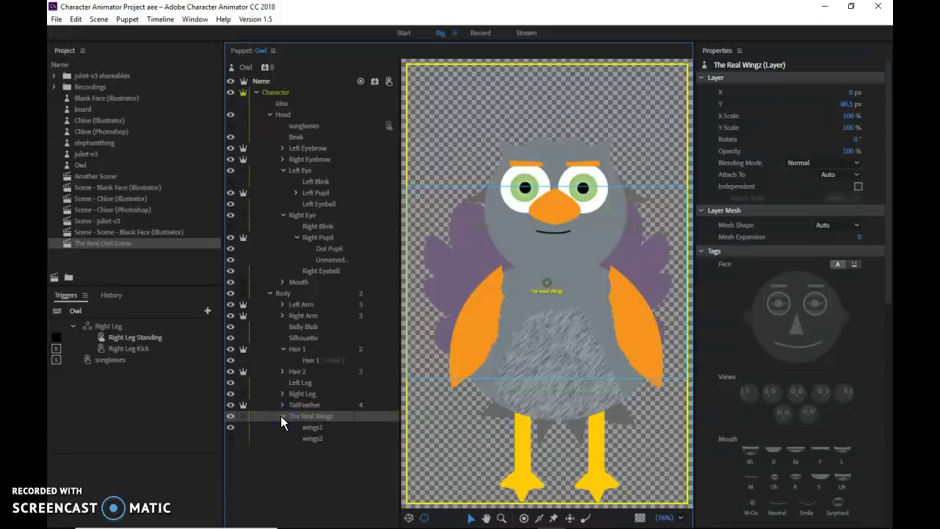
pyautogui.click(281, 416)
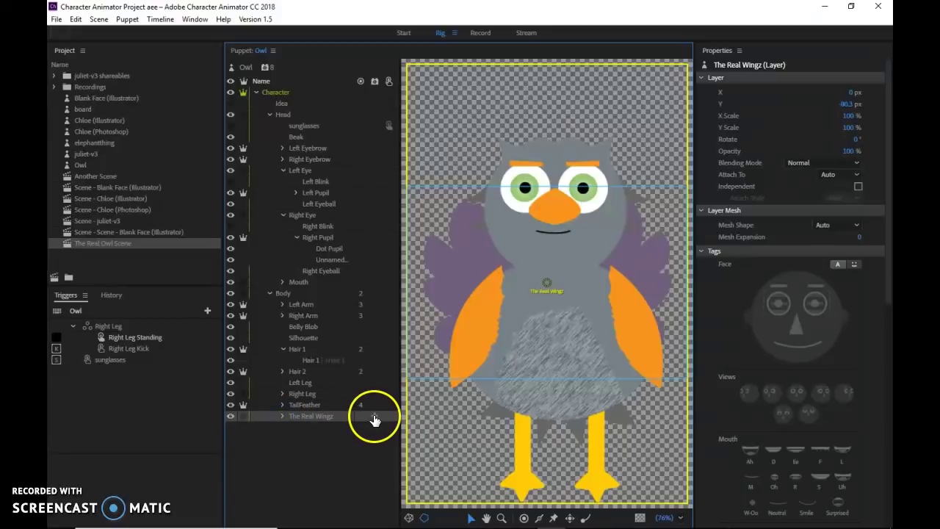
pyautogui.click(374, 417)
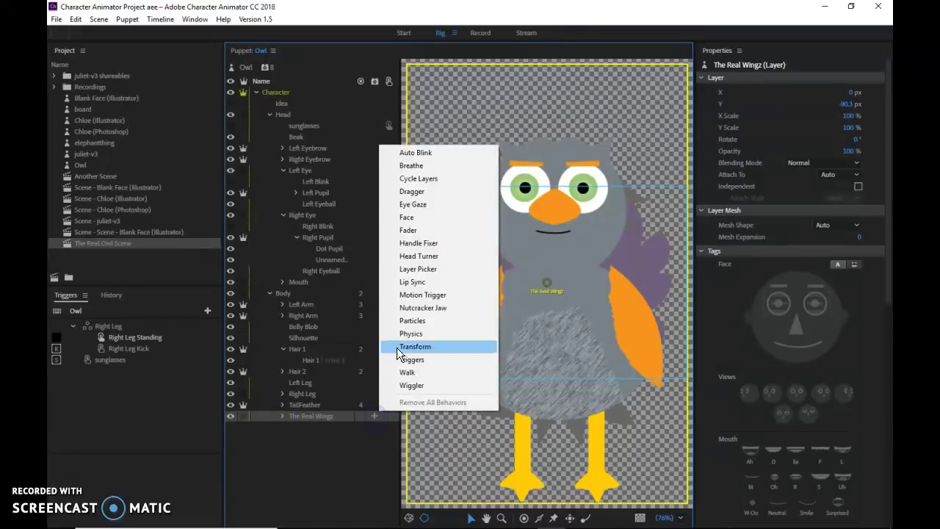
# Step: Add the Cycle Layers behaviour to The Real Wingz
pyautogui.click(433, 180)
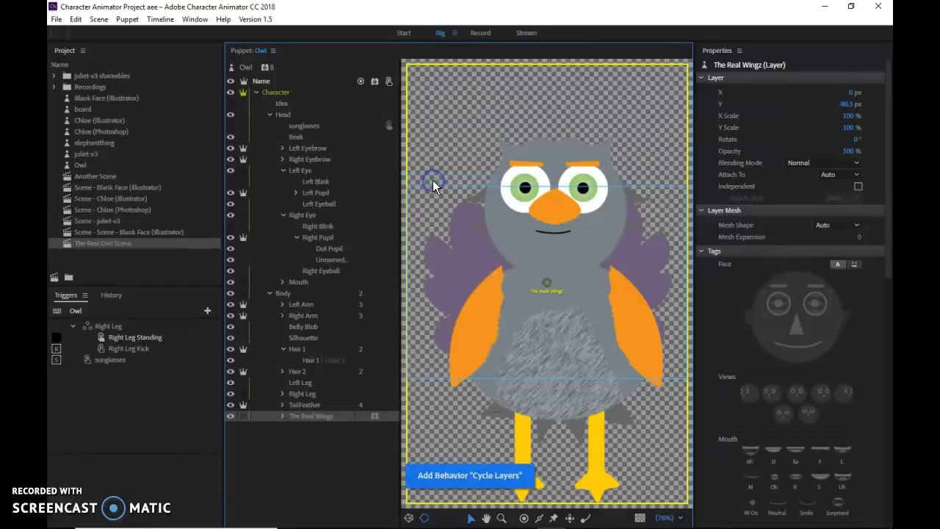
pyautogui.click(413, 240)
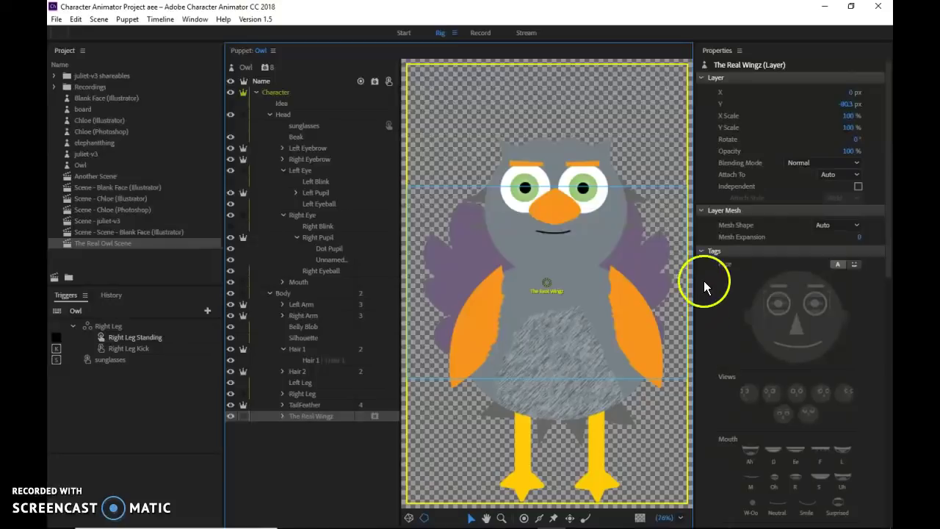
pyautogui.scroll(-10, 855, 441)
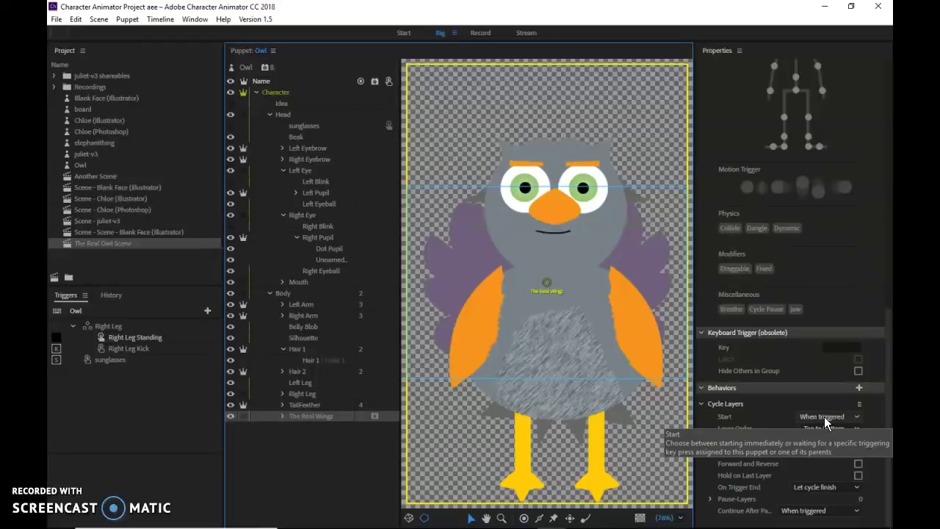
# Step: Set Cycle Layers Start to Immediately and Cycle to Continuously, then view the scene in Record
pyautogui.click(824, 416)
pyautogui.click(772, 475)
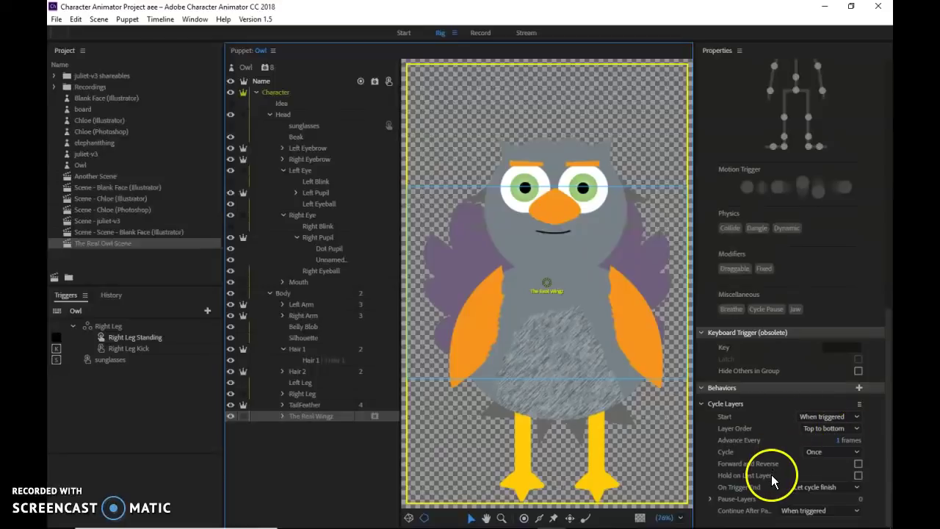
pyautogui.click(815, 416)
pyautogui.click(816, 442)
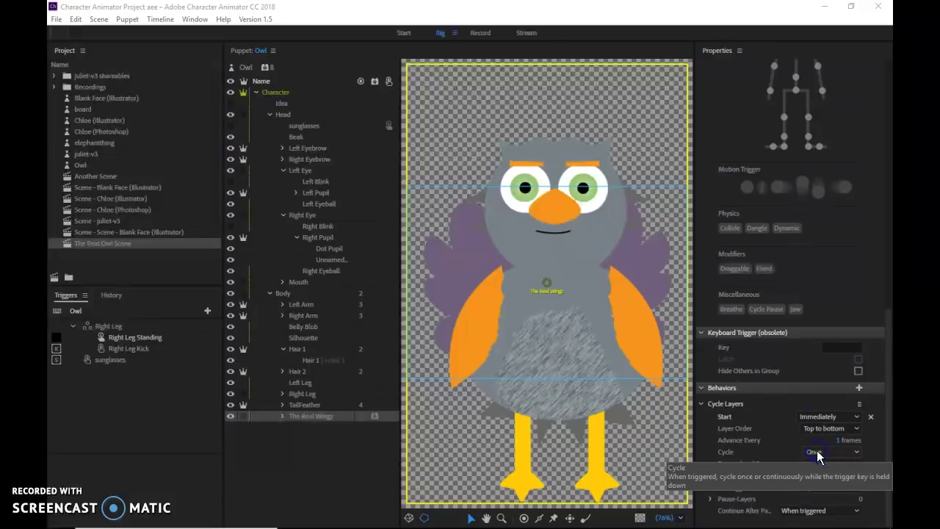
pyautogui.click(817, 452)
pyautogui.click(828, 476)
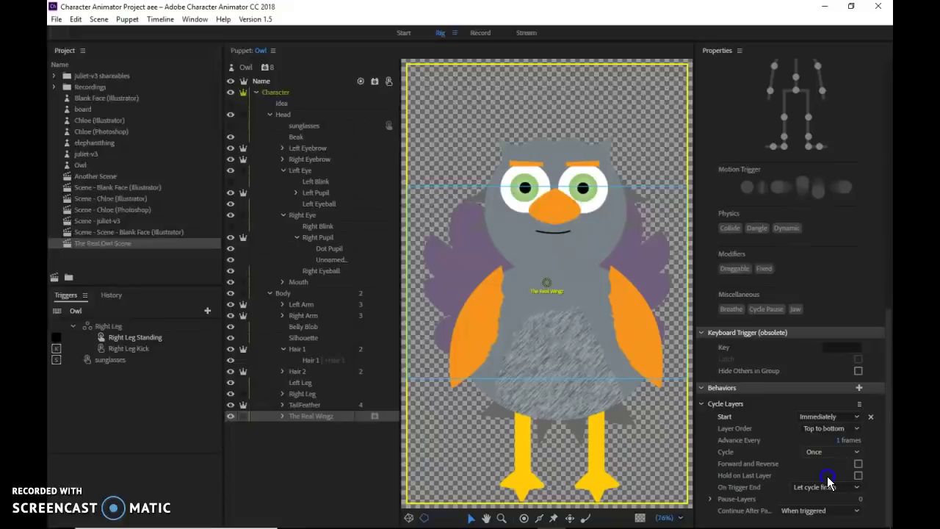
pyautogui.click(842, 442)
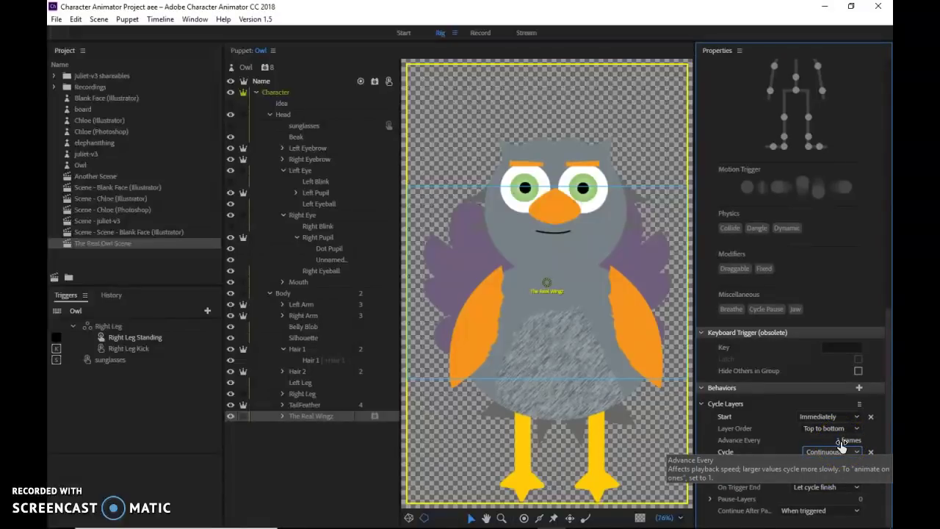
pyautogui.click(480, 32)
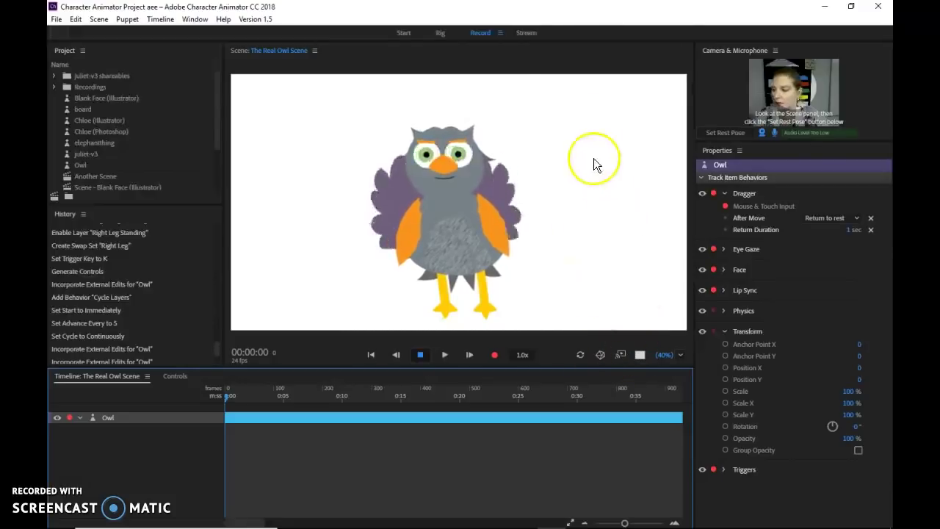
# Step: Set the wings' Advance Every to 10 frames and preview the slower cycle in Record
pyautogui.click(441, 33)
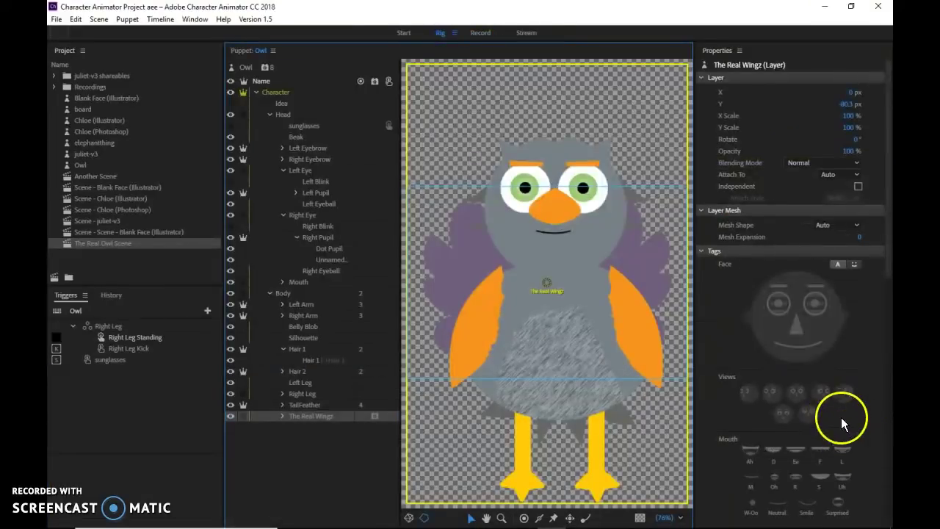
pyautogui.scroll(-5, 808, 446)
pyautogui.click(837, 439)
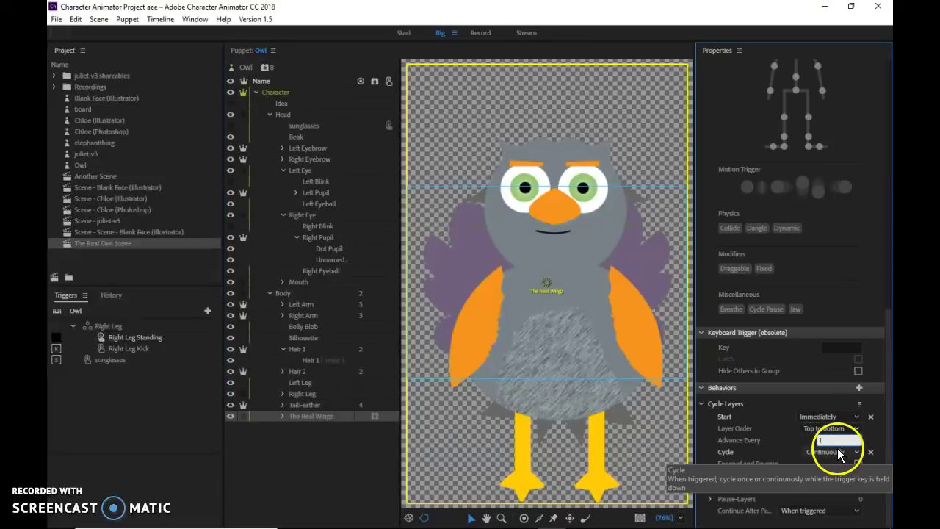
pyautogui.write('10')
pyautogui.press('Return')
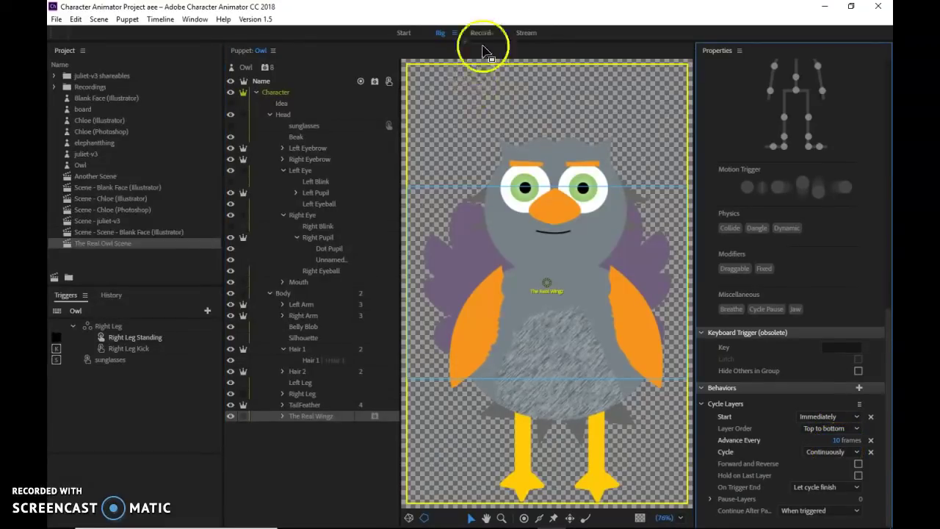
pyautogui.click(479, 34)
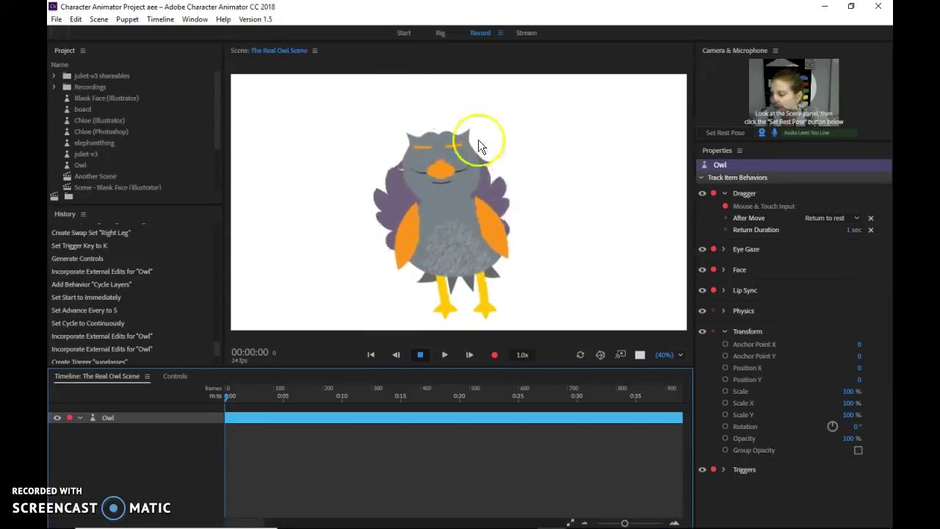
# Step: Back in Rig, select the Idea layer and bring Illustrator with Owl.ai forward
pyautogui.click(439, 32)
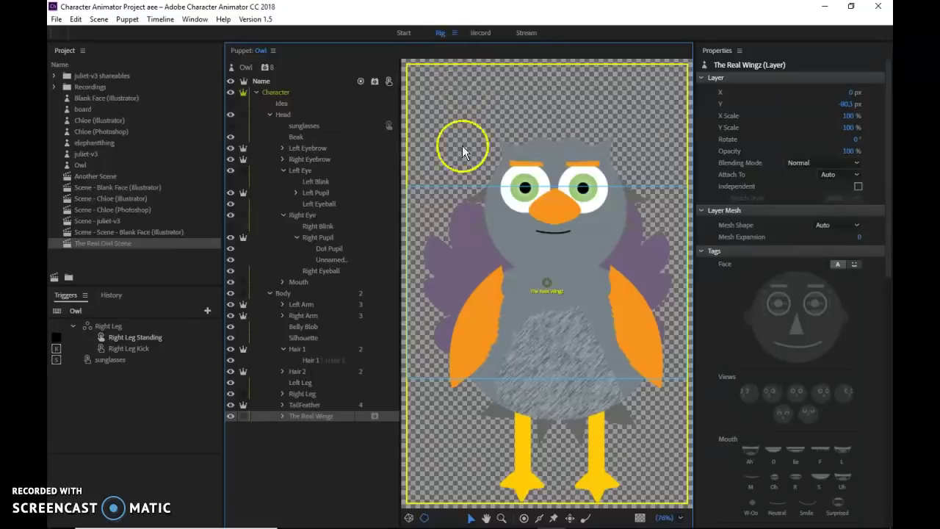
pyautogui.click(326, 445)
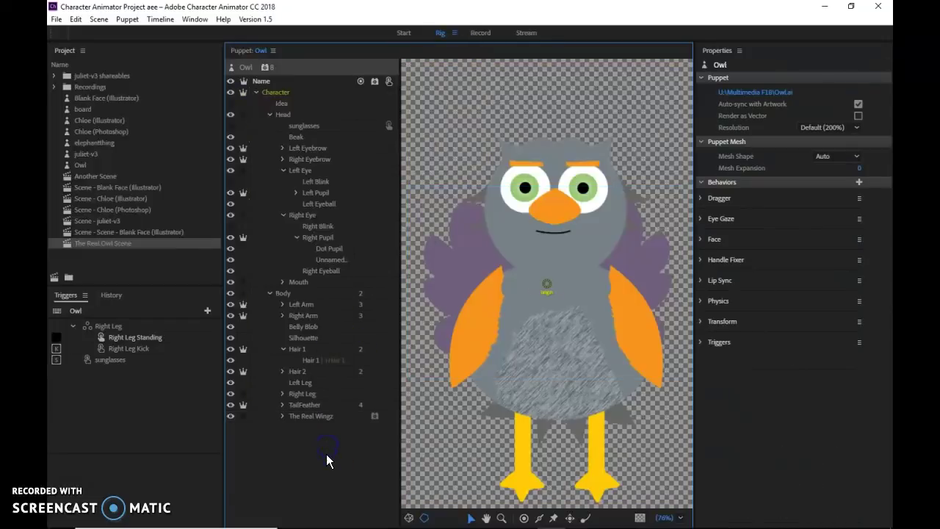
pyautogui.click(288, 101)
pyautogui.moveTo(468, 525)
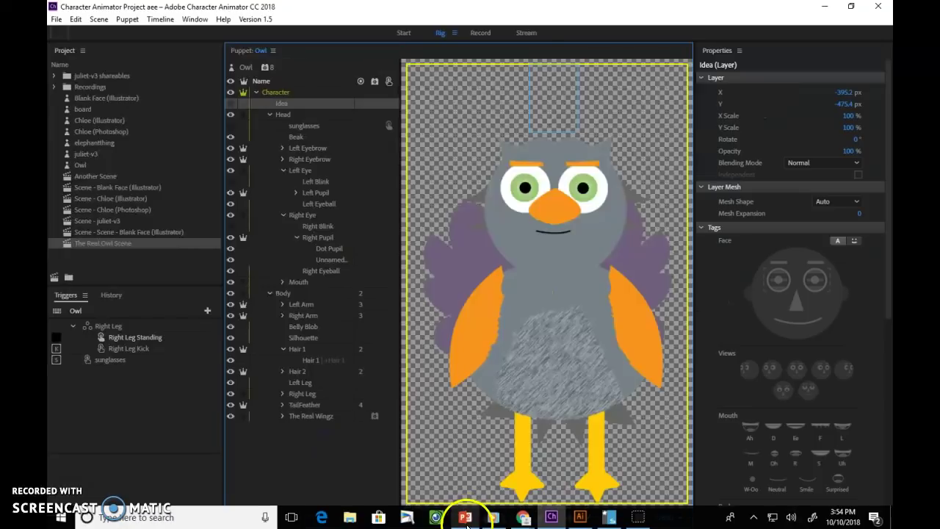
pyautogui.click(580, 517)
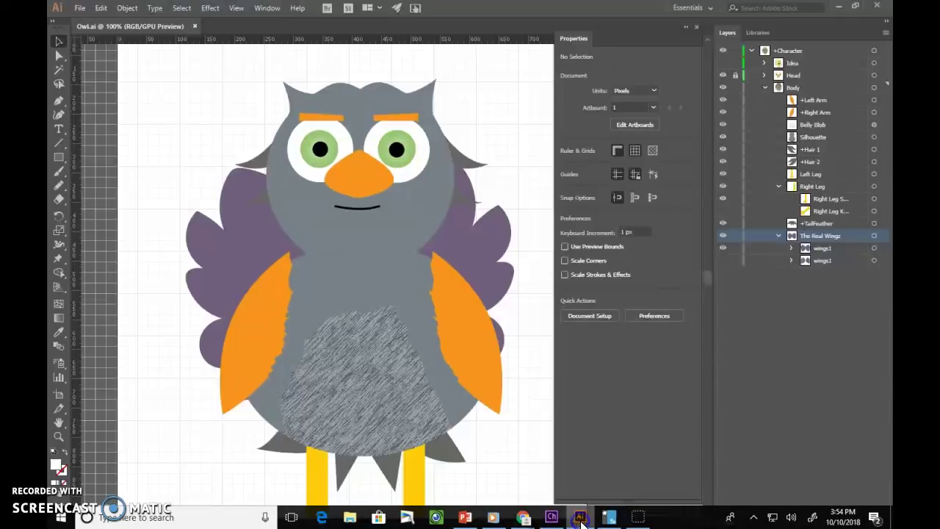
# Step: Show the Idea layer and move the lightbulb group up and right of the owl's head
pyautogui.click(784, 64)
pyautogui.click(723, 63)
pyautogui.scroll(5, 414, 283)
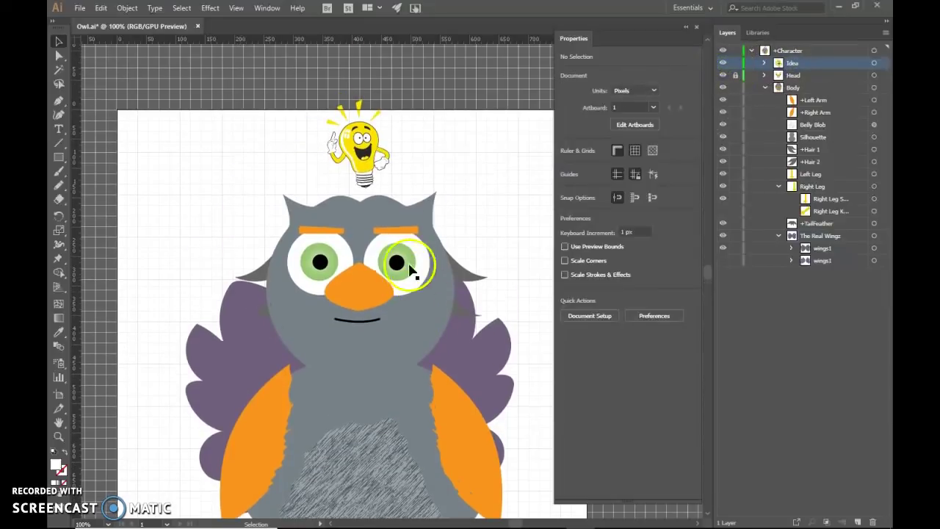
pyautogui.click(370, 141)
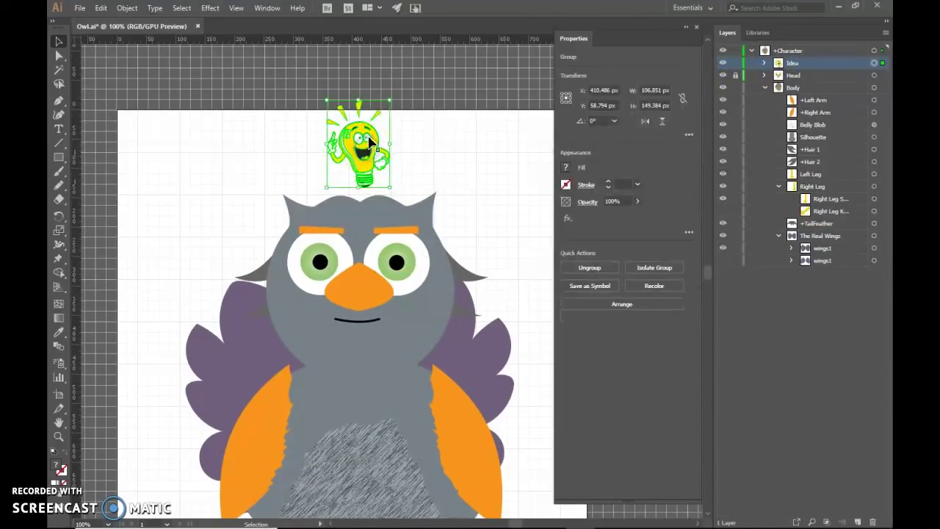
pyautogui.moveTo(361, 136); pyautogui.dragTo(499, 174)
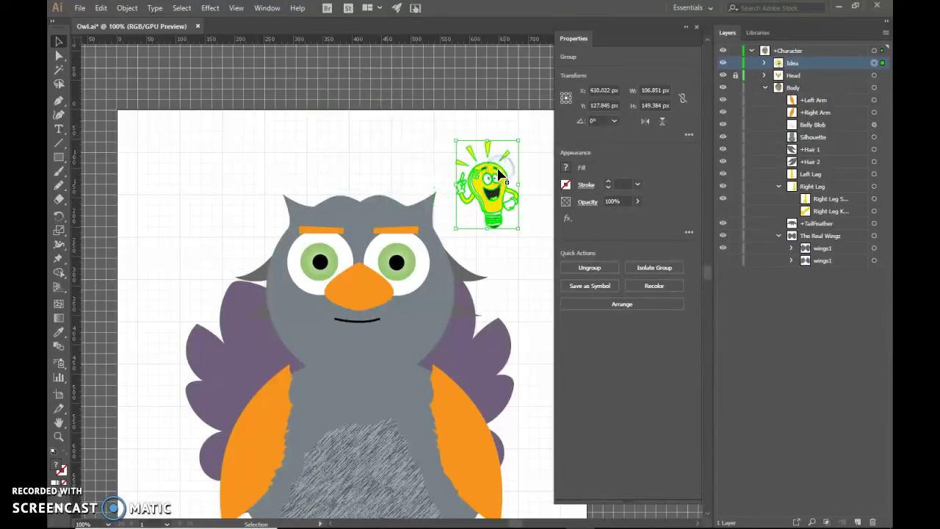
# Step: Zoom in to about 300% on the lightbulb, then deselect it
pyautogui.click(58, 433)
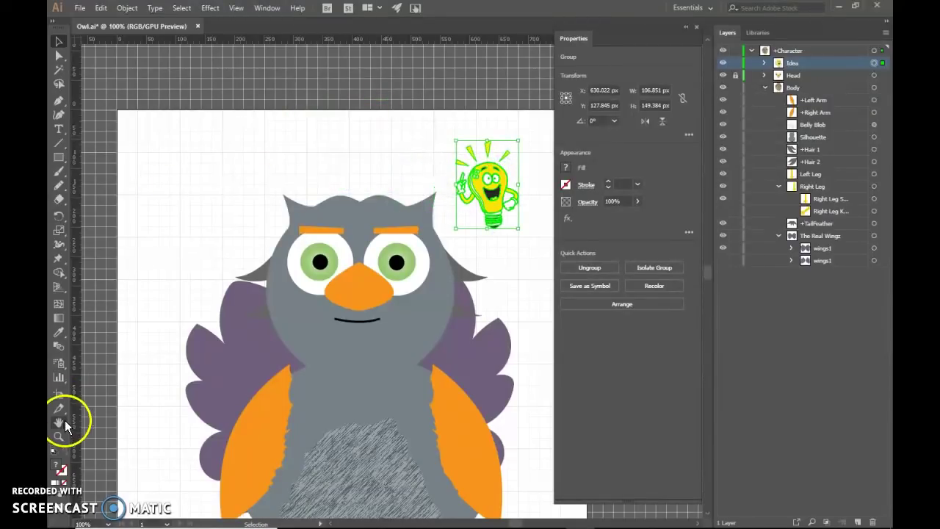
pyautogui.click(519, 181)
pyautogui.click(441, 180)
pyautogui.click(290, 172)
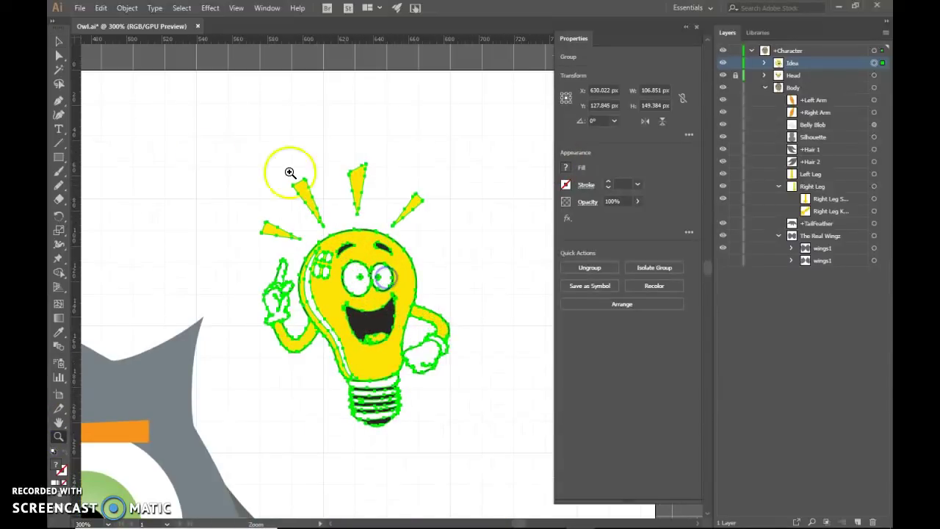
pyautogui.click(59, 41)
pyautogui.click(399, 152)
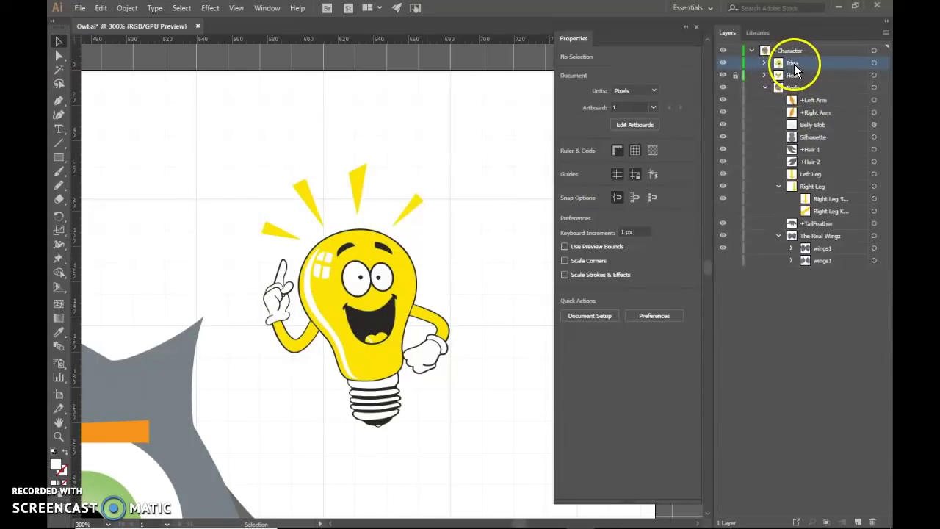
# Step: Lock the Body layer, duplicate the Idea layer, and hide the copy
pyautogui.click(736, 87)
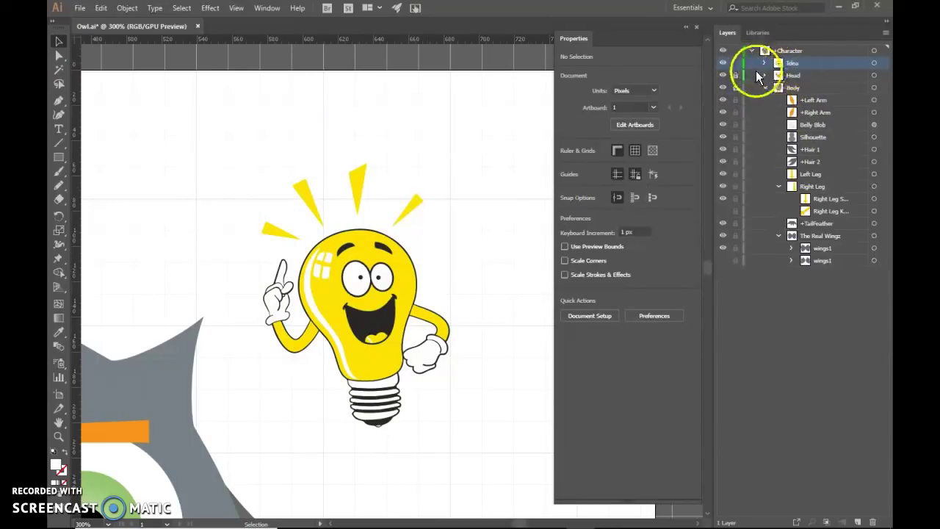
pyautogui.click(764, 88)
pyautogui.moveTo(796, 64); pyautogui.dragTo(820, 352)
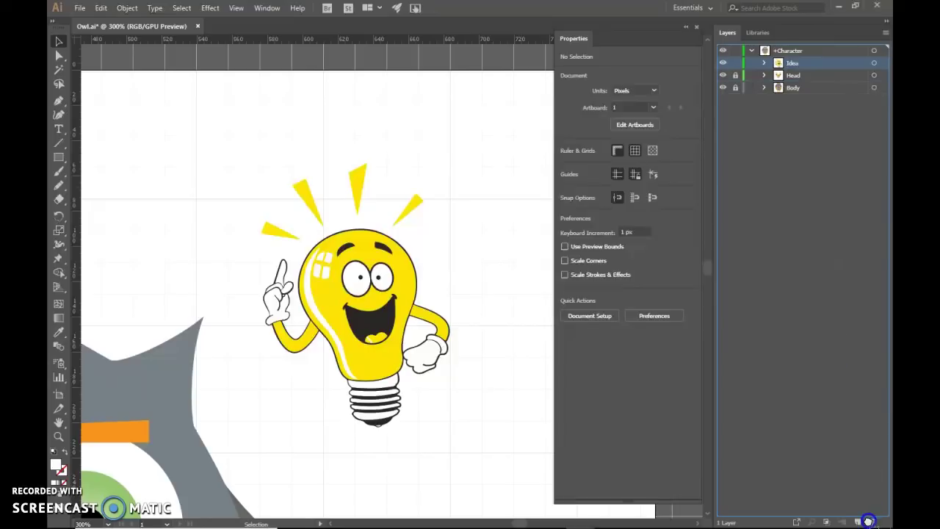
pyautogui.moveTo(869, 521); pyautogui.dragTo(868, 521)
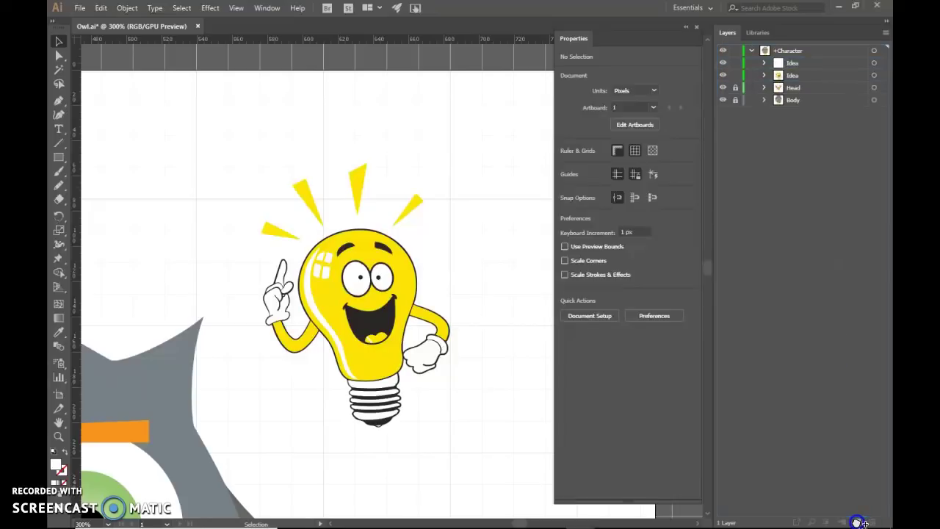
pyautogui.click(793, 75)
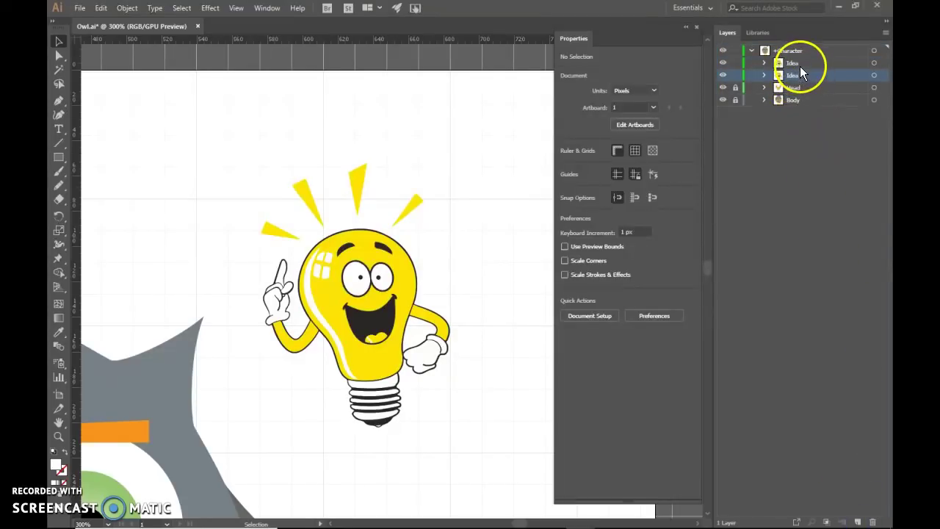
pyautogui.click(723, 75)
# Step: Isolate the lightbulb group in the first Idea layer and shorten its top yellow ray
pyautogui.click(790, 63)
pyautogui.click(763, 62)
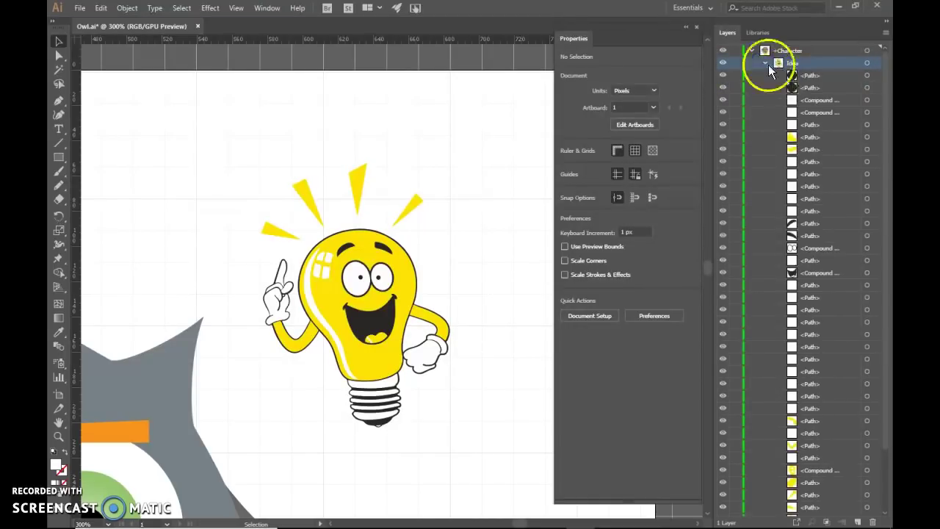
pyautogui.click(764, 63)
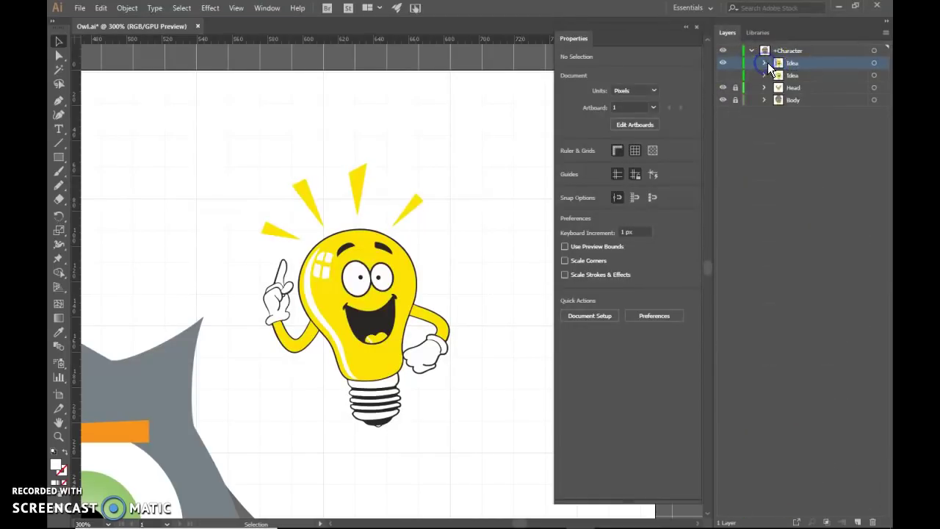
pyautogui.click(359, 188)
pyautogui.doubleClick(359, 188)
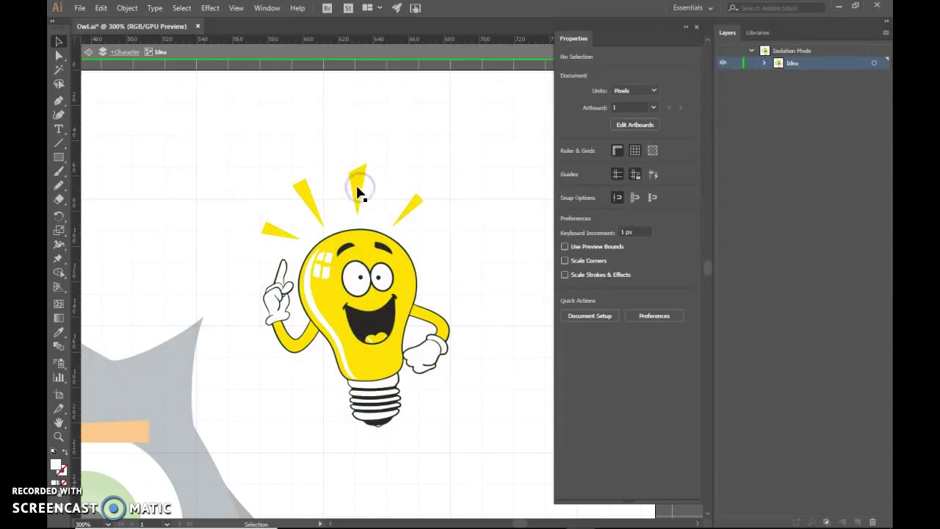
pyautogui.click(358, 187)
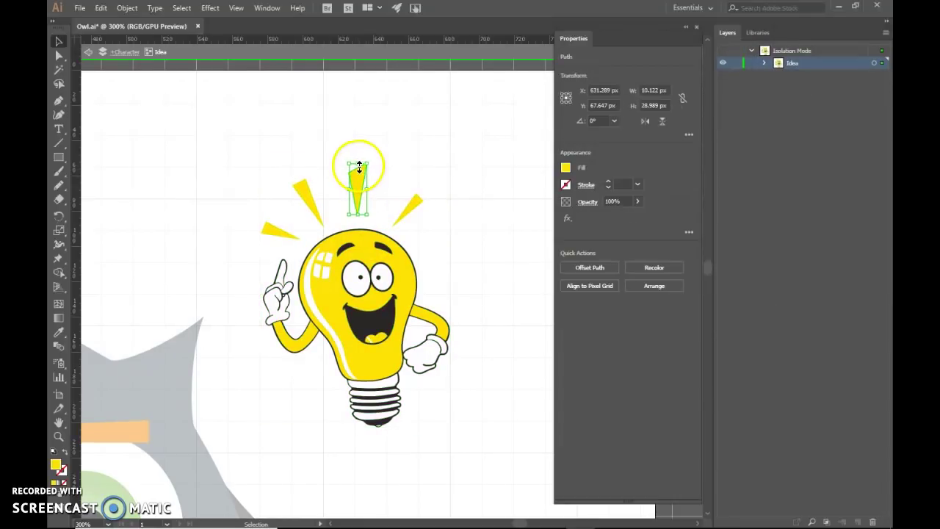
pyautogui.click(357, 167)
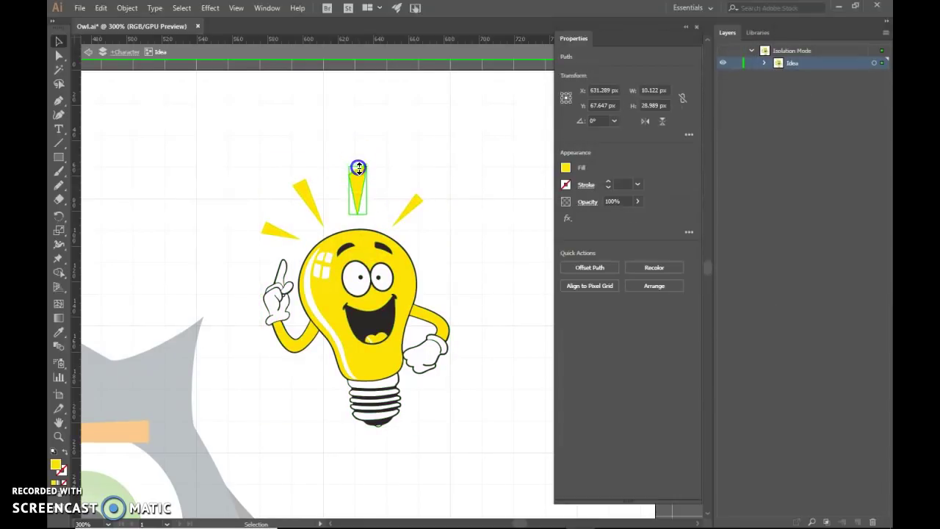
# Step: Shrink the right ray, shorten and rotate the top-left ray, then exit Isolation Mode
pyautogui.doubleClick(413, 211)
pyautogui.moveTo(396, 226); pyautogui.dragTo(403, 222)
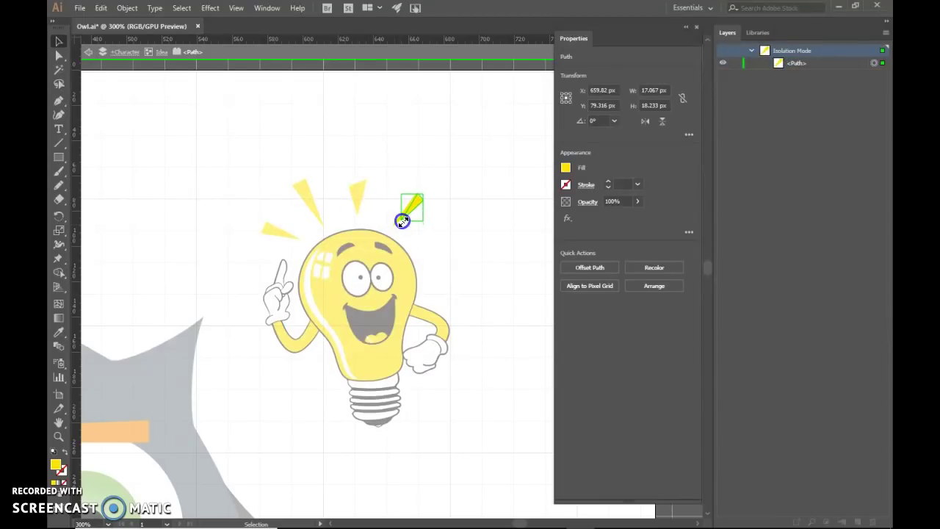
pyautogui.doubleClick(311, 203)
pyautogui.doubleClick(301, 197)
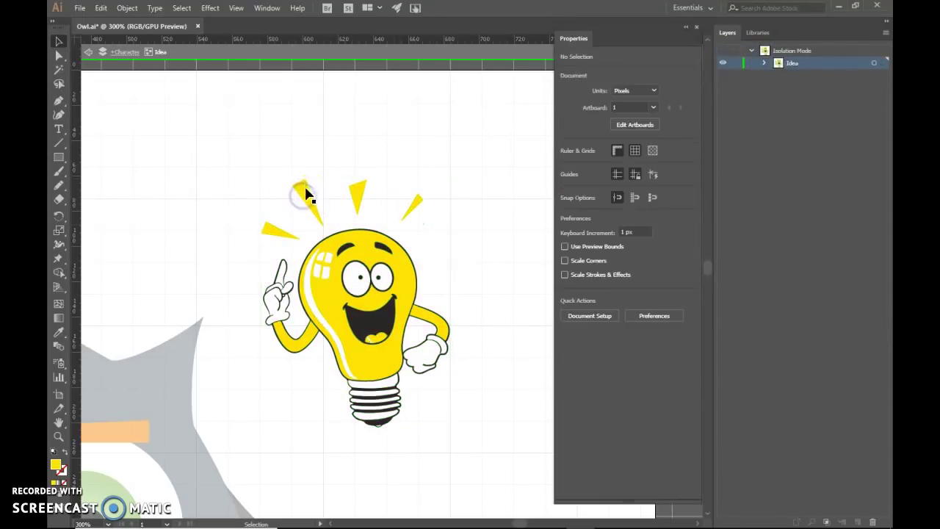
pyautogui.click(307, 195)
pyautogui.moveTo(308, 179); pyautogui.dragTo(307, 191)
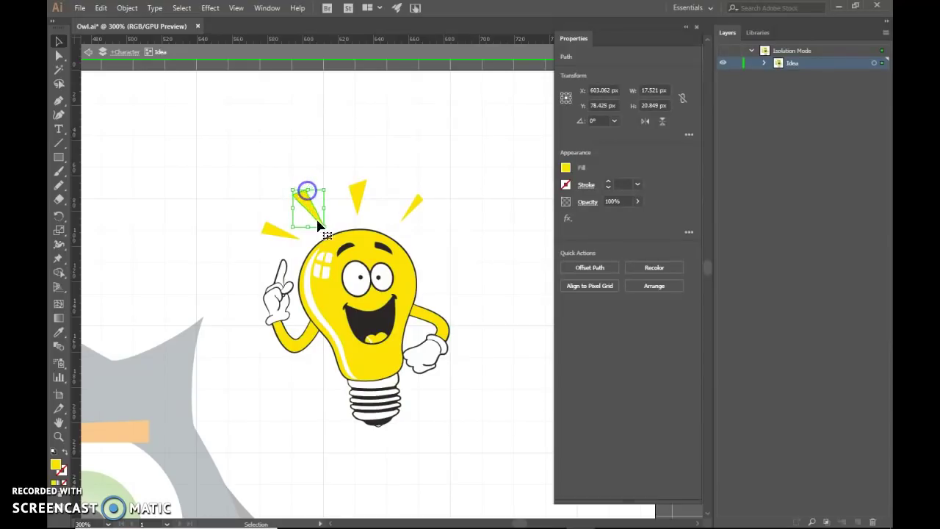
pyautogui.moveTo(331, 224); pyautogui.dragTo(290, 233)
pyautogui.doubleClick(273, 233)
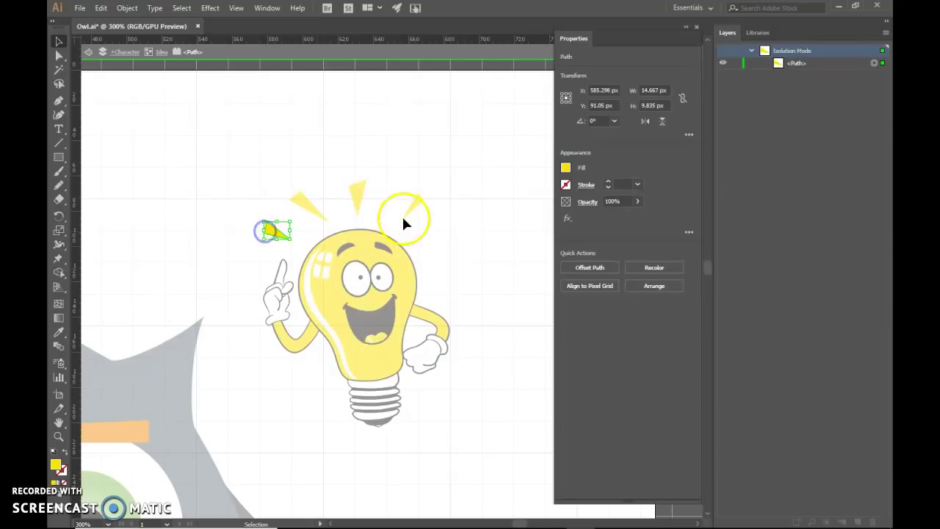
pyautogui.doubleClick(465, 230)
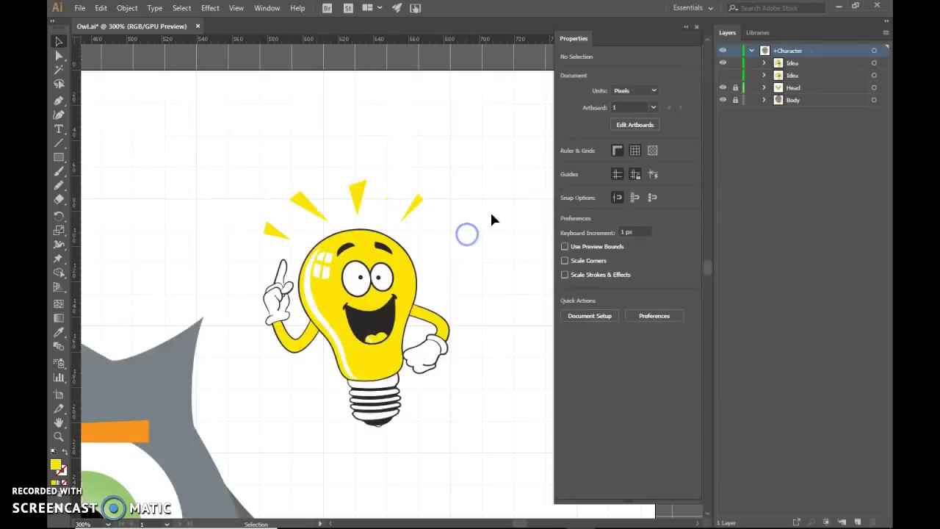
# Step: Toggle visibility of both Idea layers to compare the two ray versions
pyautogui.click(724, 75)
pyautogui.click(725, 63)
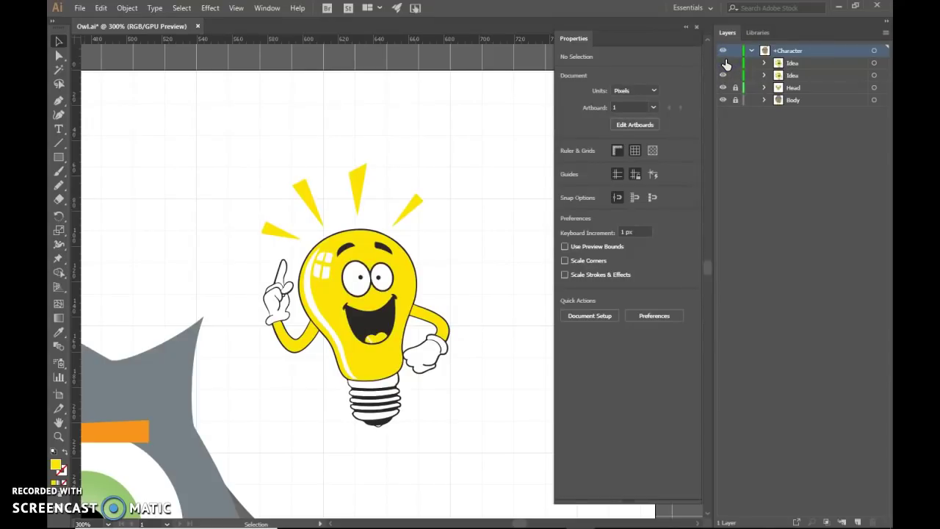
pyautogui.click(724, 64)
pyautogui.click(724, 75)
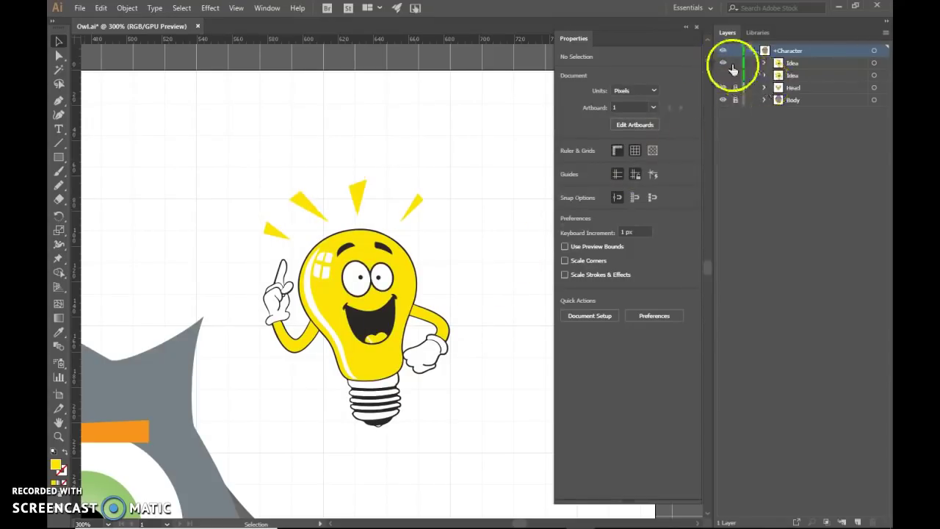
pyautogui.click(725, 75)
pyautogui.click(722, 76)
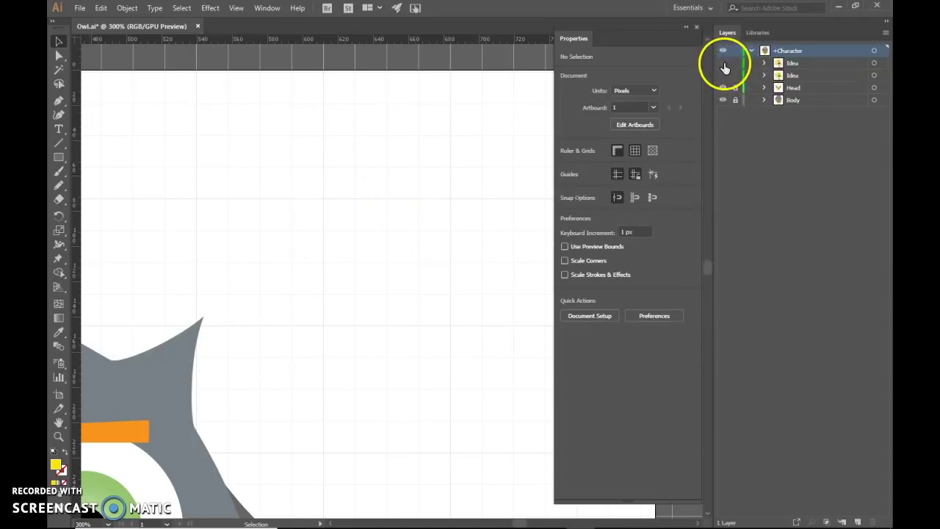
# Step: Rename the second Idea layer to 'Idea 1'
pyautogui.click(799, 66)
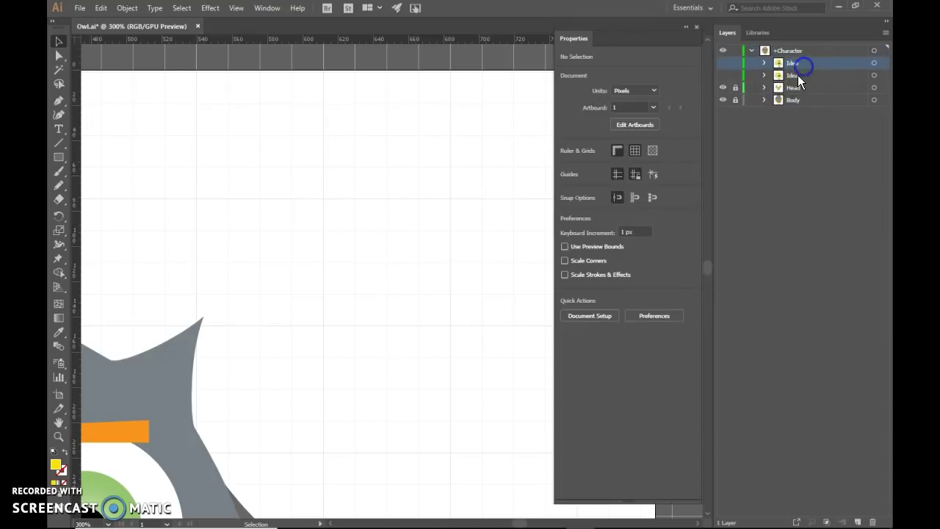
pyautogui.doubleClick(799, 75)
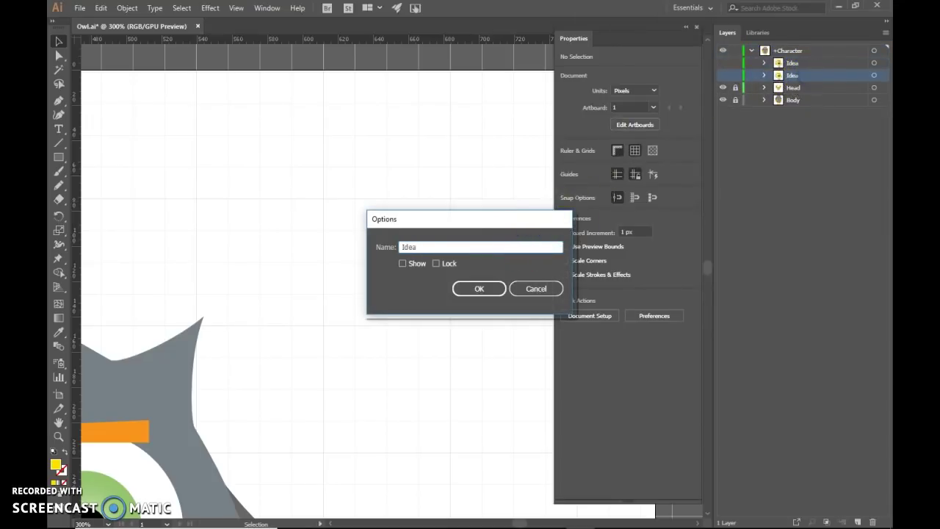
pyautogui.write('1')
pyautogui.press('Return')
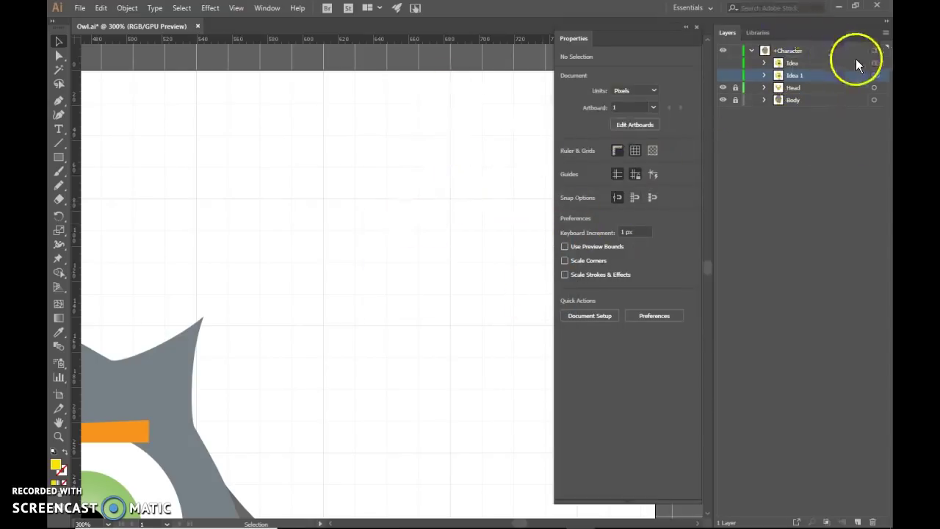
# Step: Group the Idea and Idea 1 artwork together and name the group 'ideas'
pyautogui.click(725, 73)
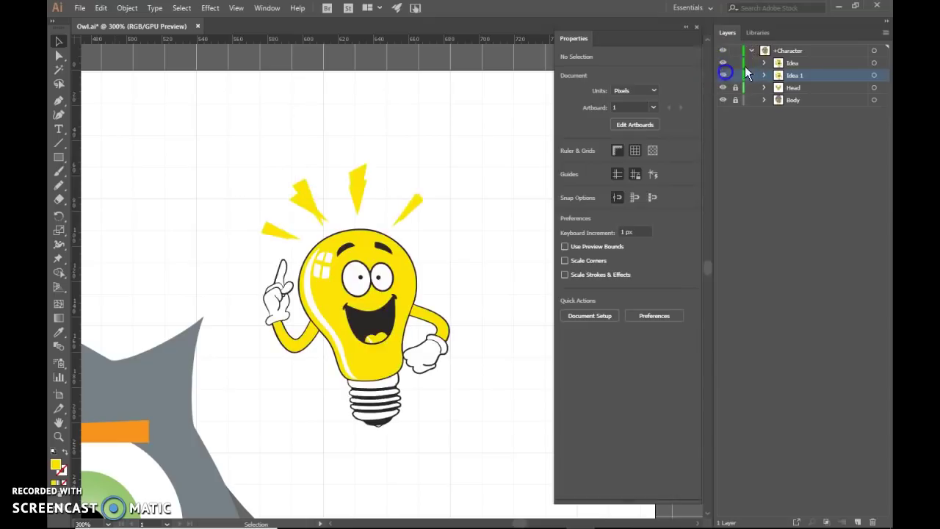
pyautogui.click(874, 64)
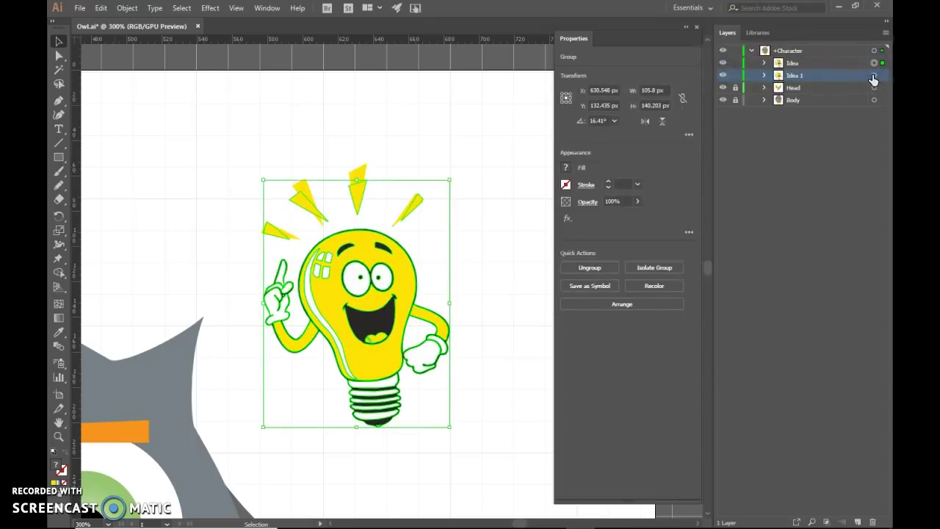
pyautogui.keyDown('shift'); pyautogui.click(874, 76); pyautogui.keyUp('shift')
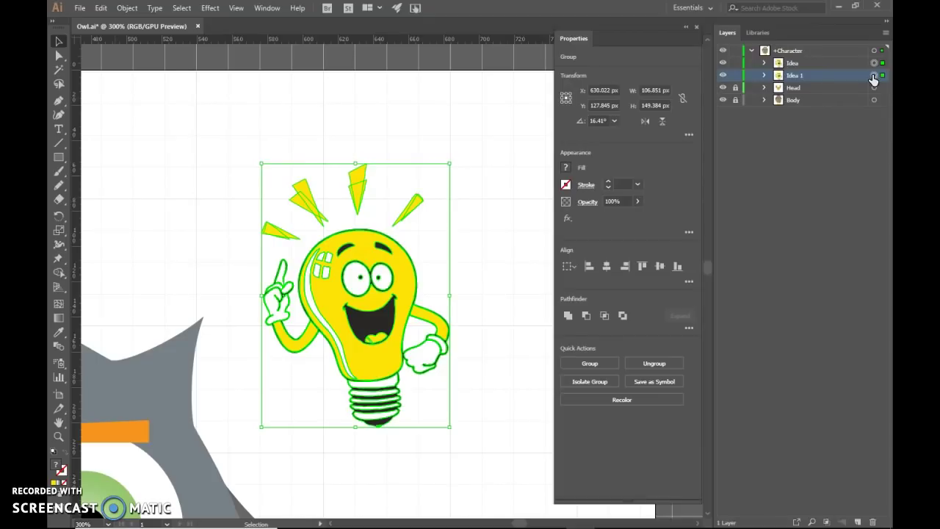
pyautogui.hotkey('ctrl', 'g')
pyautogui.doubleClick(800, 62)
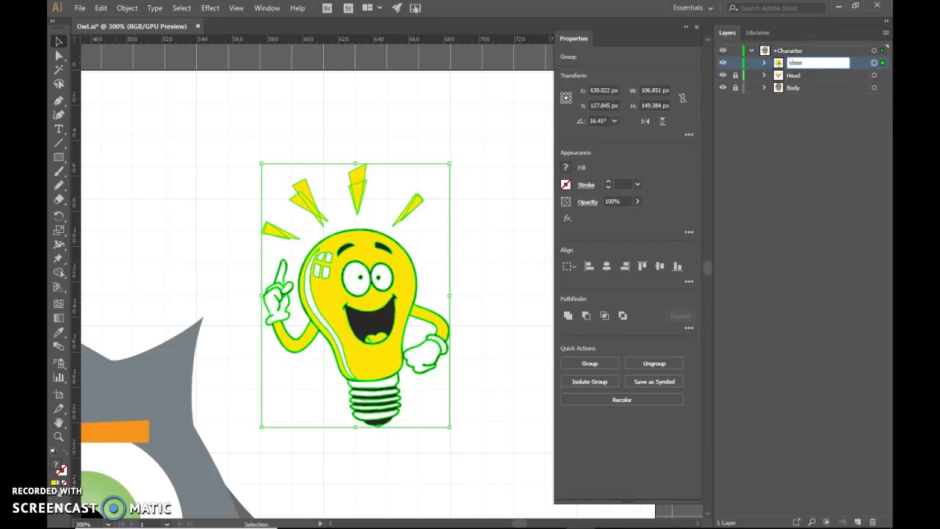
pyautogui.write('ideas')
pyautogui.press('Return')
# Step: Unlock Body, move the ideas group inside it, and hide ideas
pyautogui.click(763, 88)
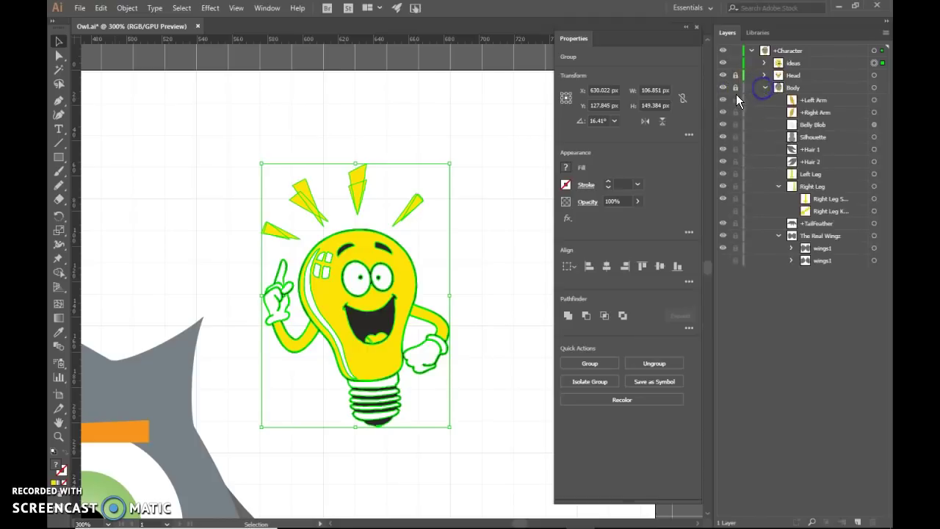
pyautogui.click(736, 88)
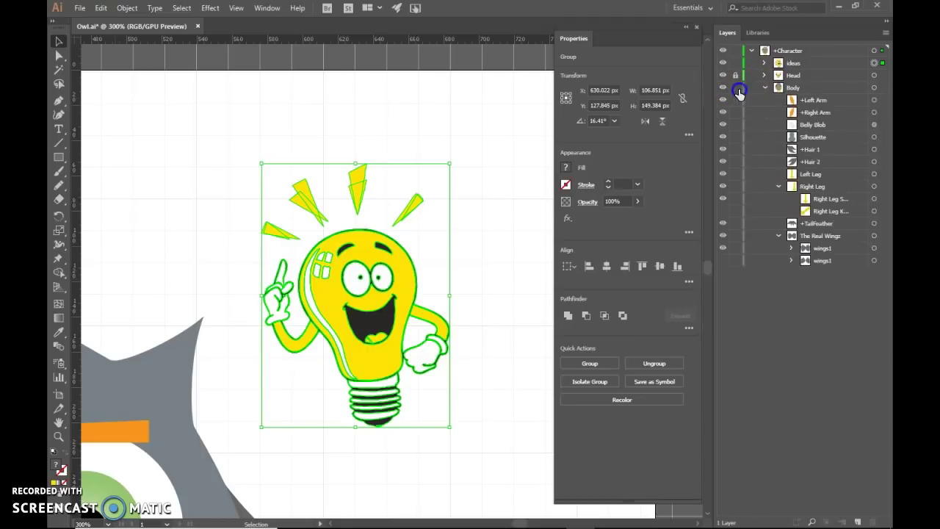
pyautogui.click(792, 63)
pyautogui.moveTo(799, 67); pyautogui.dragTo(794, 234)
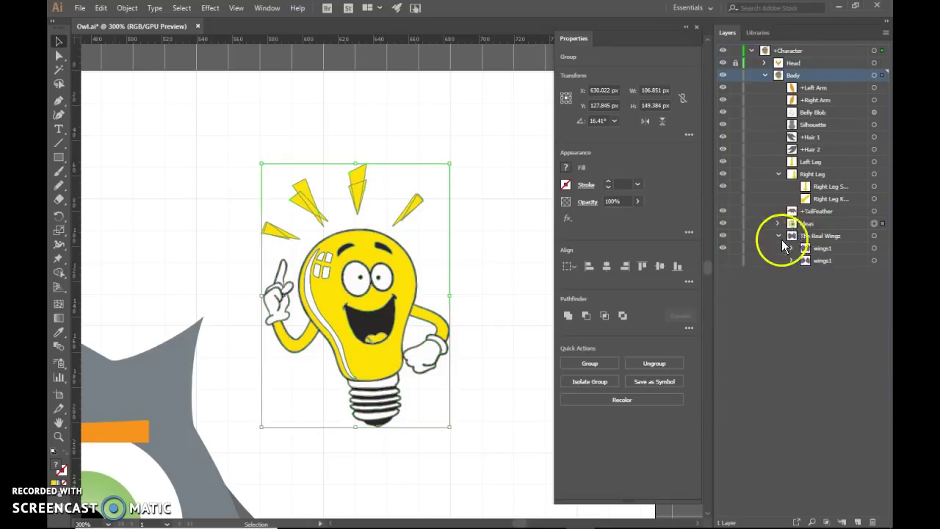
pyautogui.click(779, 235)
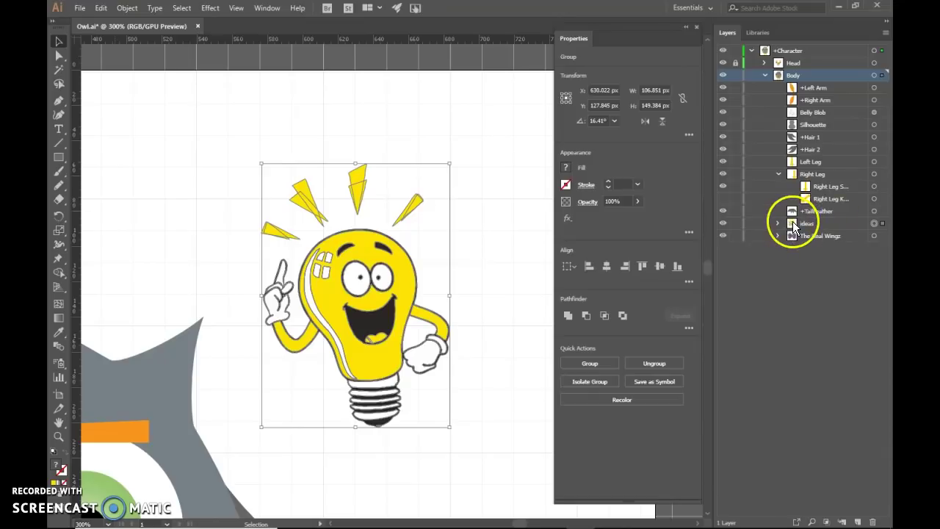
pyautogui.click(723, 223)
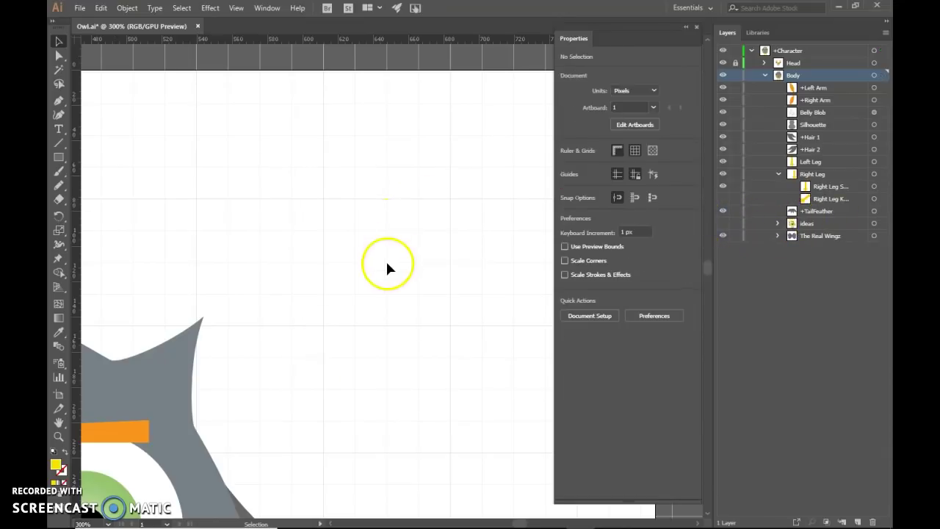
# Step: Save the Owl file and return to Character Animator
pyautogui.click(78, 8)
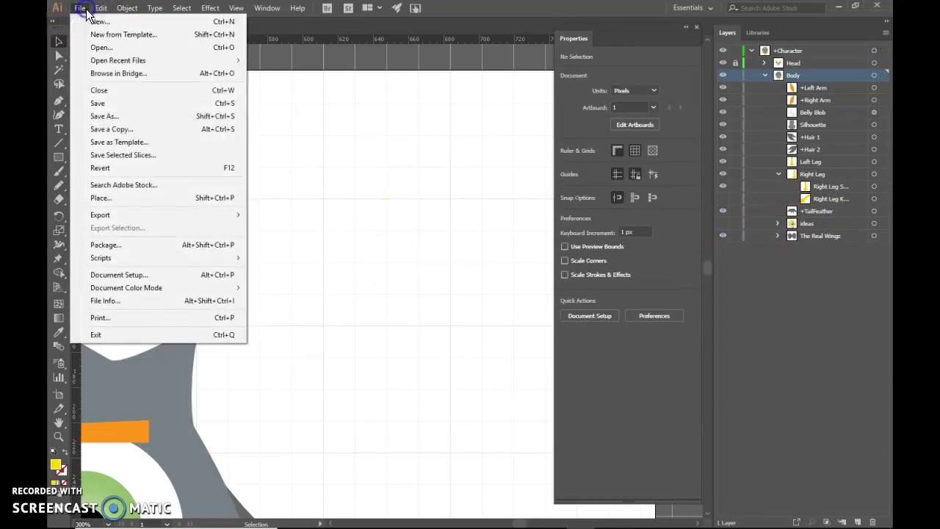
pyautogui.click(109, 112)
pyautogui.click(552, 517)
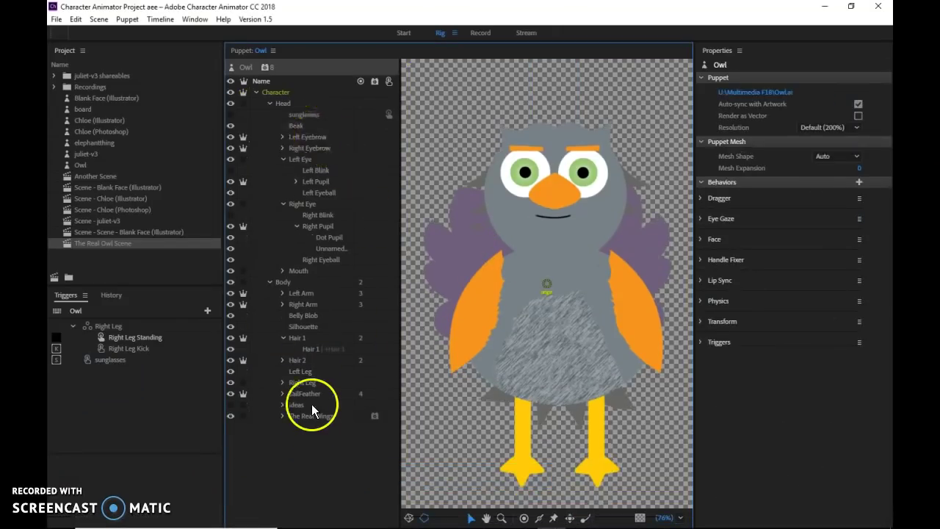
# Step: Select the ideas layer in the Owl puppet and add the Cycle Layers behavior
pyautogui.click(303, 407)
pyautogui.click(232, 406)
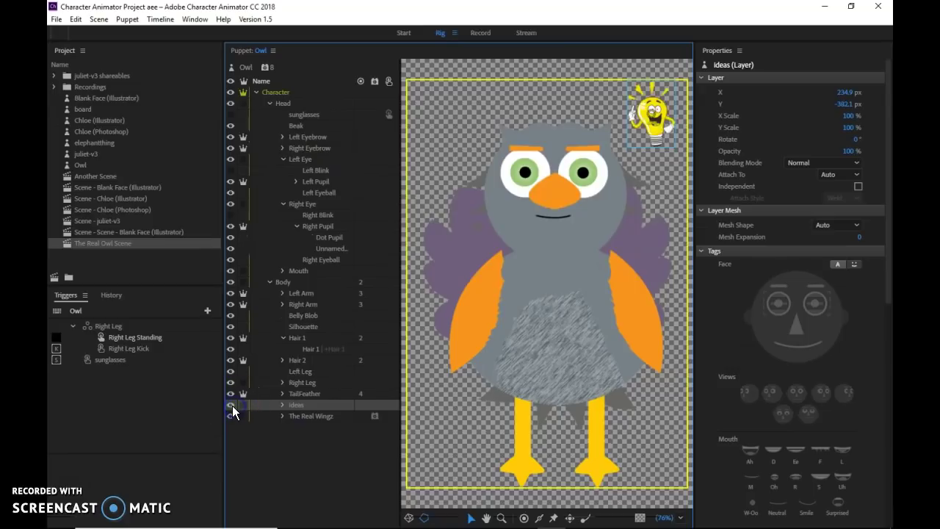
pyautogui.click(232, 406)
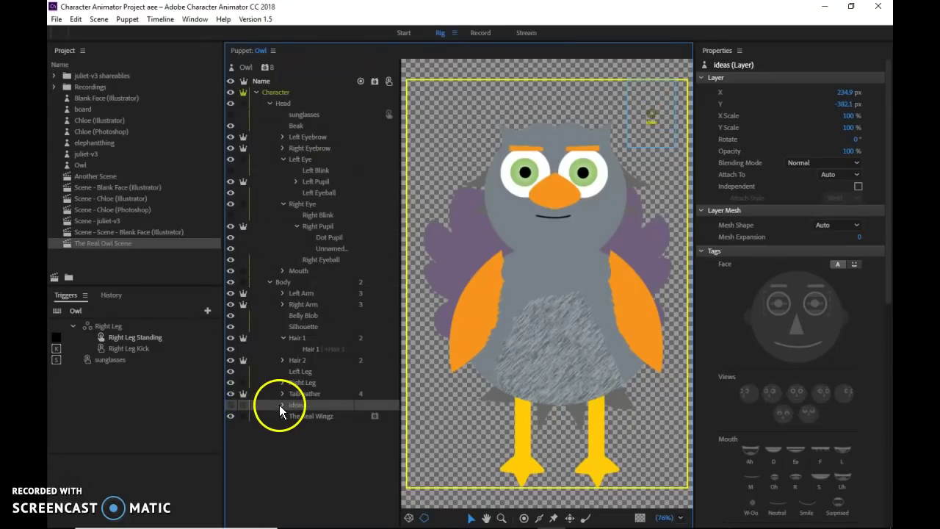
pyautogui.click(376, 405)
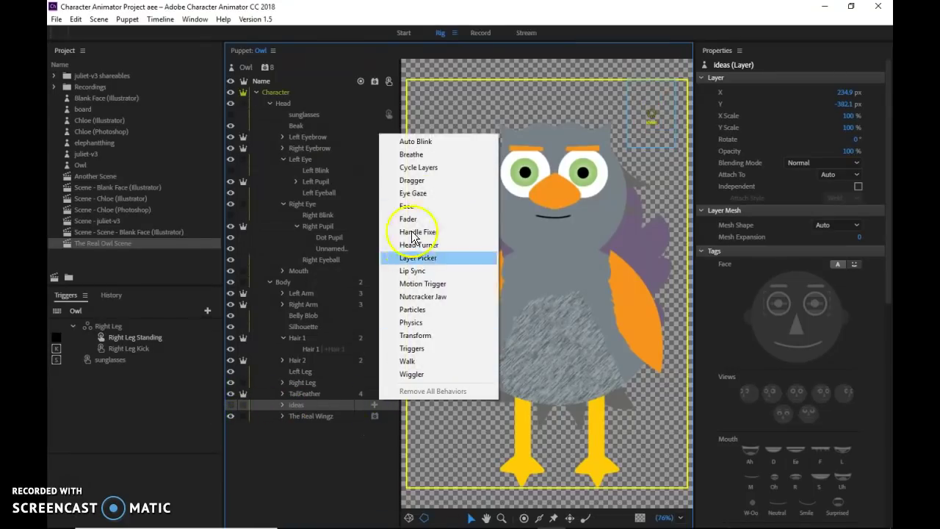
pyautogui.click(438, 168)
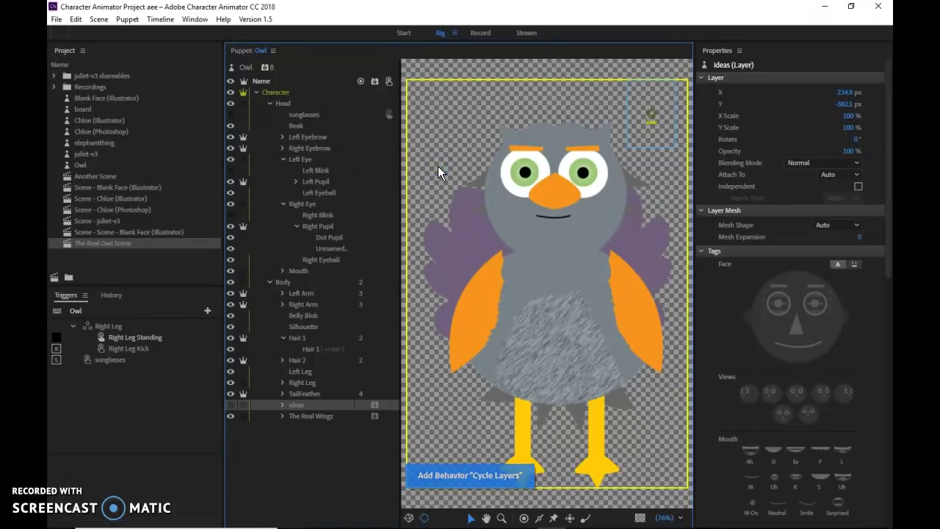
pyautogui.scroll(-10, 794, 374)
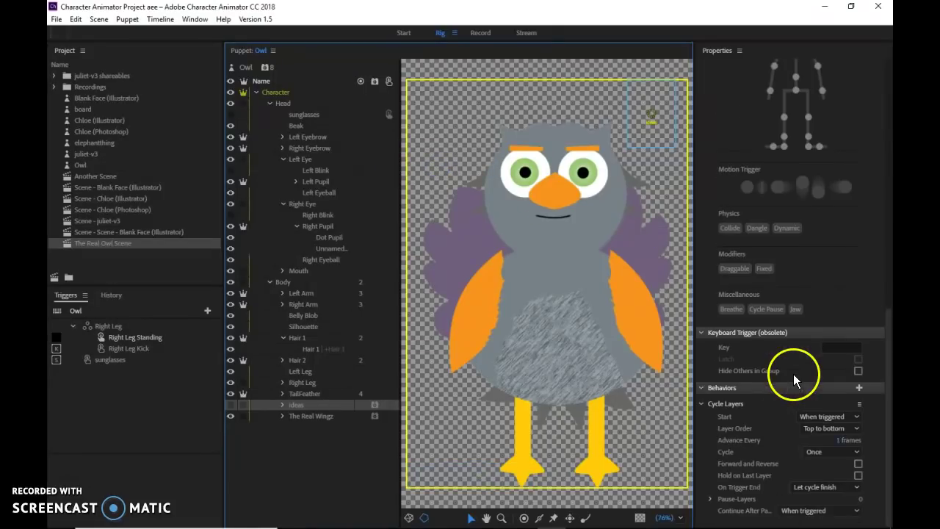
# Step: Keep Start When triggered, set Advance Every 3 frames and Cycle Continuously, and create an ideas trigger
pyautogui.click(822, 417)
pyautogui.click(822, 416)
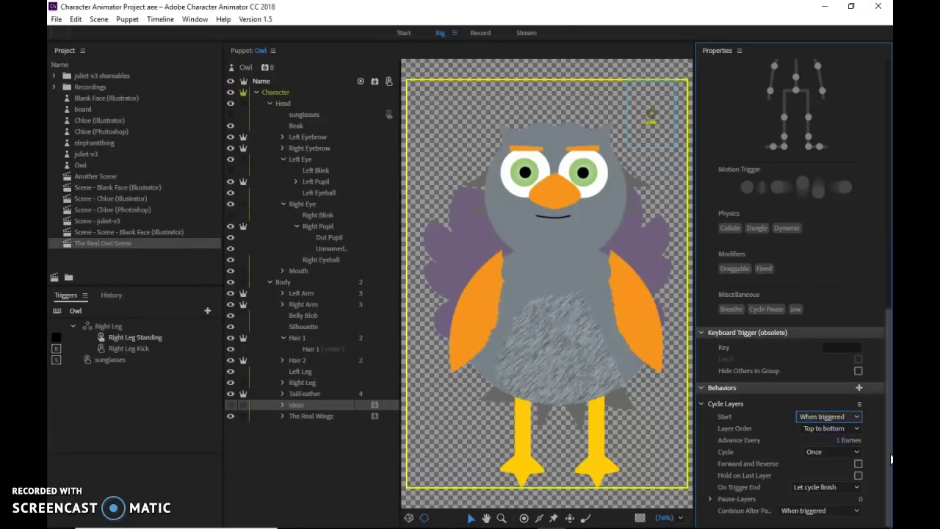
pyautogui.click(841, 439)
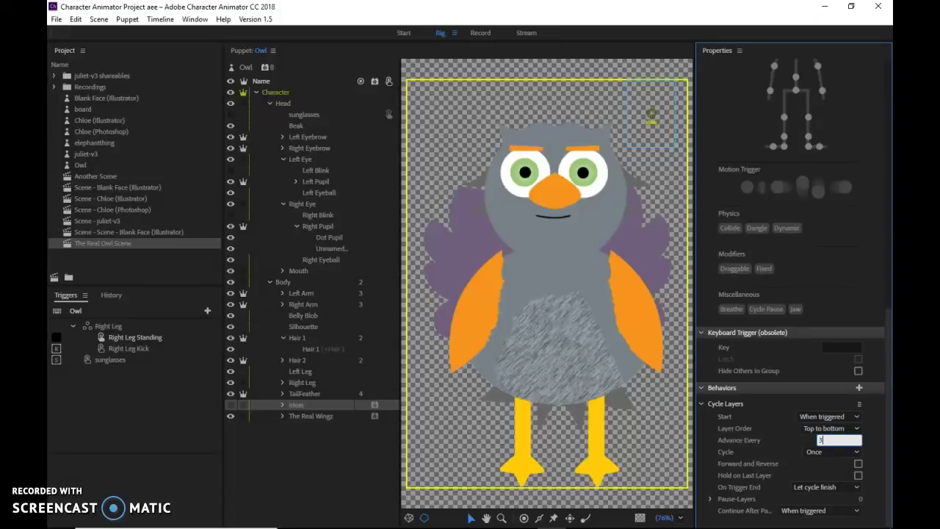
pyautogui.write('3')
pyautogui.click(819, 452)
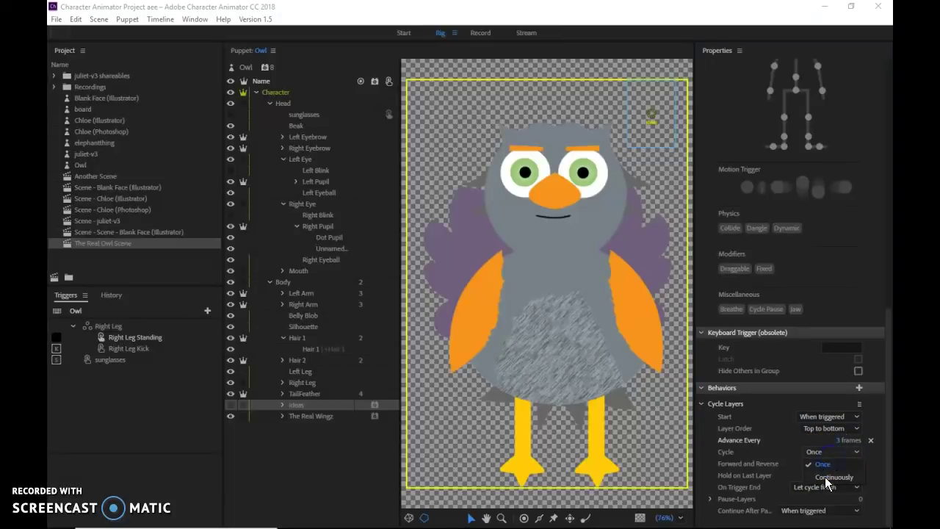
pyautogui.click(825, 477)
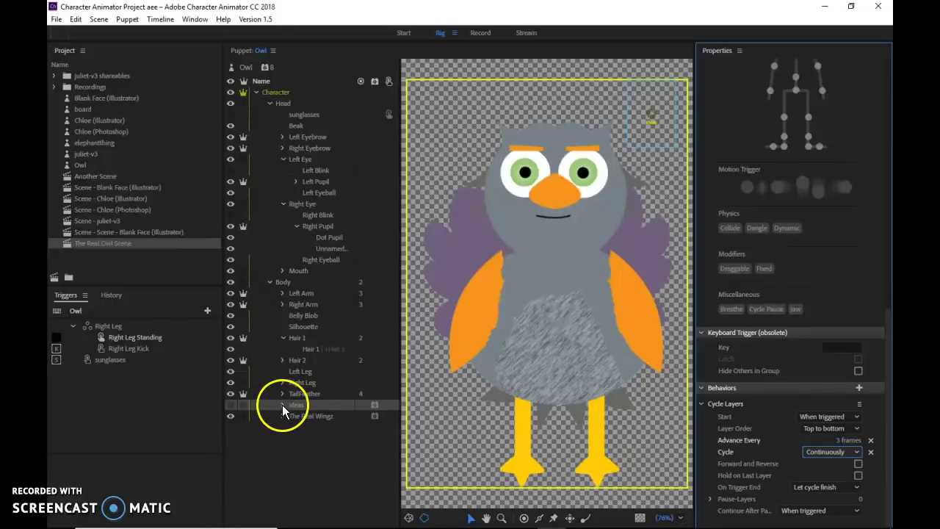
pyautogui.moveTo(168, 415); pyautogui.dragTo(142, 479)
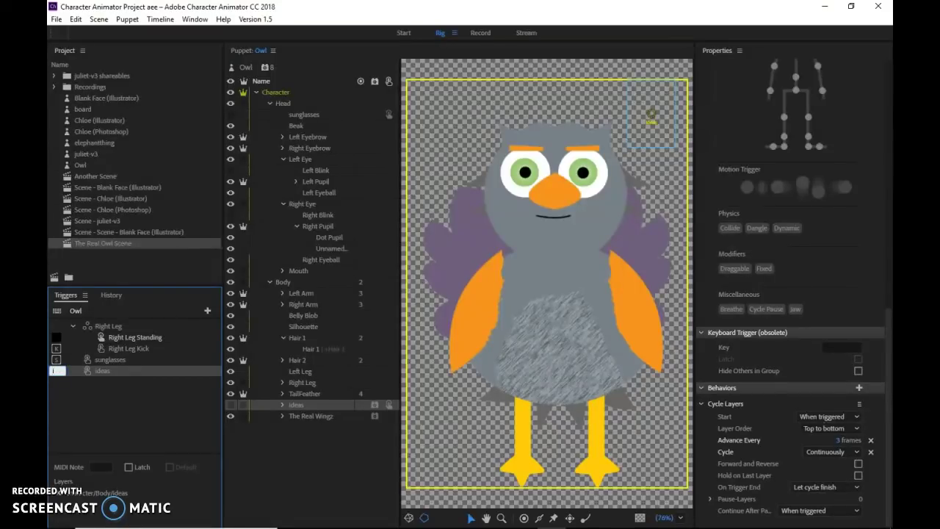
pyautogui.click(481, 32)
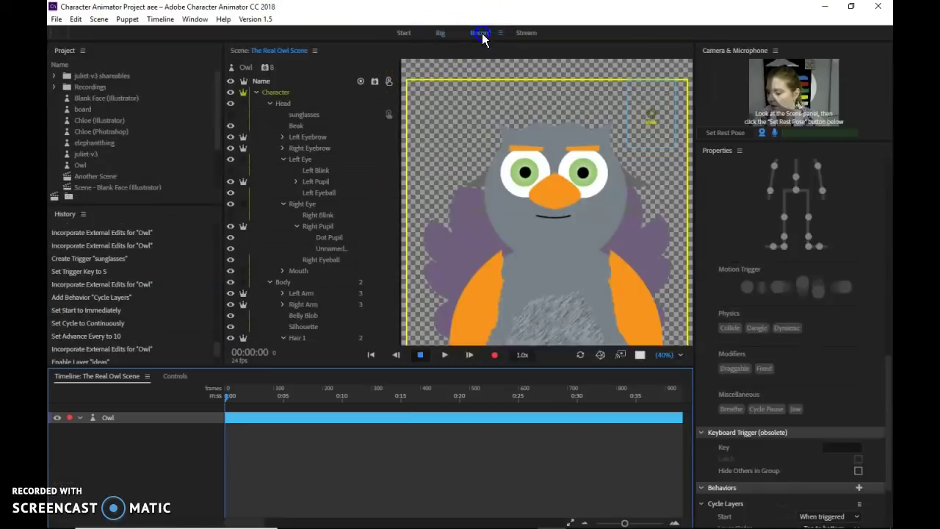
# Step: Set the owl's rest pose, test the ideas lightbulb, and switch the scene background to black
pyautogui.click(720, 135)
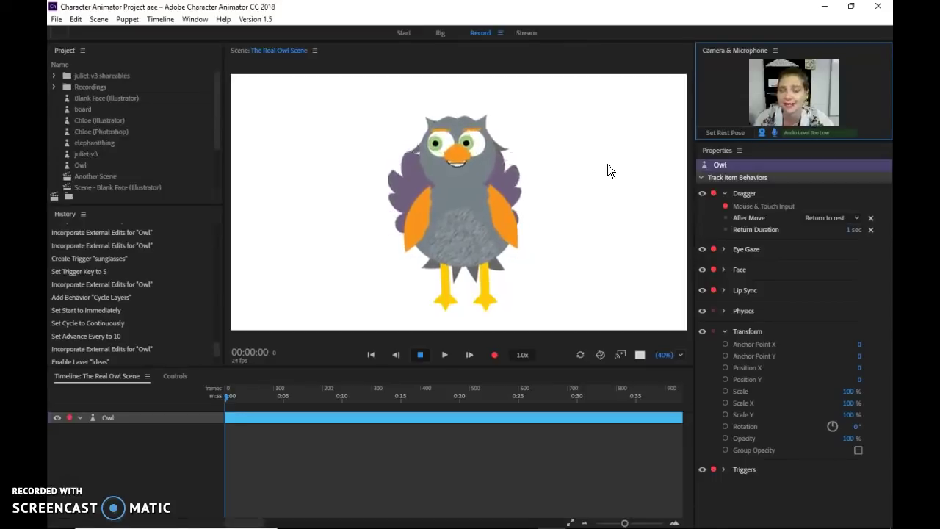
pyautogui.click(504, 105)
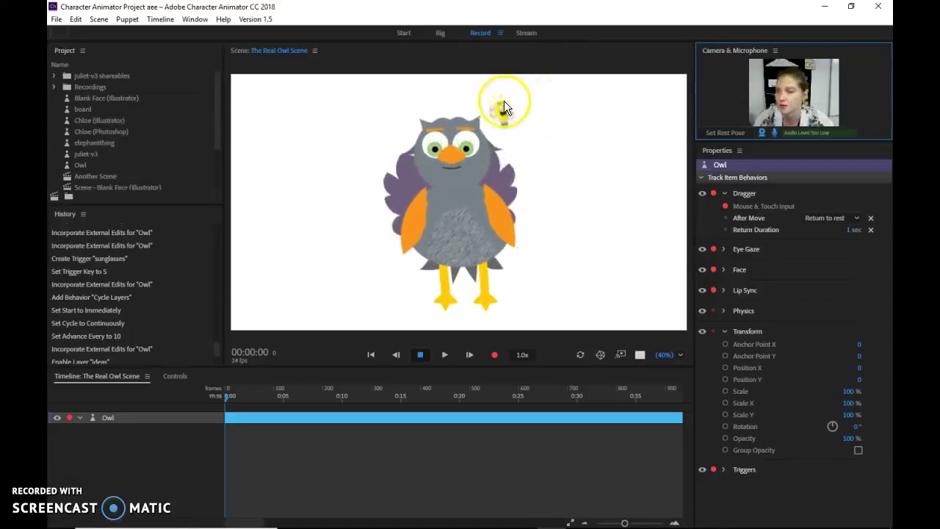
pyautogui.click(641, 354)
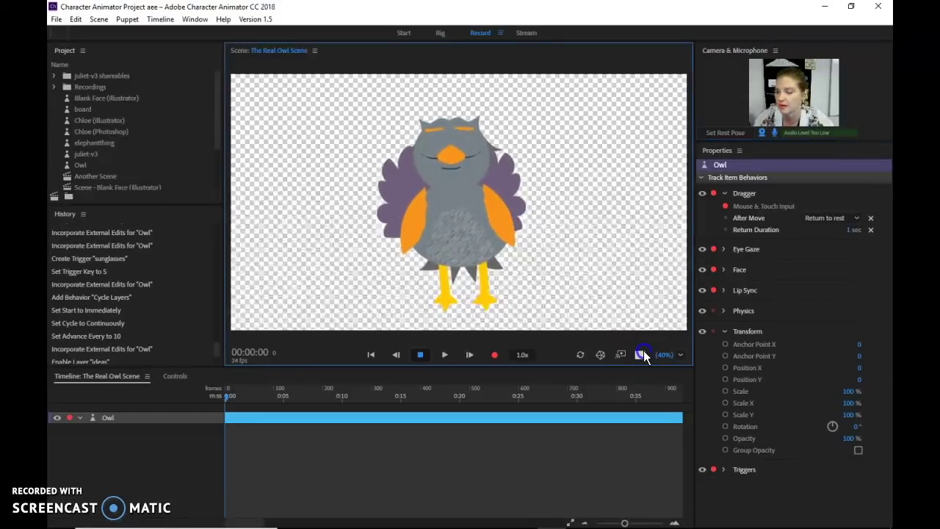
pyautogui.click(640, 354)
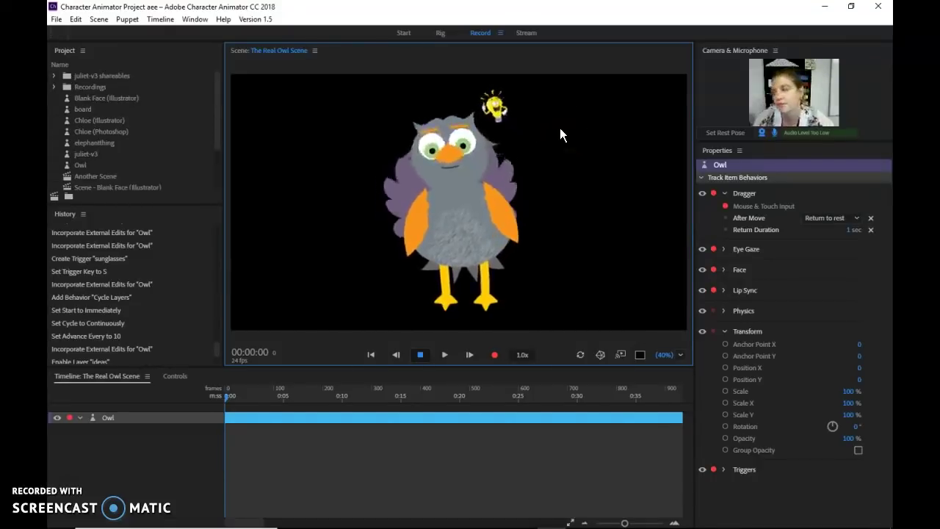
pyautogui.click(533, 122)
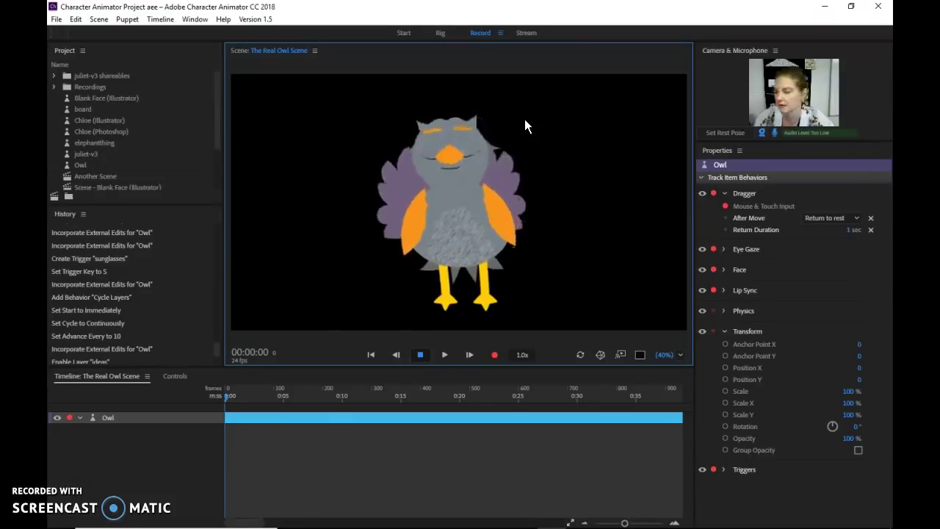
pyautogui.click(534, 107)
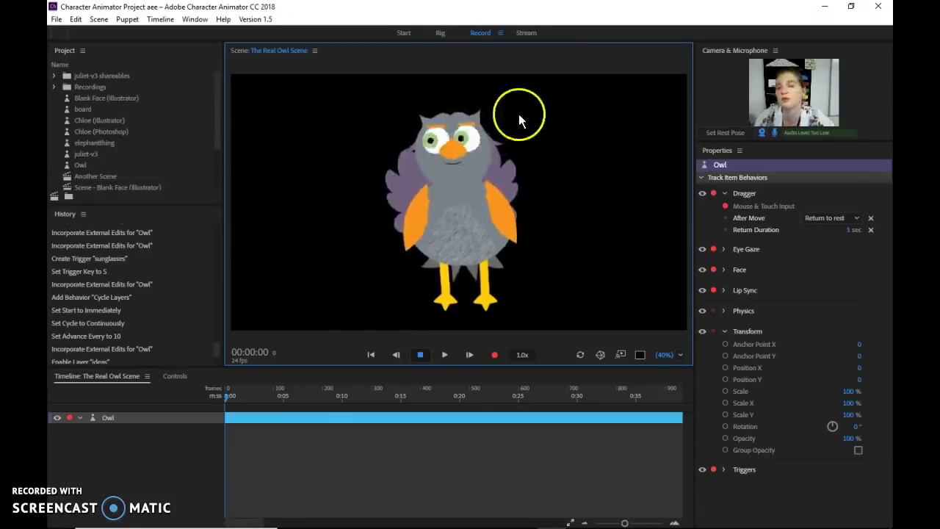